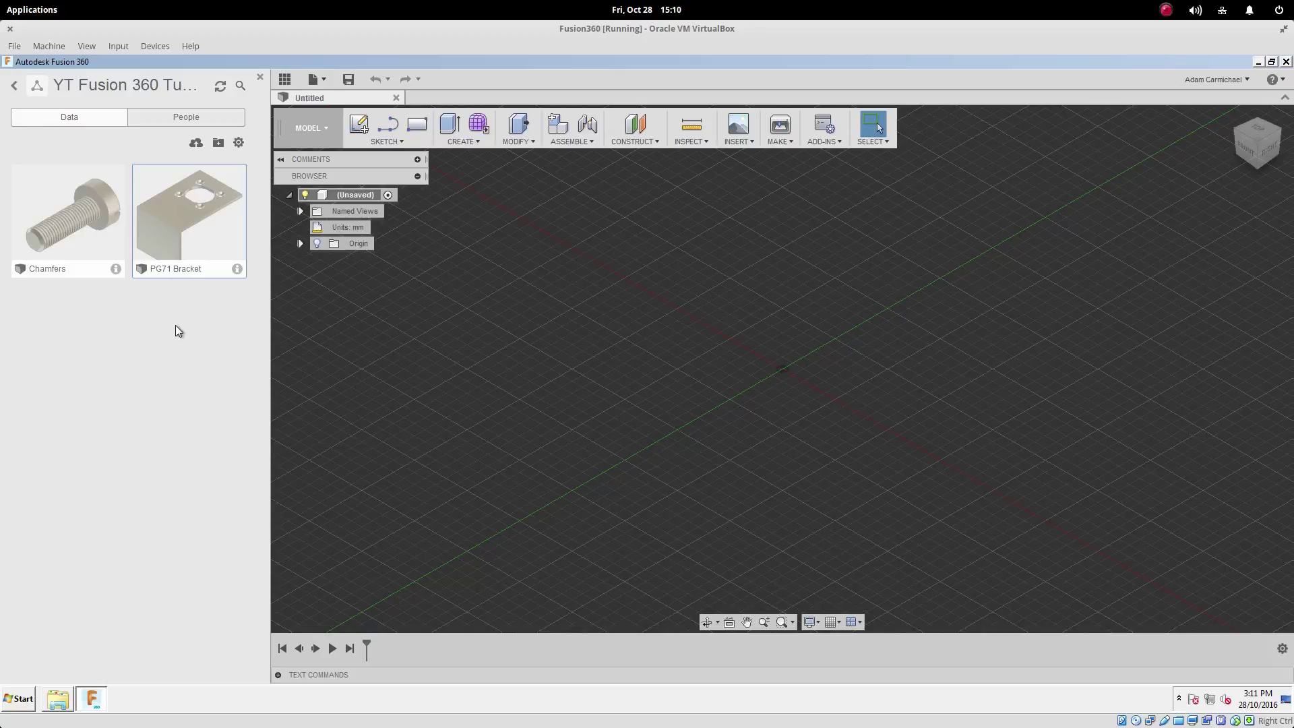
- Switch to Chrome and view the CAD downloads on the PG71 Planetary Gearbox with RS775 Motor and Encoder (am-2971) page
{"action": "mouse_move", "coordinate": [619, 721]}
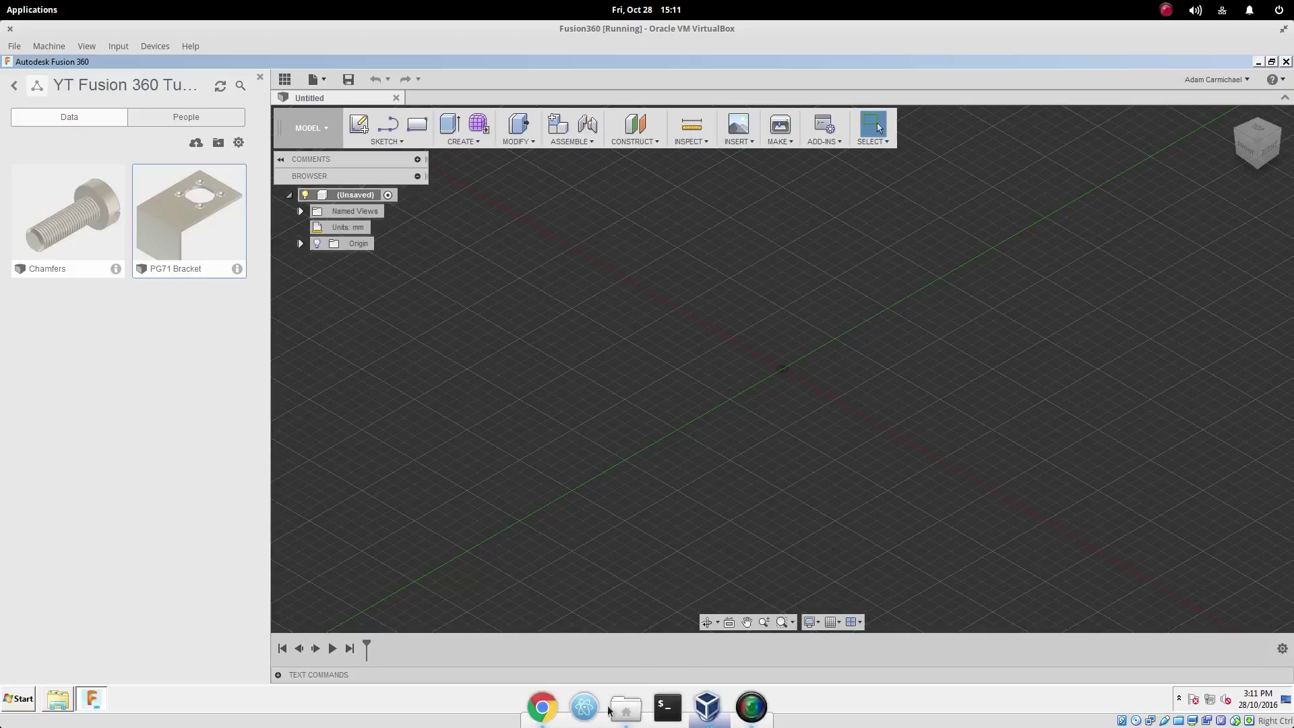
{"action": "left_click", "coordinate": [543, 715]}
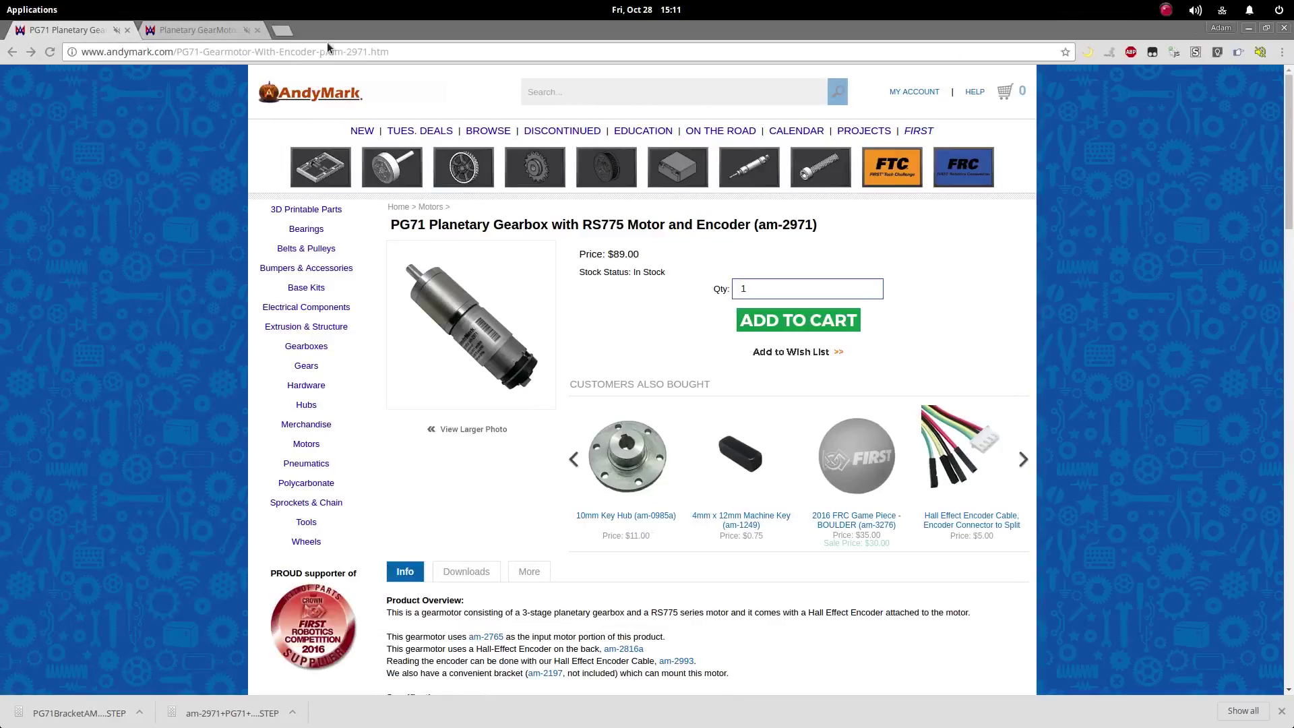
{"action": "scroll", "coordinate": [443, 383], "scroll_direction": "down", "scroll_amount": 6}
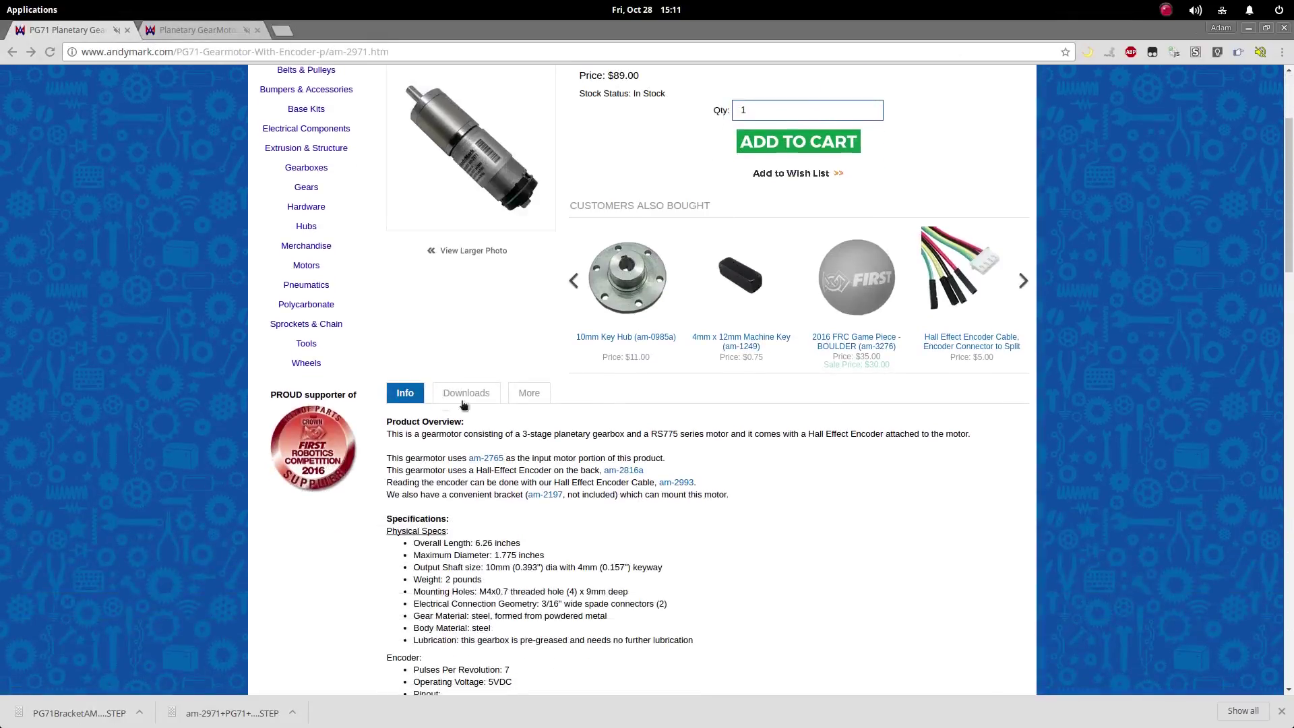
{"action": "scroll", "coordinate": [488, 269], "scroll_direction": "up", "scroll_amount": 5}
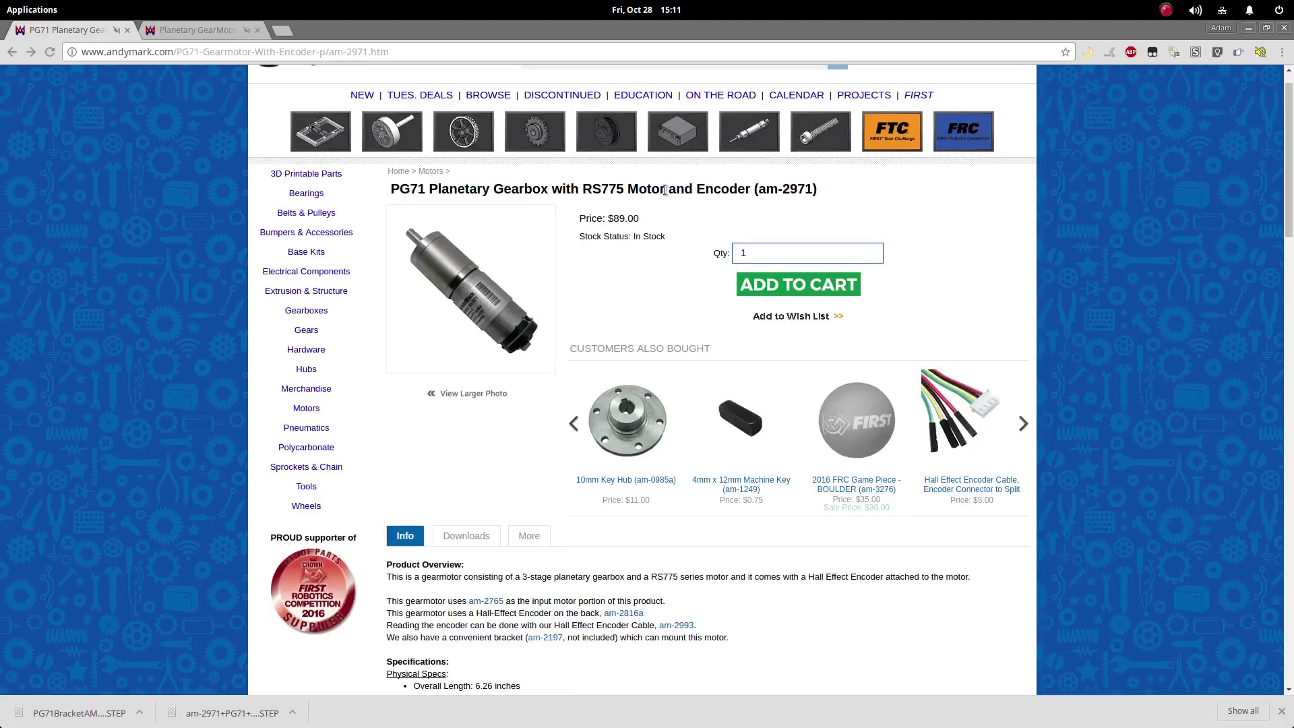
{"action": "scroll", "coordinate": [549, 468], "scroll_direction": "down", "scroll_amount": 6}
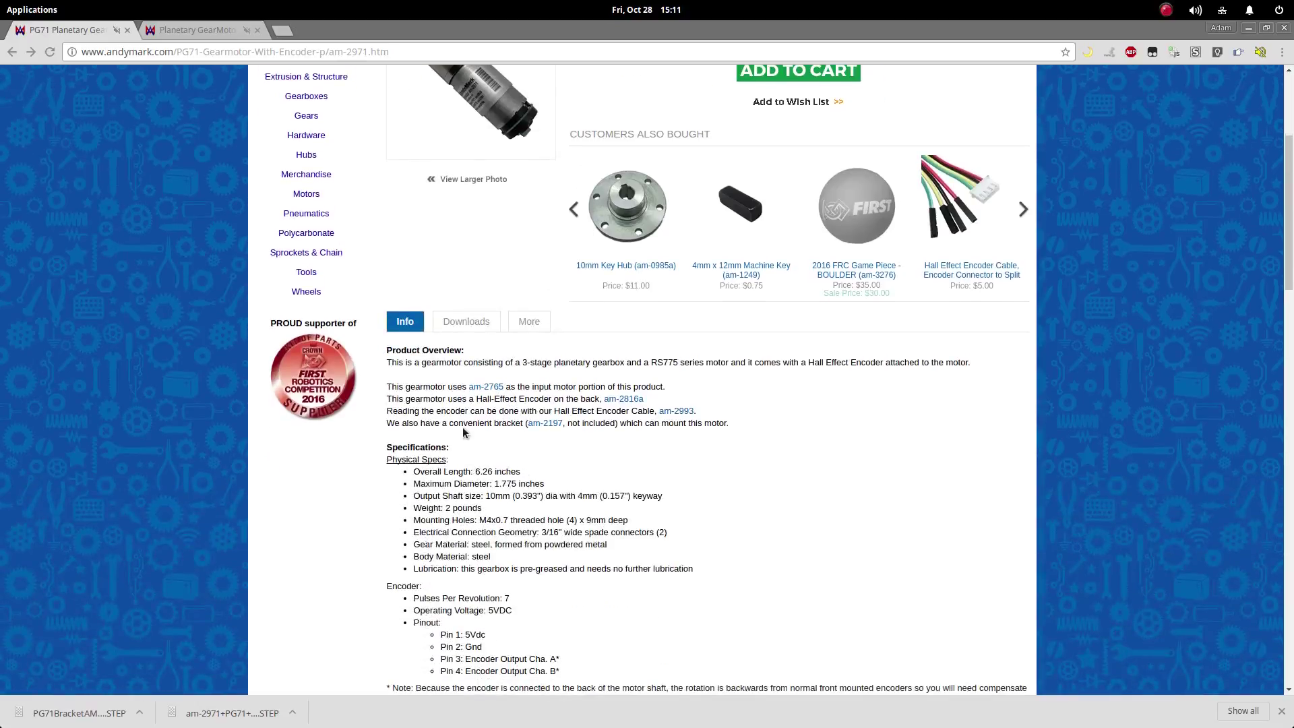
{"action": "left_click", "coordinate": [477, 322]}
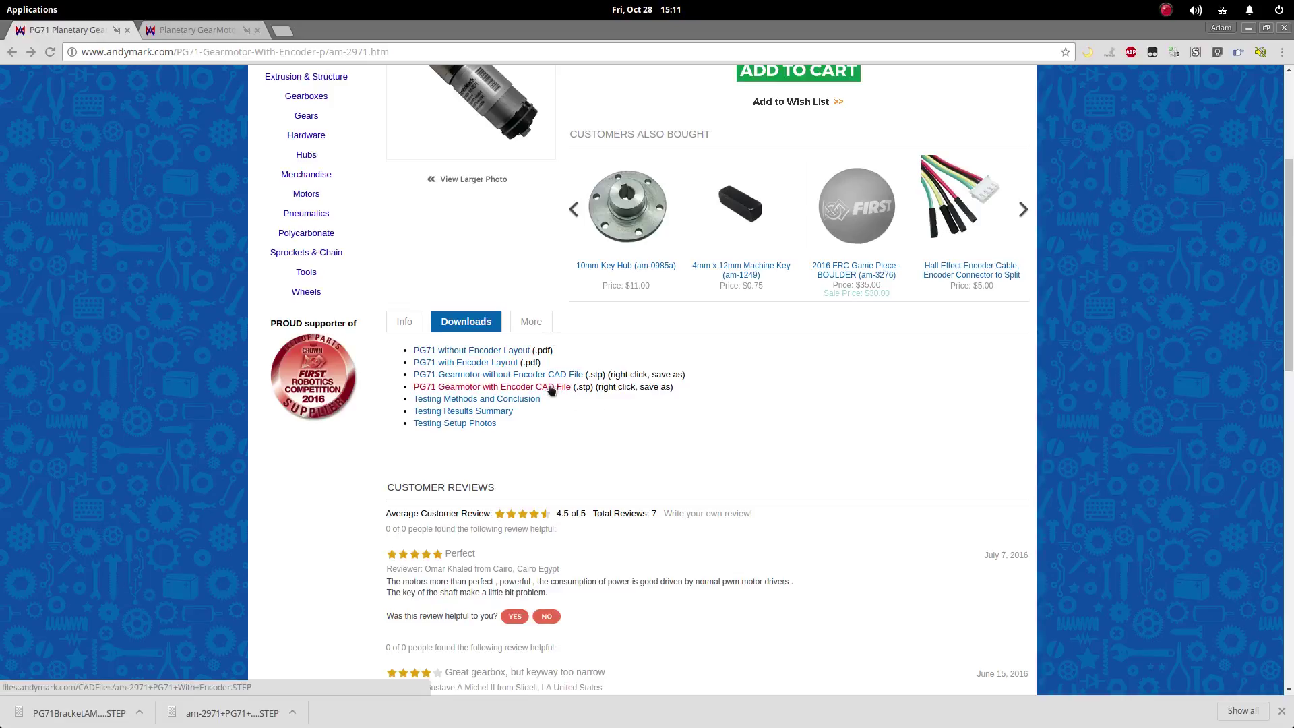
- View the CAD downloads on the Planetary GearMotor Bracket (am-2197) product page
{"action": "left_click", "coordinate": [172, 32]}
{"action": "scroll", "coordinate": [558, 307], "scroll_direction": "up", "scroll_amount": 3}
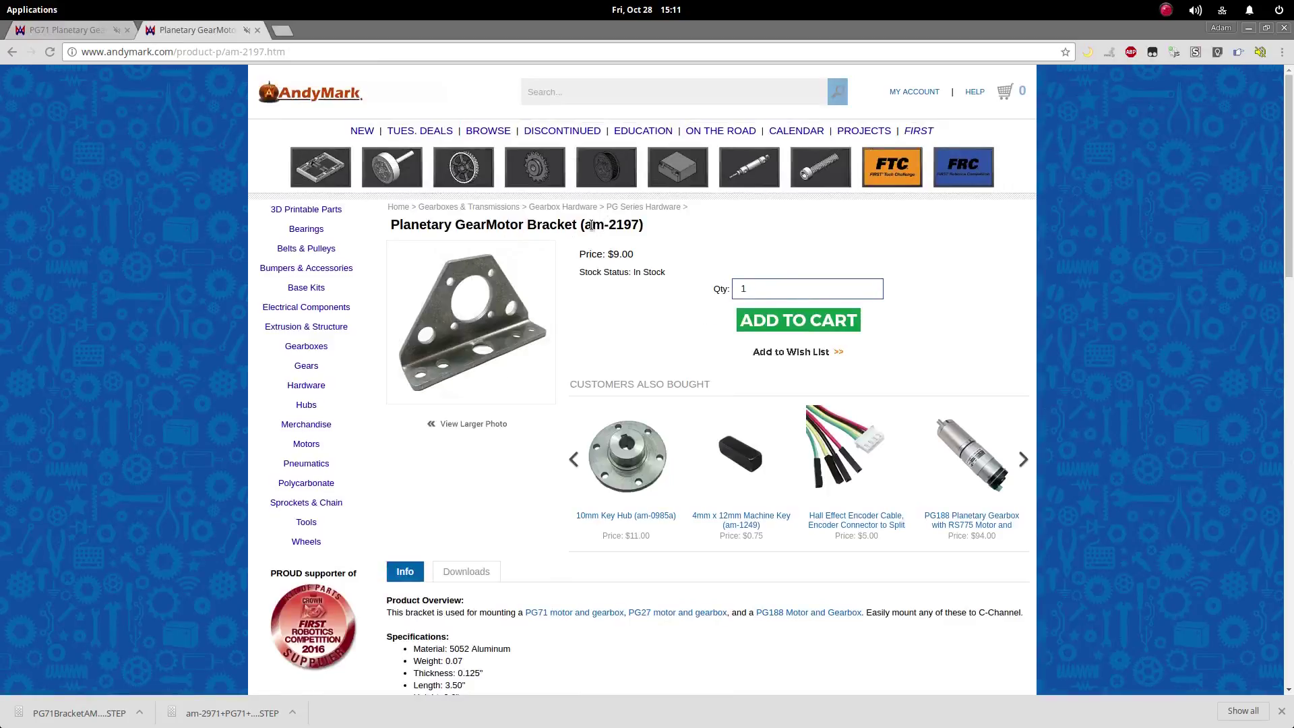
{"action": "left_click_drag", "start_coordinate": [585, 226], "coordinate": [642, 225]}
{"action": "left_click", "coordinate": [606, 324]}
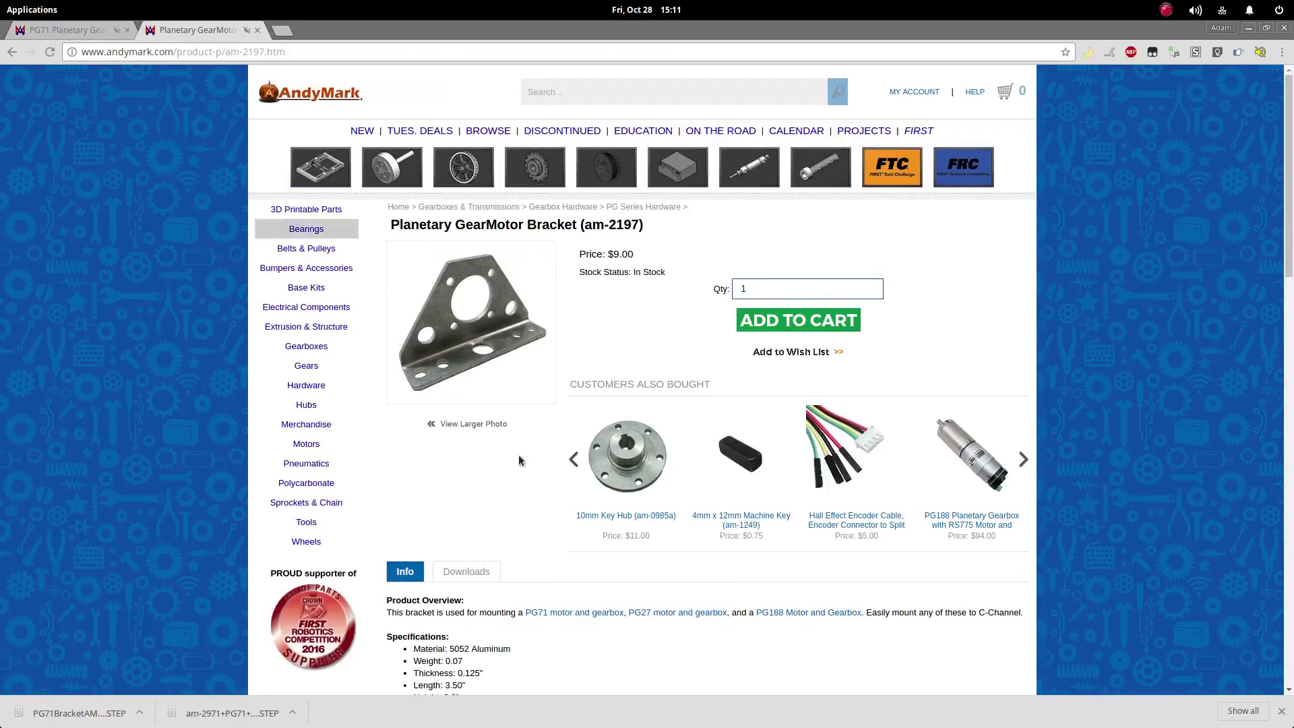
{"action": "scroll", "coordinate": [519, 461], "scroll_direction": "down", "scroll_amount": 4}
{"action": "left_click", "coordinate": [471, 323]}
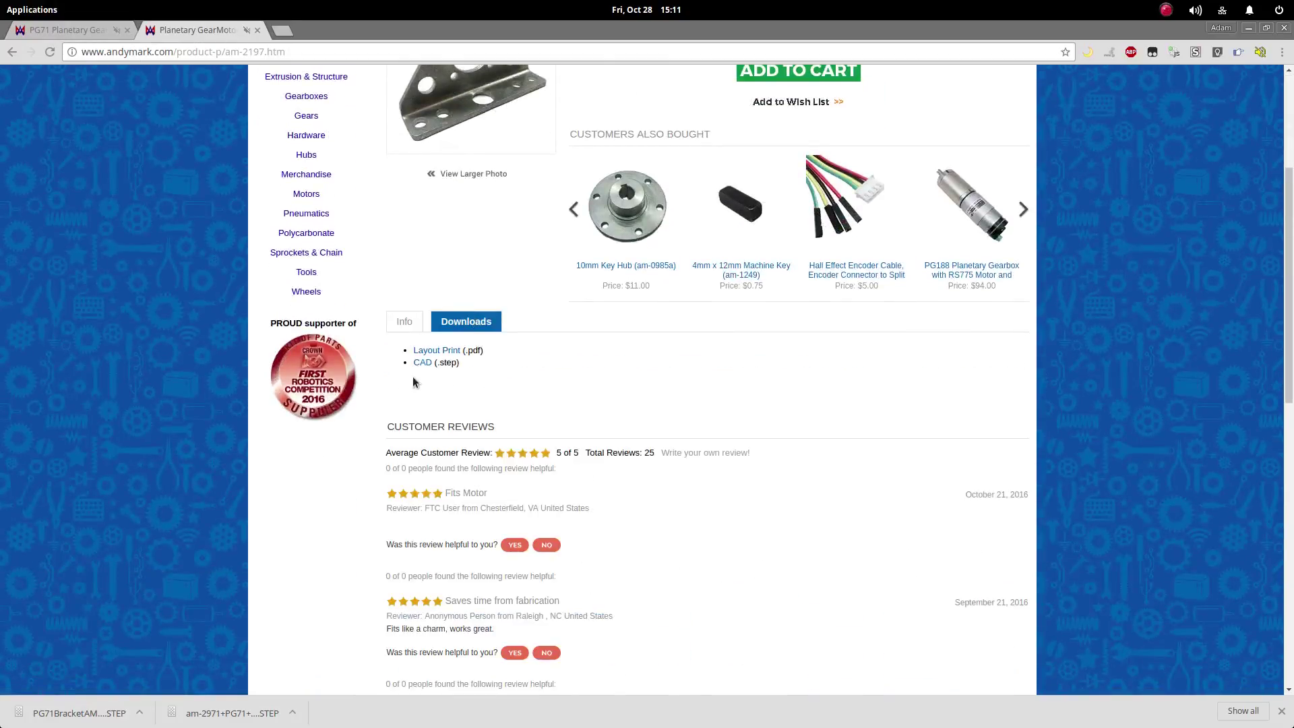
{"action": "double_click", "coordinate": [446, 364]}
{"action": "scroll", "coordinate": [629, 388], "scroll_direction": "up", "scroll_amount": 3}
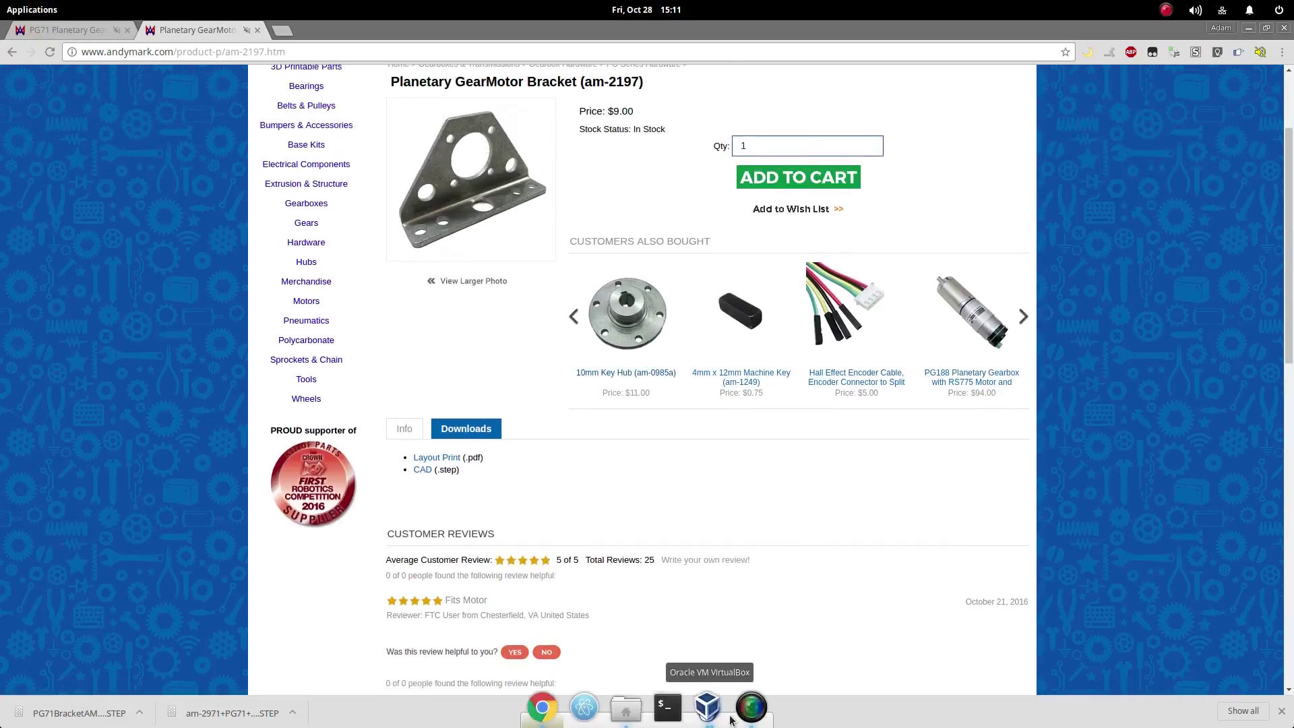
- Switch back to Fusion 360 in the virtual machine and show the YT Fusion 360 Tutorials project files
{"action": "left_click", "coordinate": [707, 706]}
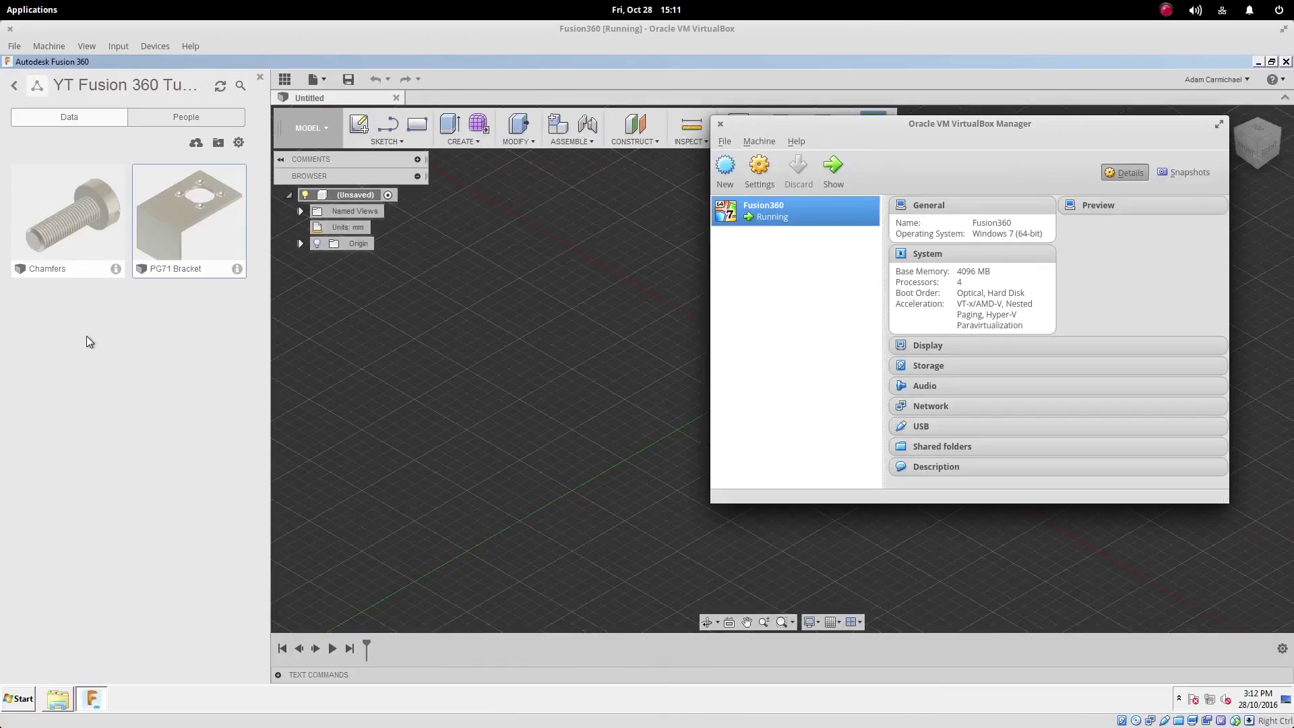
{"action": "left_click", "coordinate": [89, 342]}
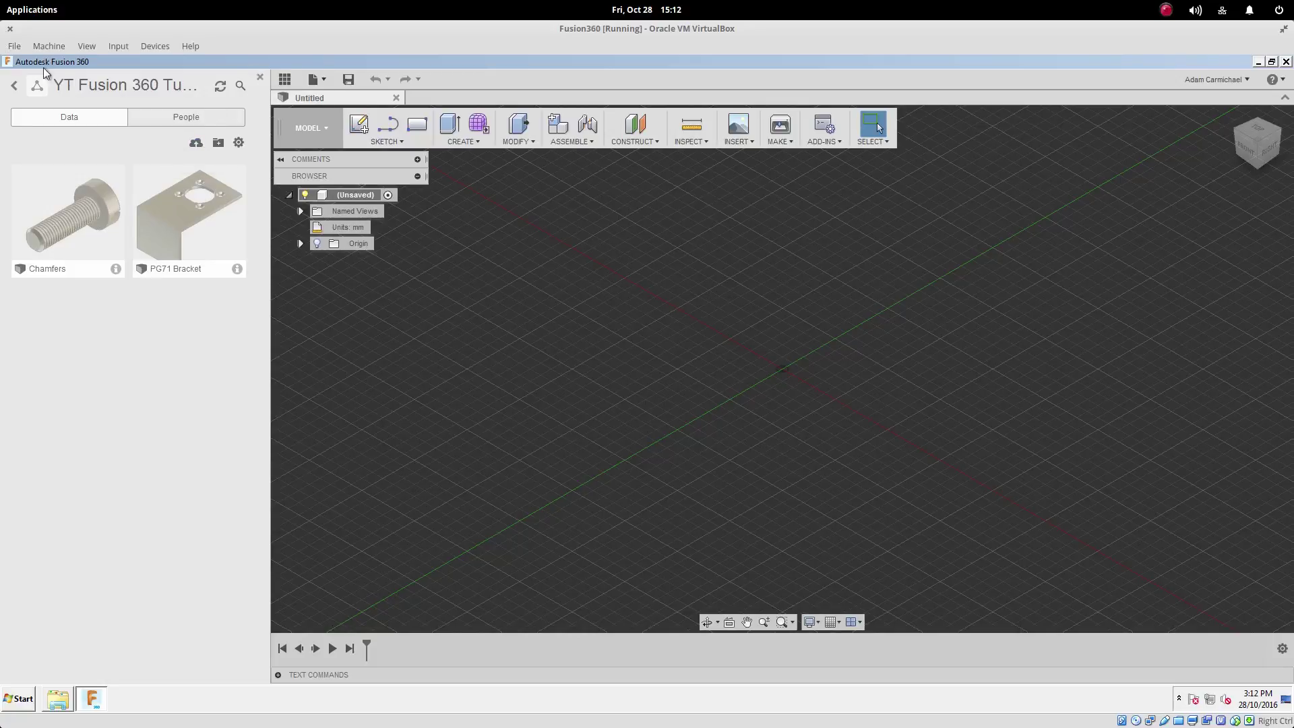
{"action": "left_click", "coordinate": [261, 77]}
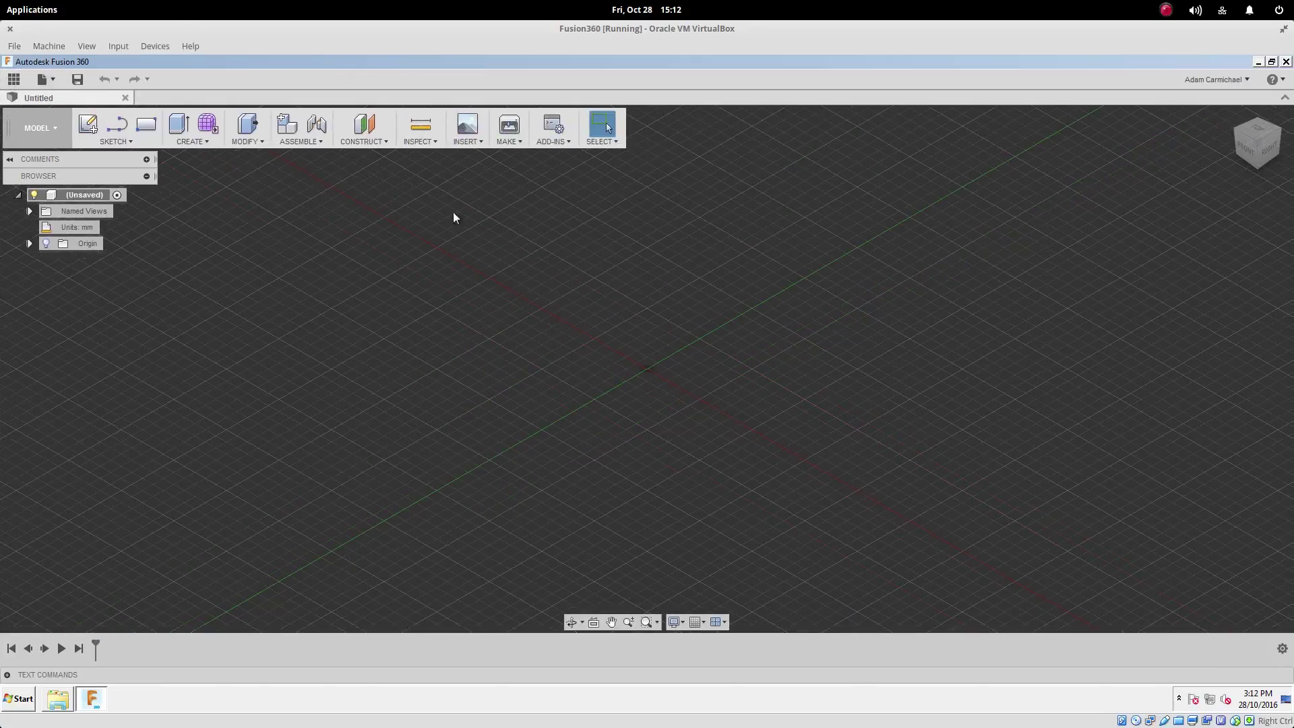
{"action": "left_click", "coordinate": [20, 81]}
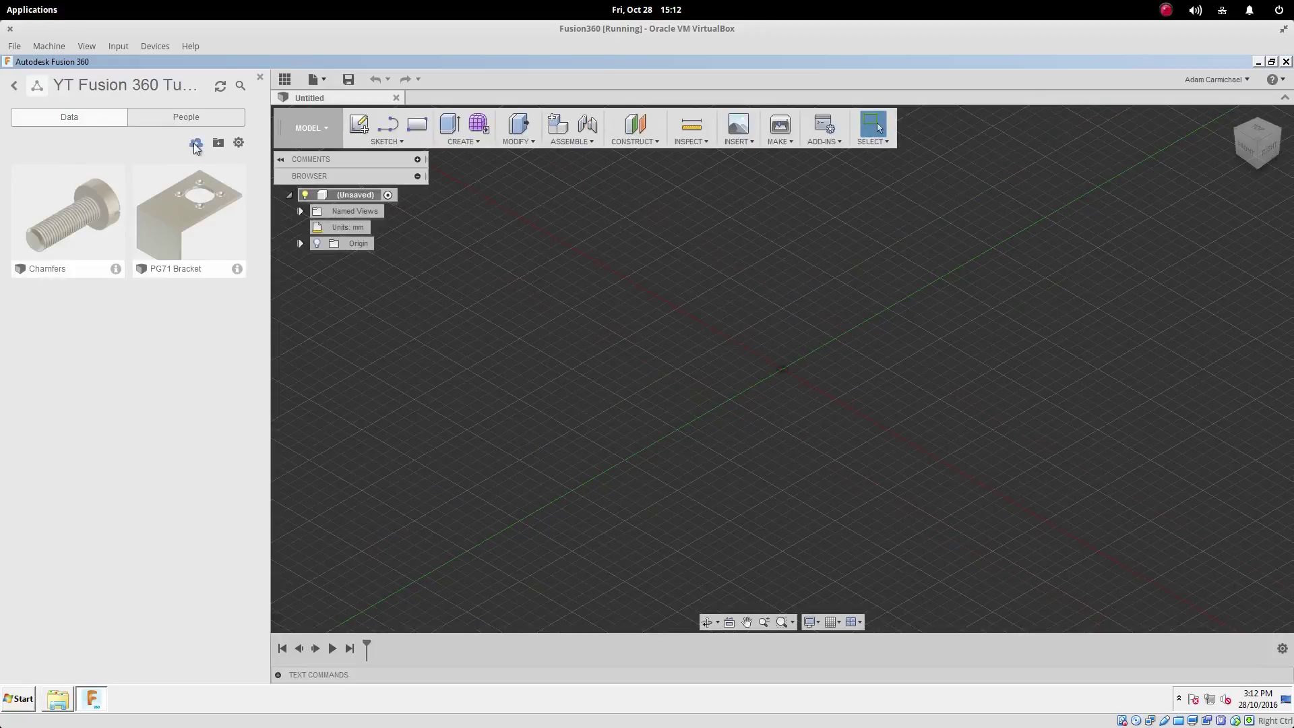
- Upload am-2971+PG71+With+Encoder.STEP and PG71BracketAM-2197.STEP from the PG-71 Bracket folder to the YT Fusion 360 Tutorials project
{"action": "left_click", "coordinate": [195, 144]}
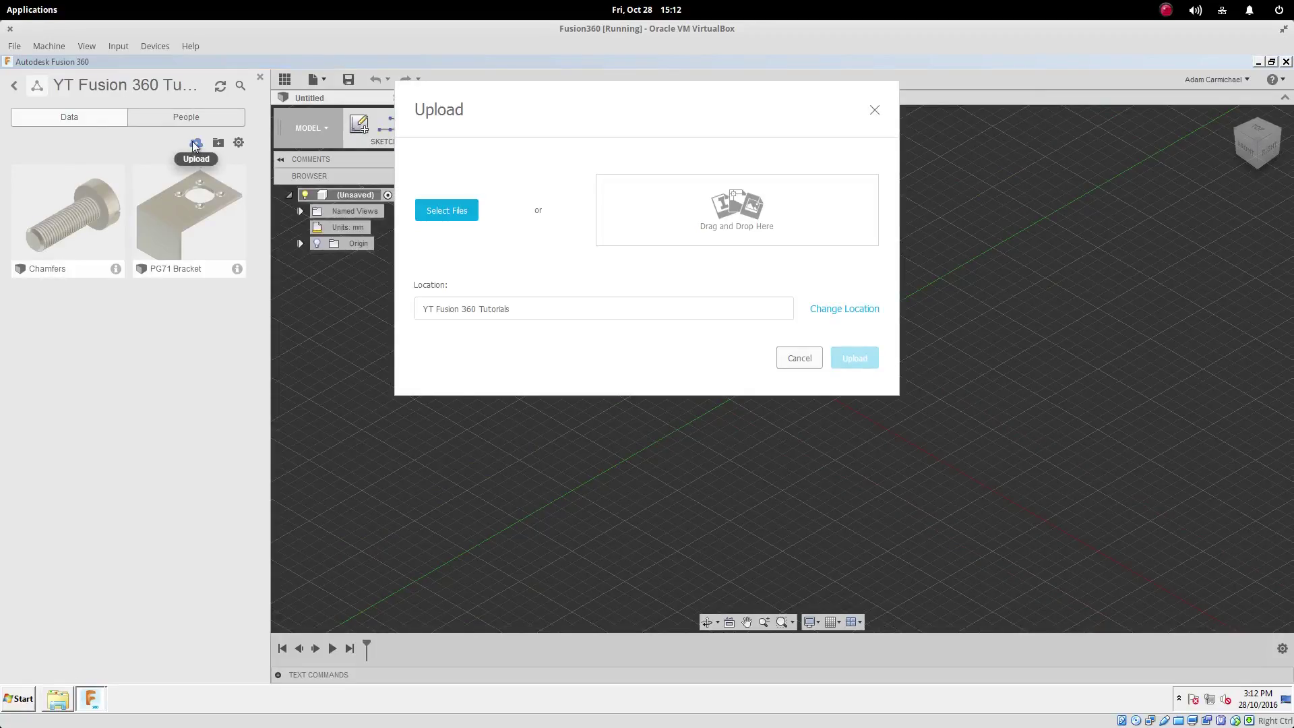
{"action": "left_click", "coordinate": [457, 212]}
{"action": "left_click", "coordinate": [89, 699]}
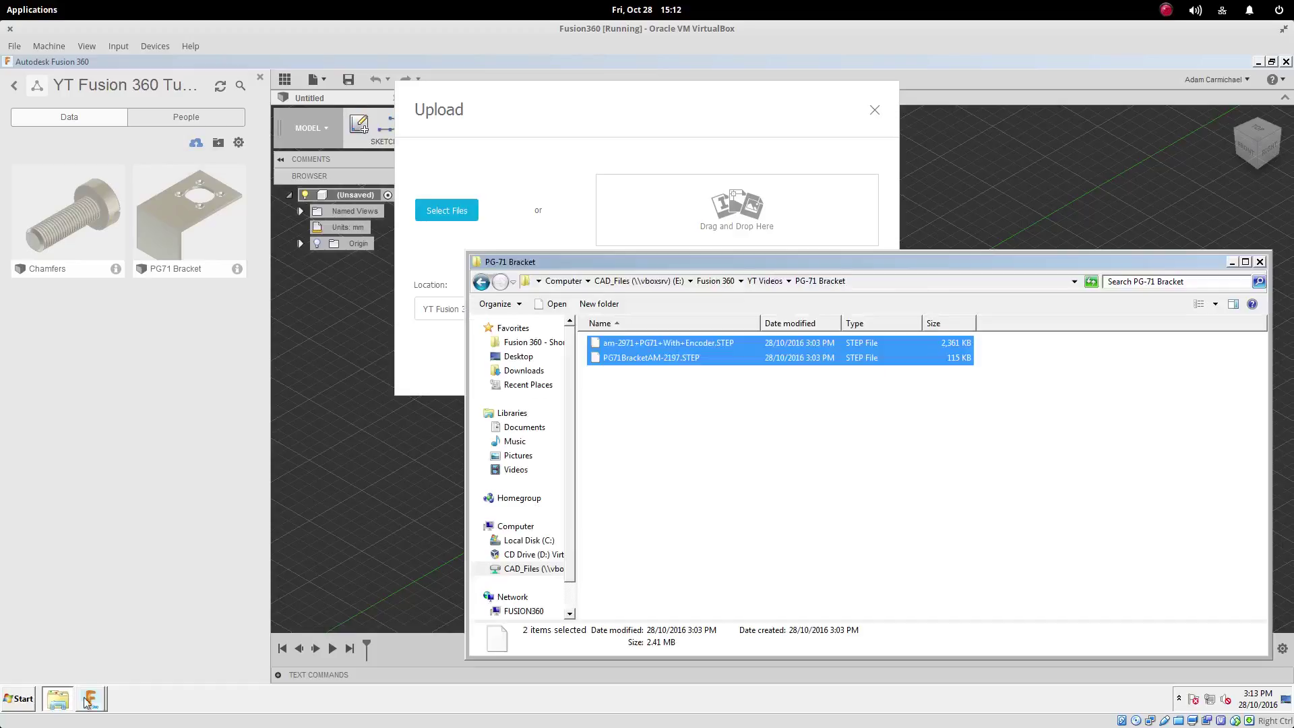
{"action": "left_click_drag", "start_coordinate": [644, 345], "coordinate": [703, 209]}
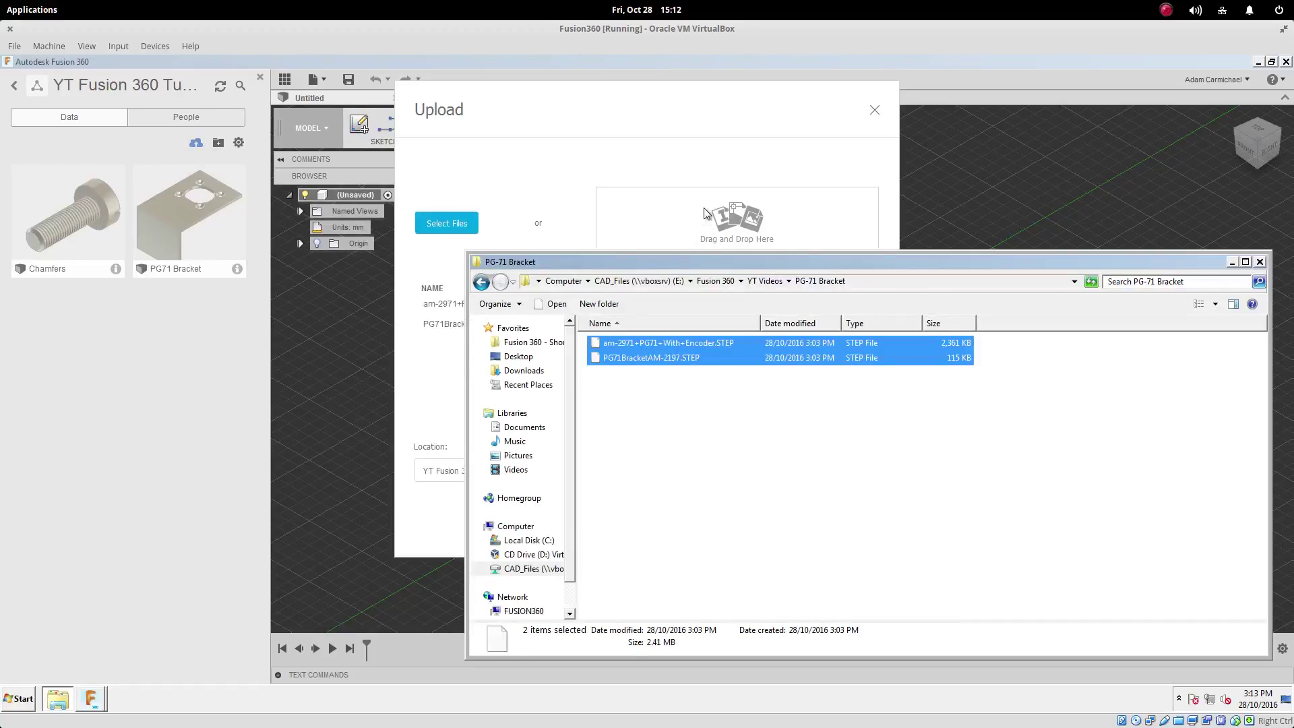
{"action": "left_click", "coordinate": [682, 99]}
{"action": "left_click", "coordinate": [875, 521]}
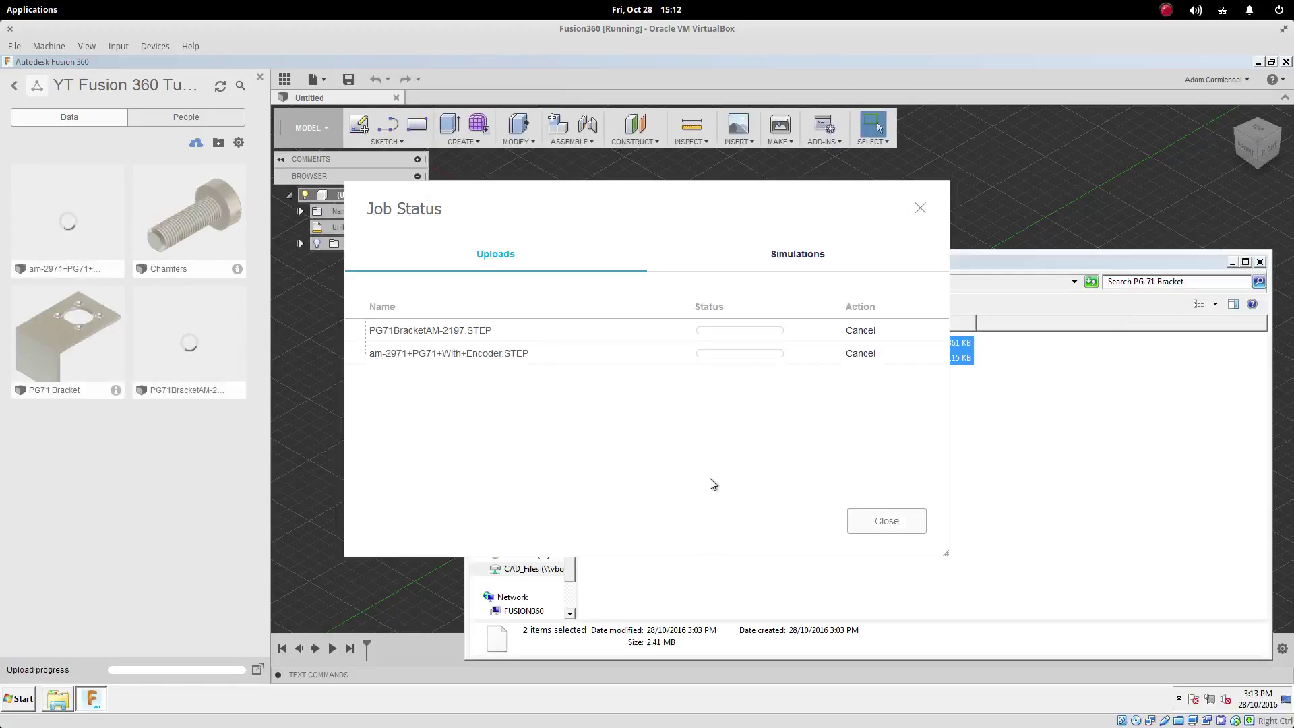
{"action": "left_click", "coordinate": [1045, 64]}
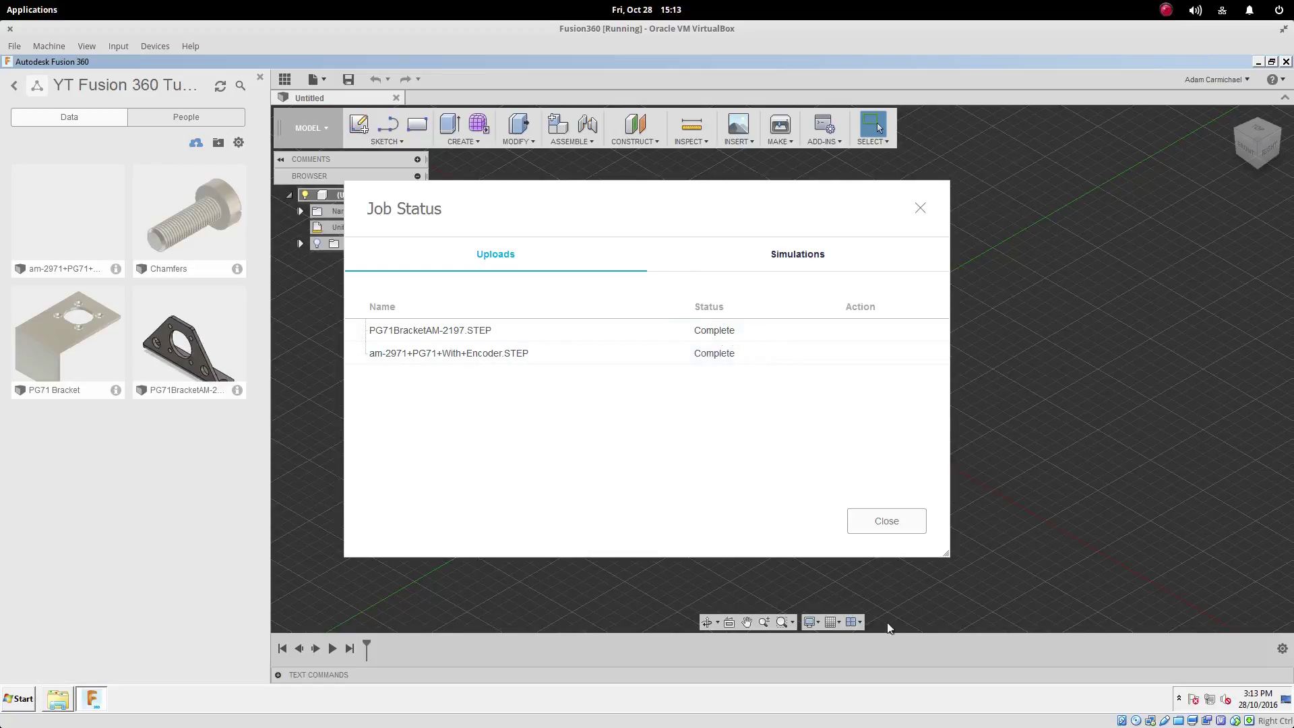
{"action": "left_click", "coordinate": [887, 529]}
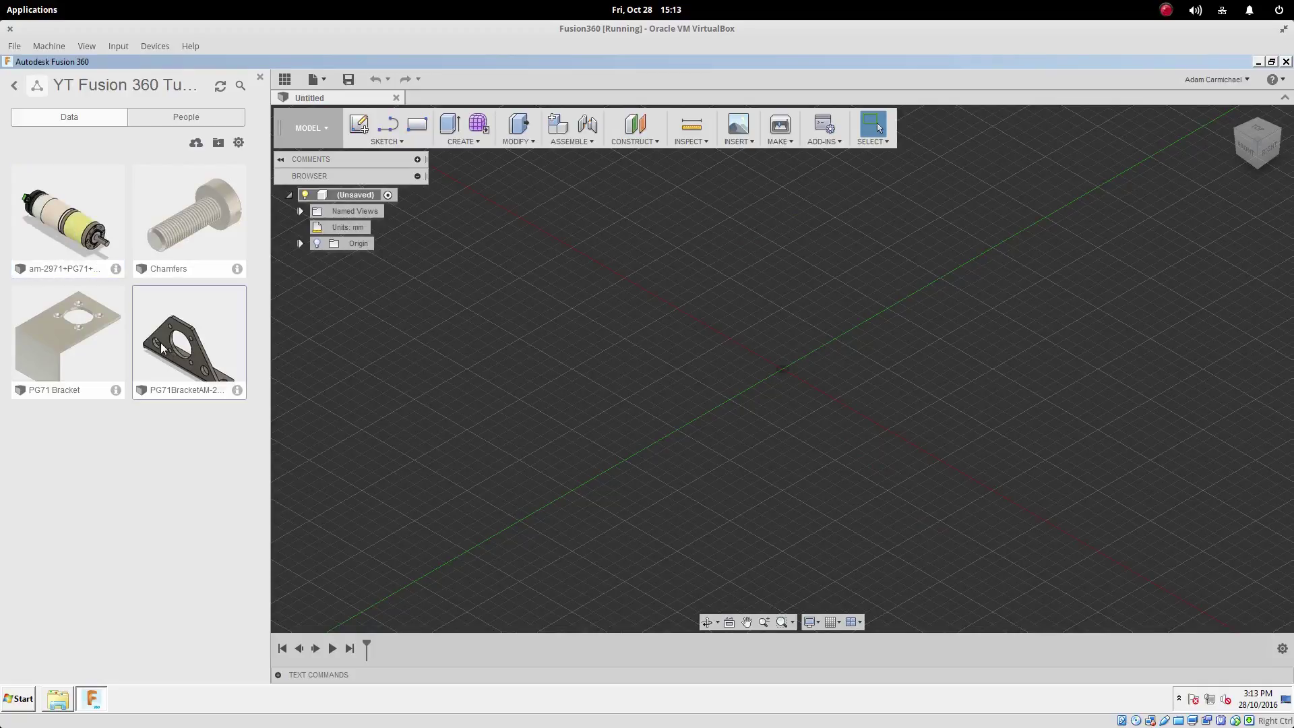
- Save the untitled design as Assembly Tutorial in the YT Fusion 360 Tutorials project, ready for inserting components
{"action": "left_click_drag", "start_coordinate": [161, 342], "coordinate": [938, 290]}
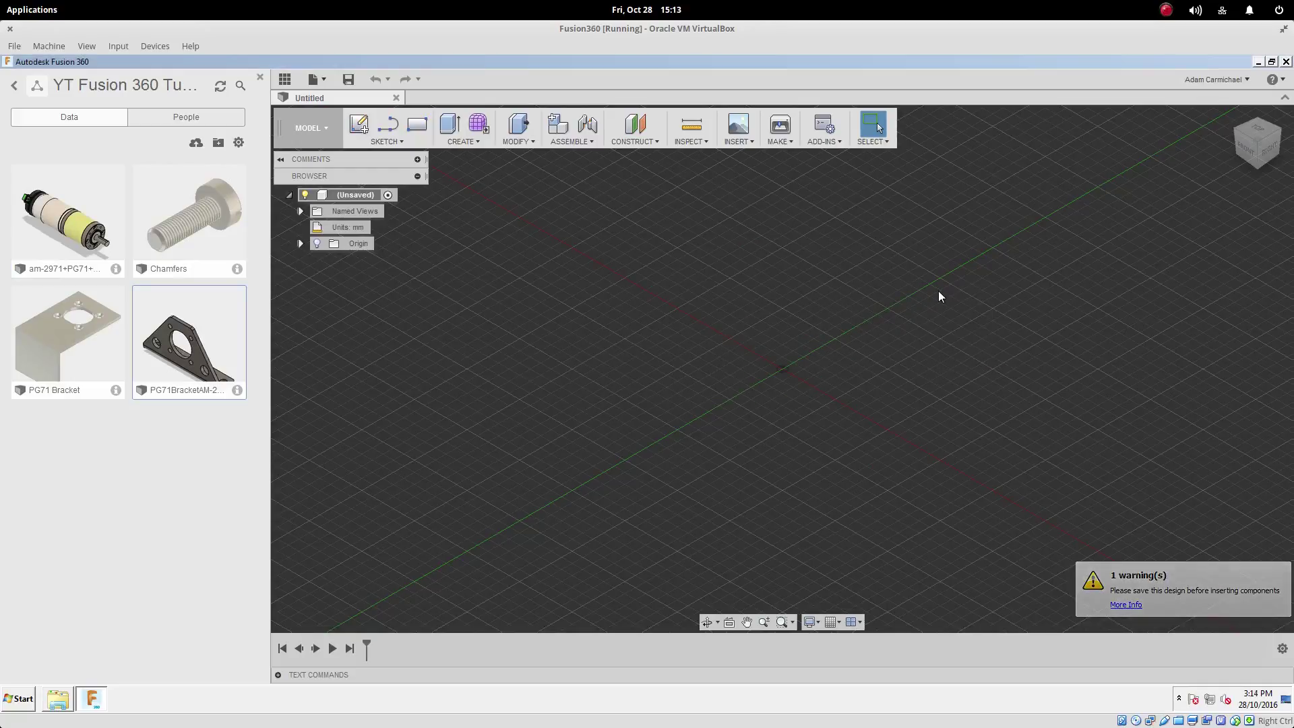
{"action": "left_click", "coordinate": [349, 78]}
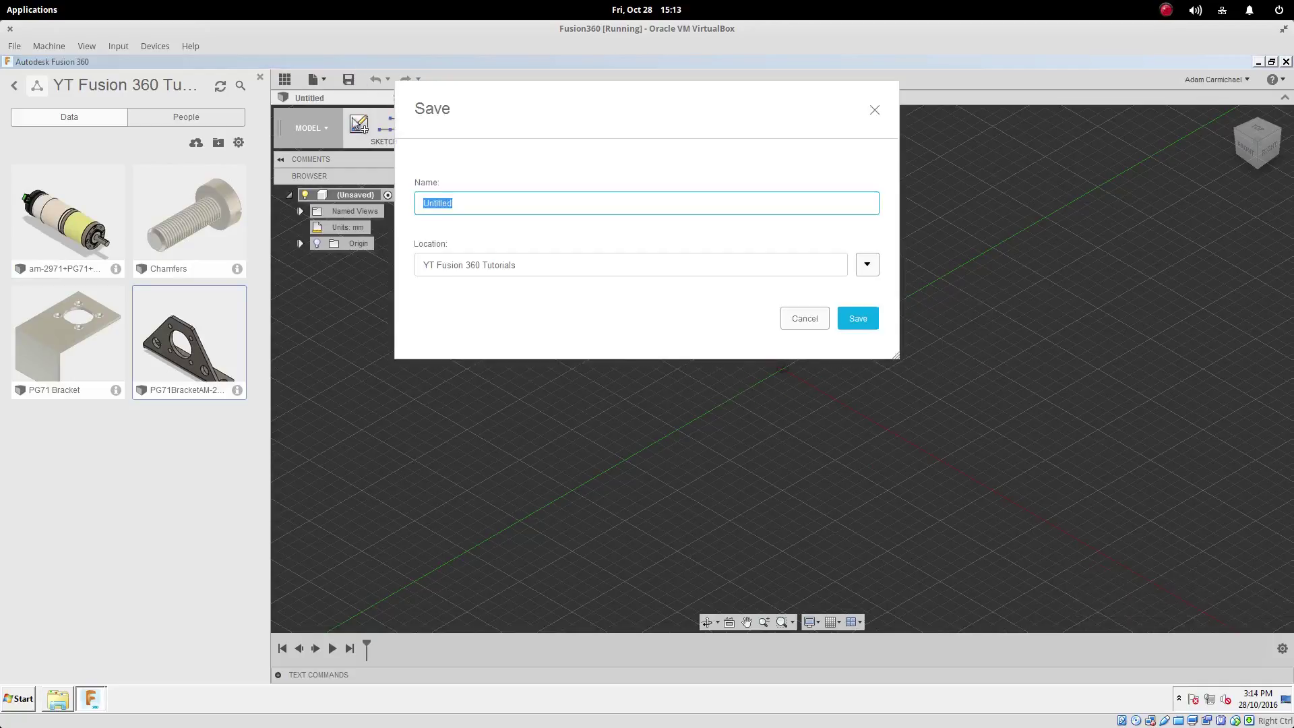
{"action": "type", "text": "Assembli"}
{"action": "type", "text": " Tutorial"}
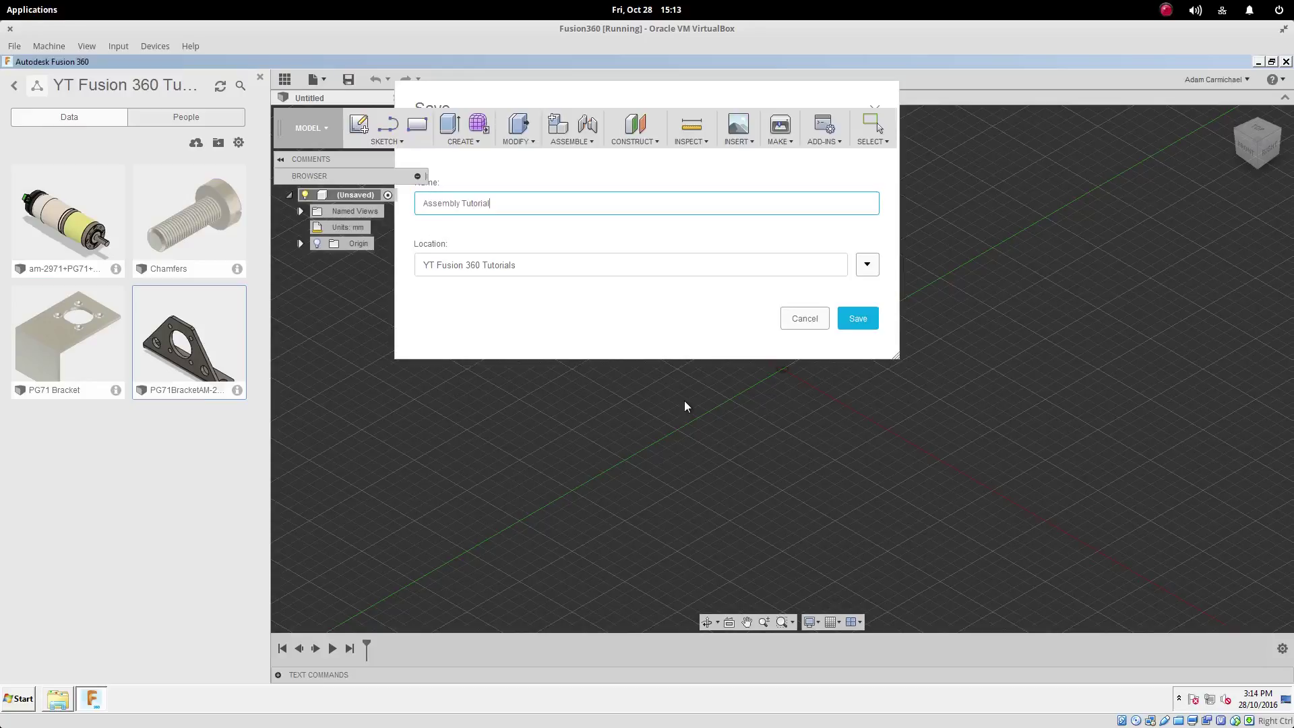
{"action": "key", "text": "Return"}
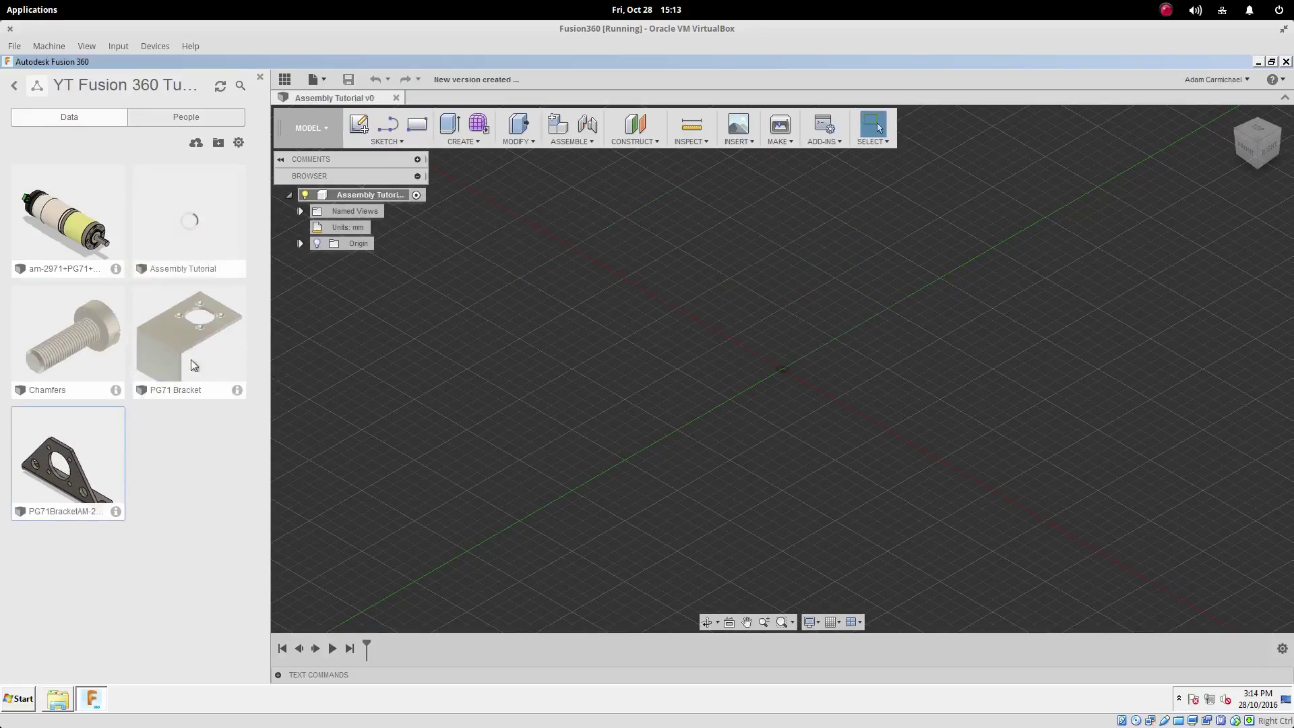
- Insert the PG71BracketAM-2197 component, turn it upright and move it by X 7.18 mm, Y 15.704 mm and Z -22.884 mm
{"action": "left_click_drag", "start_coordinate": [32, 463], "coordinate": [873, 314]}
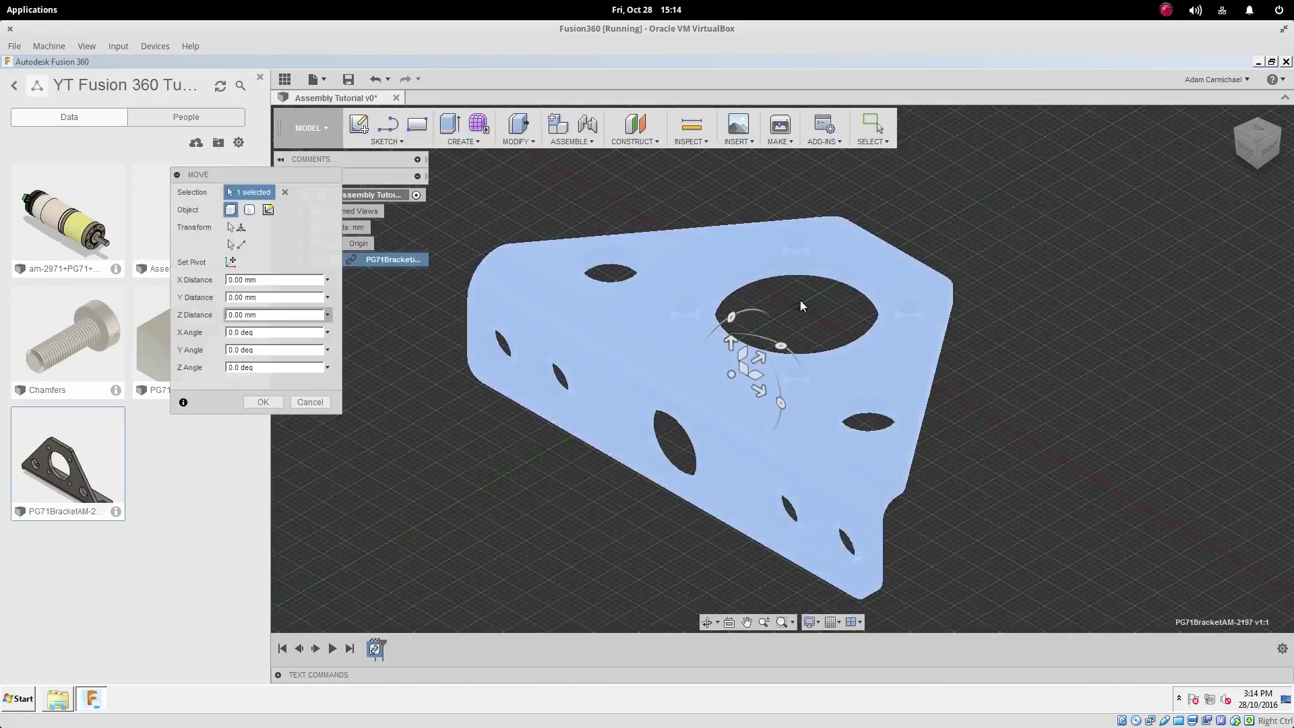
{"action": "scroll", "coordinate": [787, 314], "scroll_direction": "down", "scroll_amount": 3}
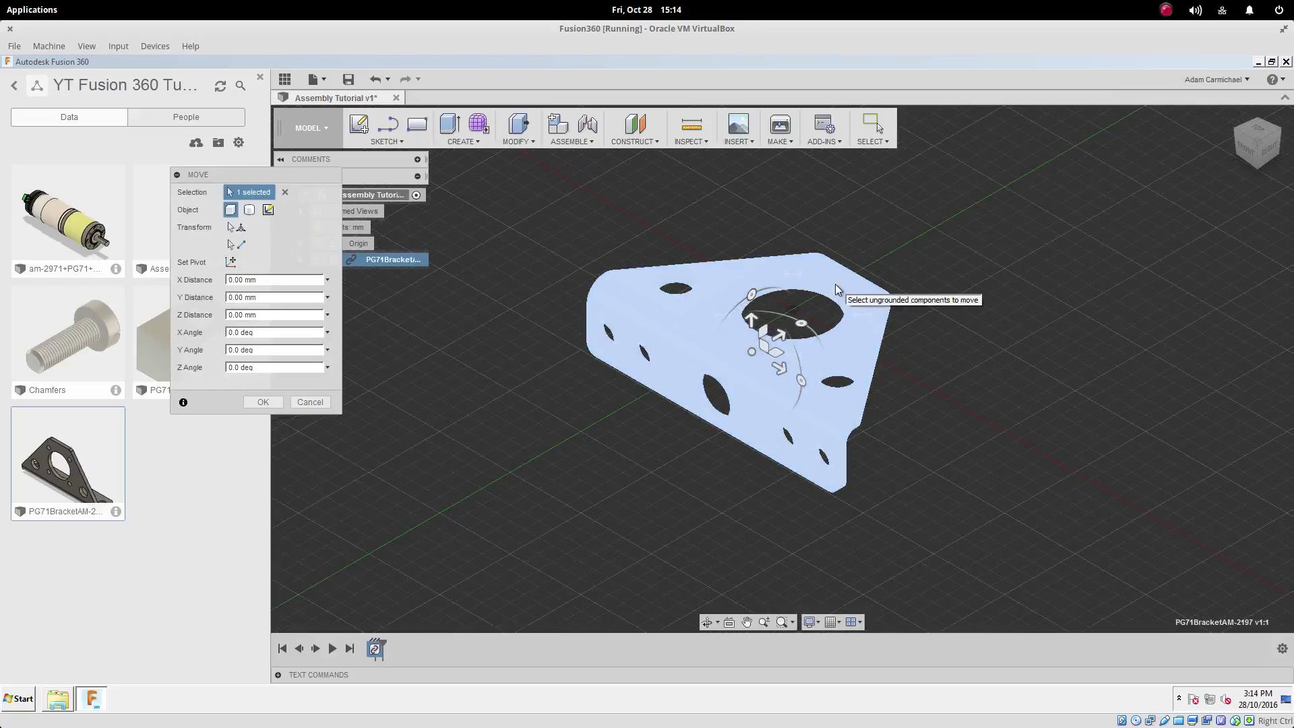
{"action": "left_click_drag", "start_coordinate": [299, 176], "coordinate": [418, 314]}
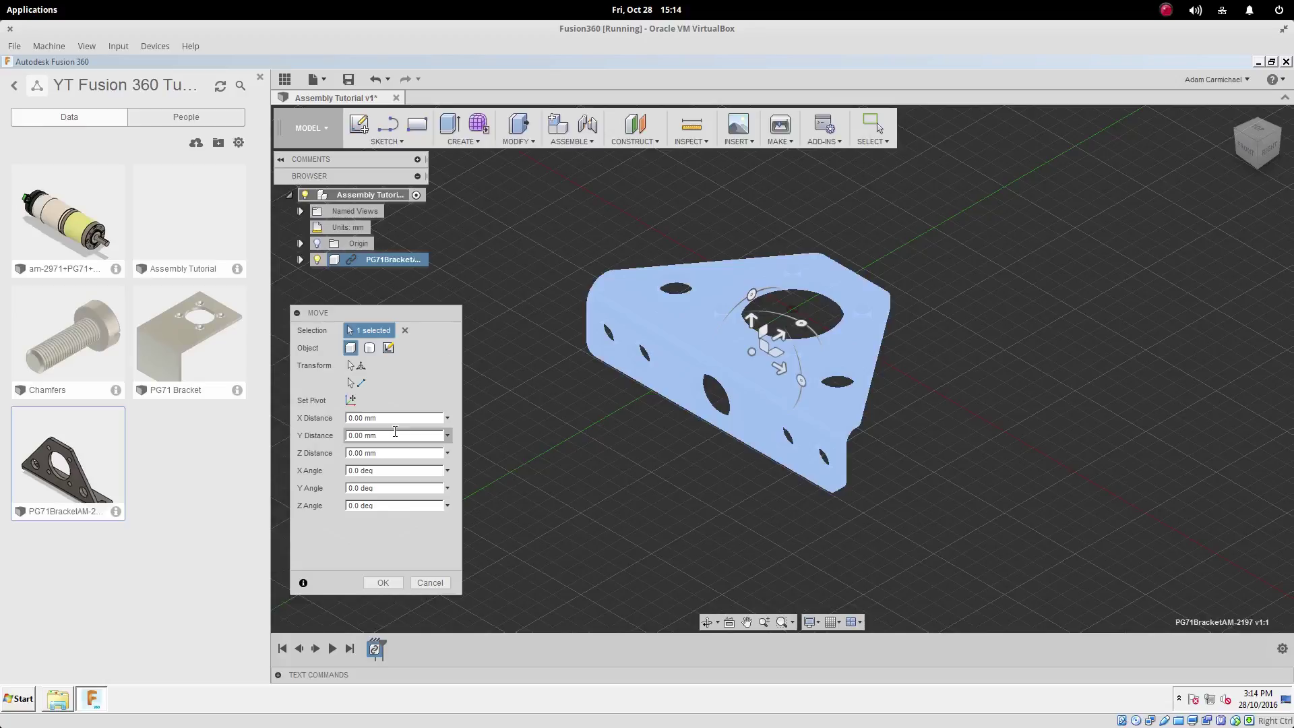
{"action": "left_click", "coordinate": [750, 296]}
{"action": "left_click_drag", "start_coordinate": [739, 305], "coordinate": [852, 257]}
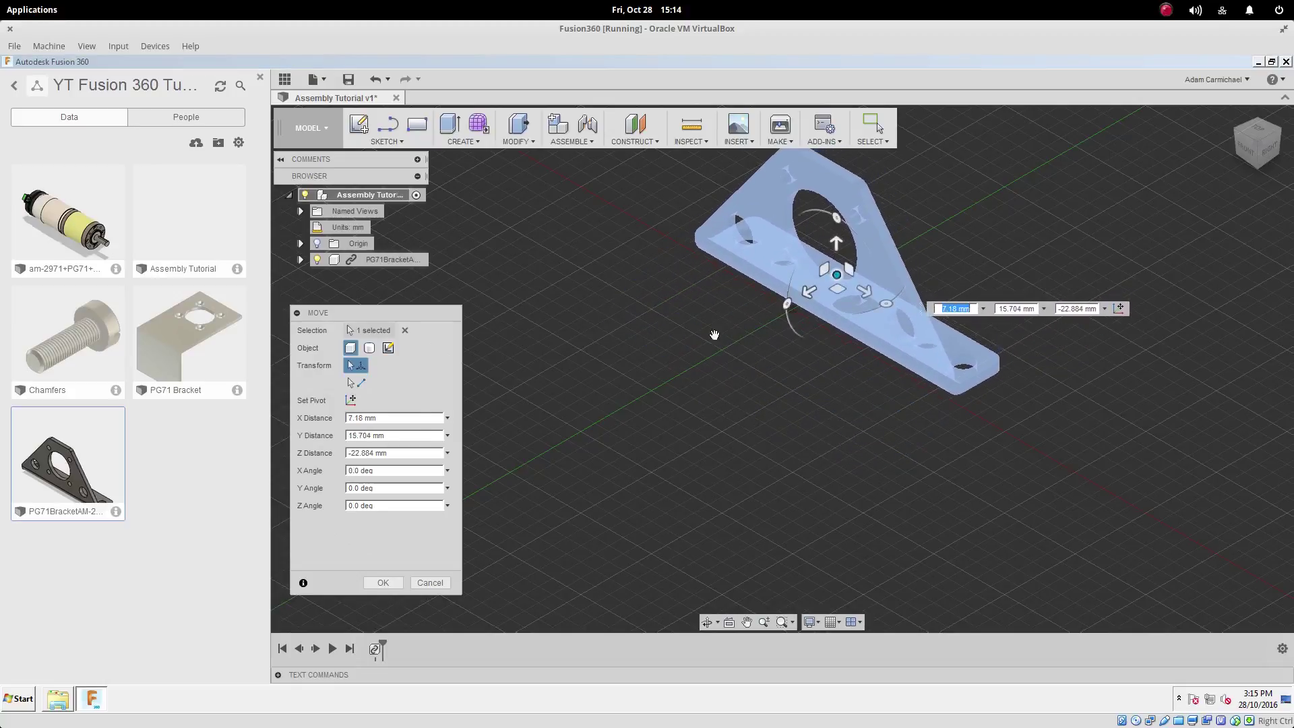
{"action": "left_click", "coordinate": [381, 583]}
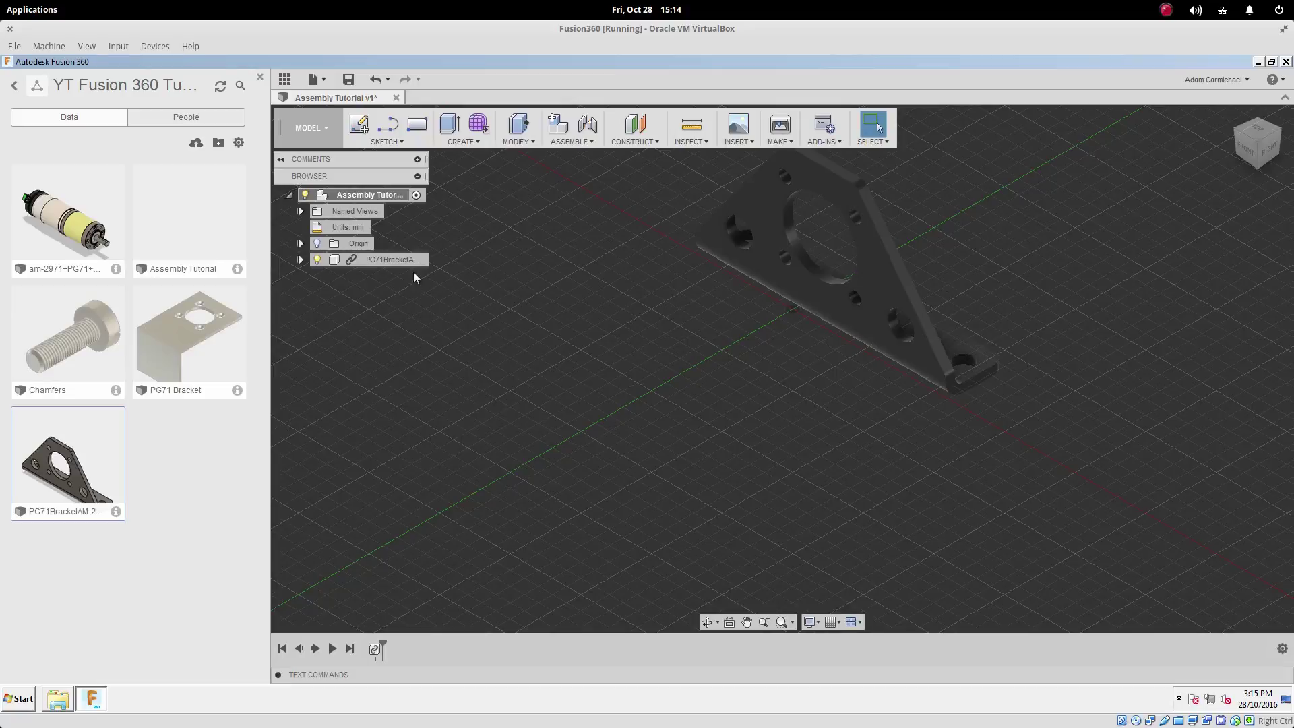
- Ground the PG71BracketAM-2197 component in the assembly and clear the selection
{"action": "right_click", "coordinate": [390, 262]}
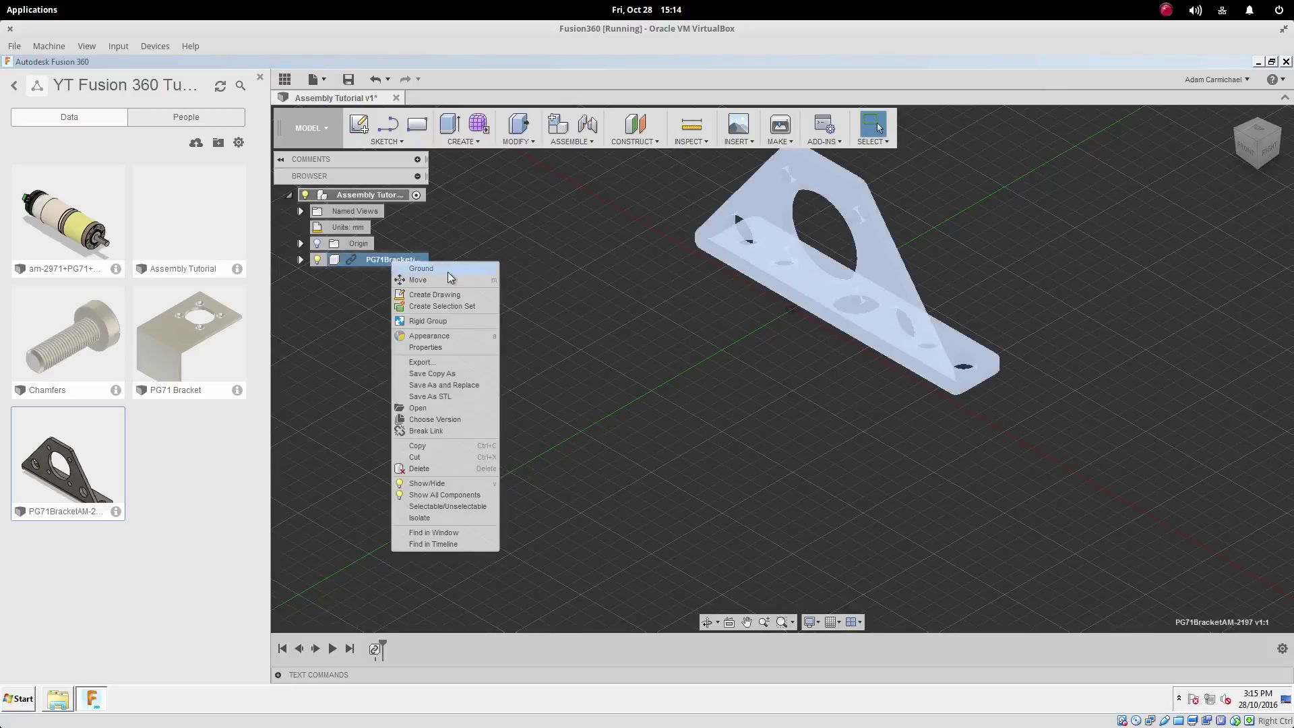
{"action": "left_click", "coordinate": [449, 269]}
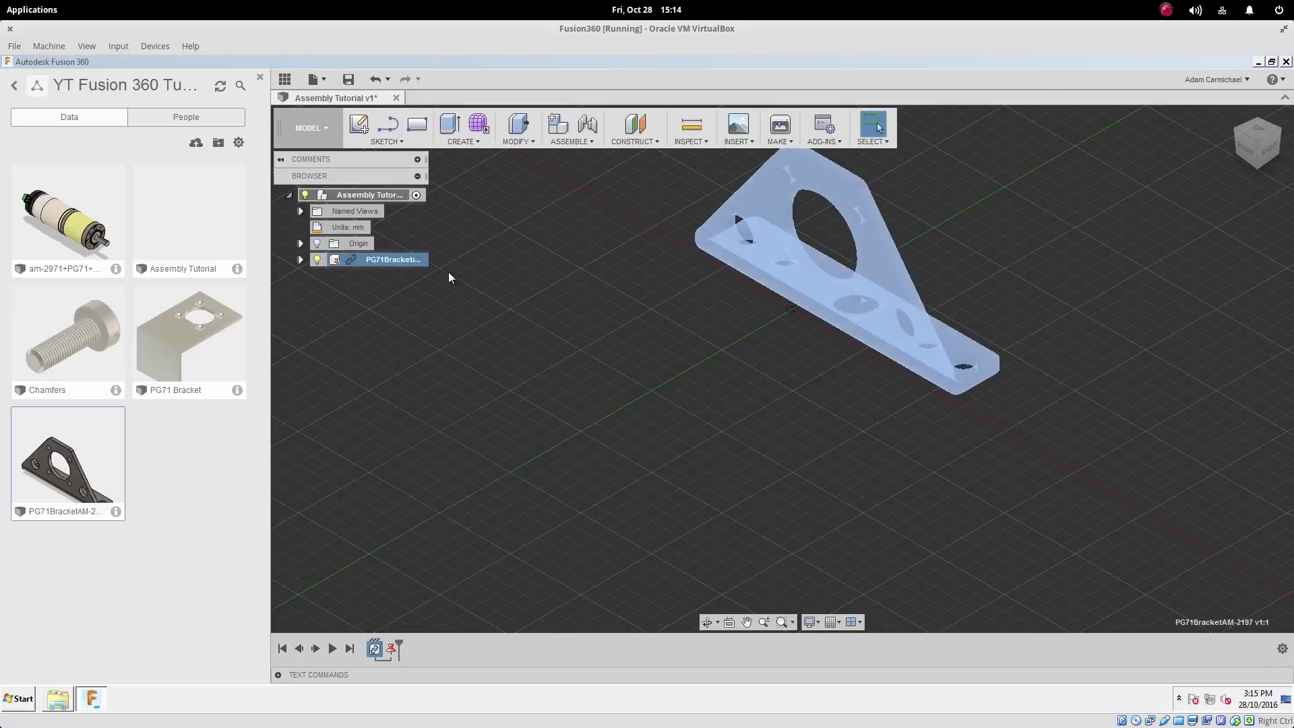
{"action": "mouse_move", "coordinate": [1235, 127]}
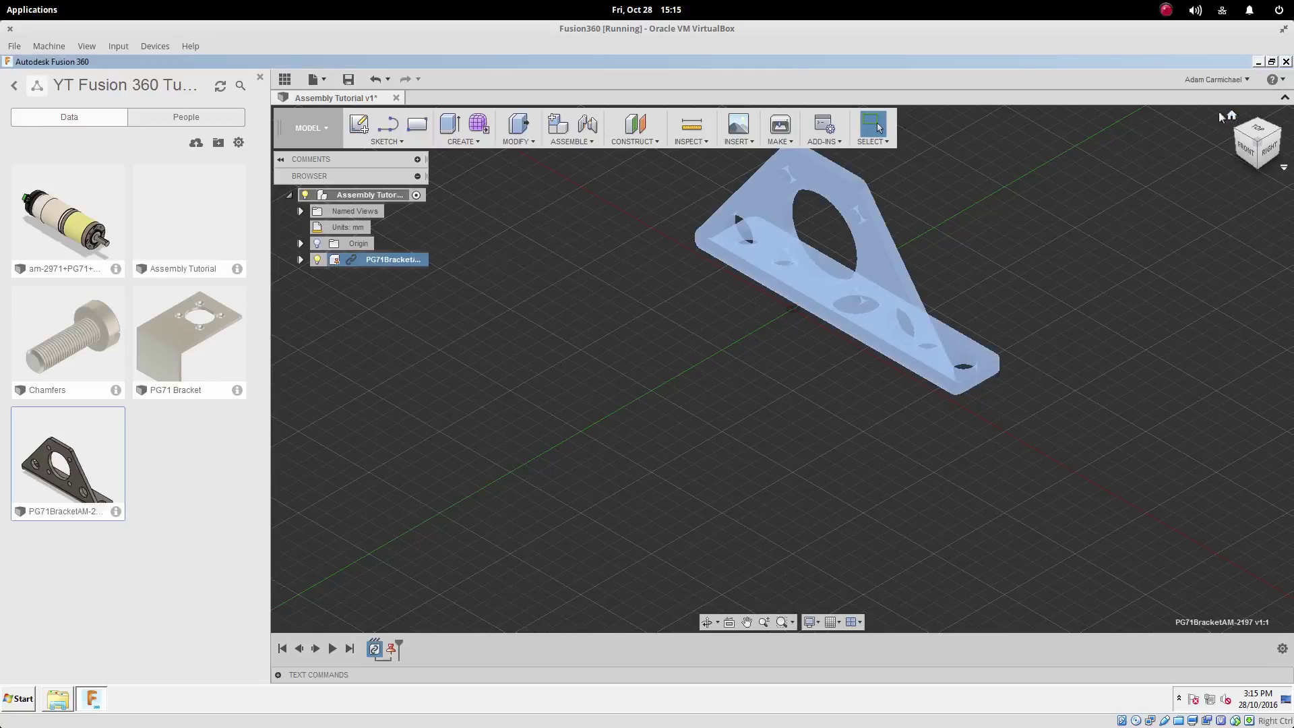
{"action": "middle_click_drag", "start_coordinate": [1101, 194], "coordinate": [1018, 299]}
{"action": "key", "text": "Escape"}
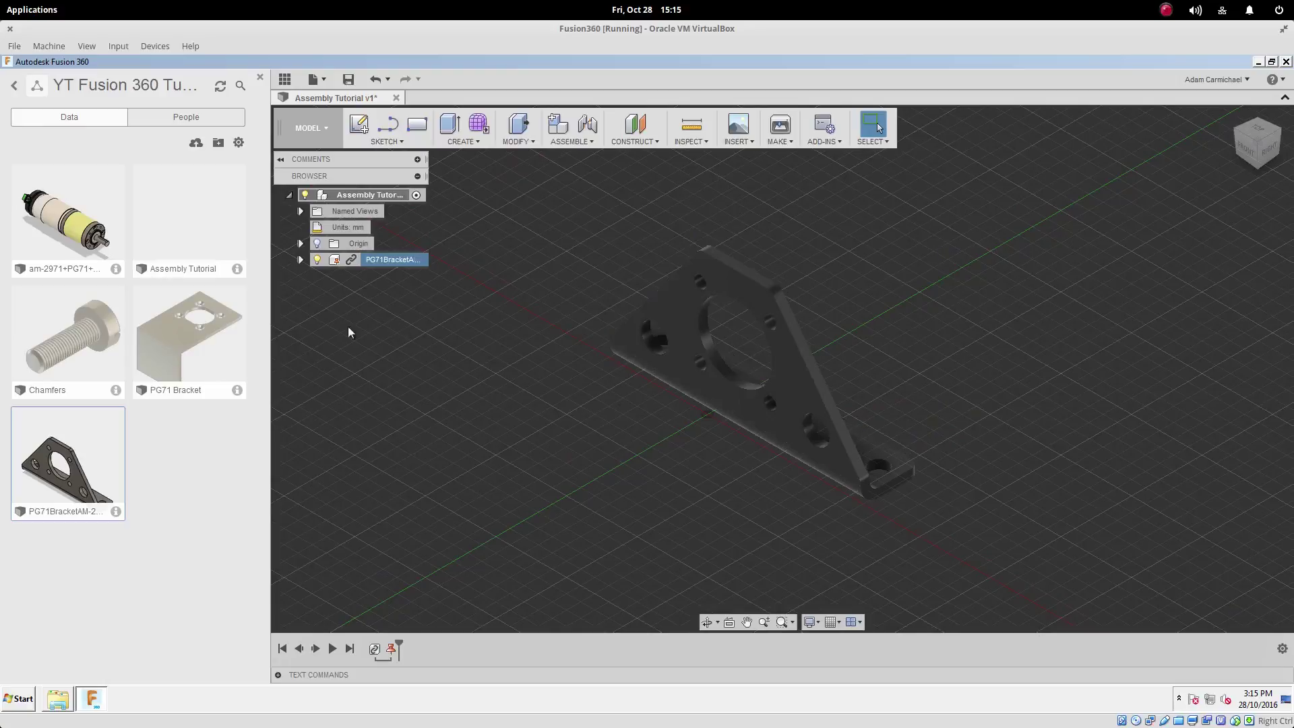
- Insert the am-2971+PG71+With+Encoder motor, rotate it -90 degrees about Z and move it clear behind the bracket
{"action": "left_click_drag", "start_coordinate": [61, 229], "coordinate": [968, 192]}
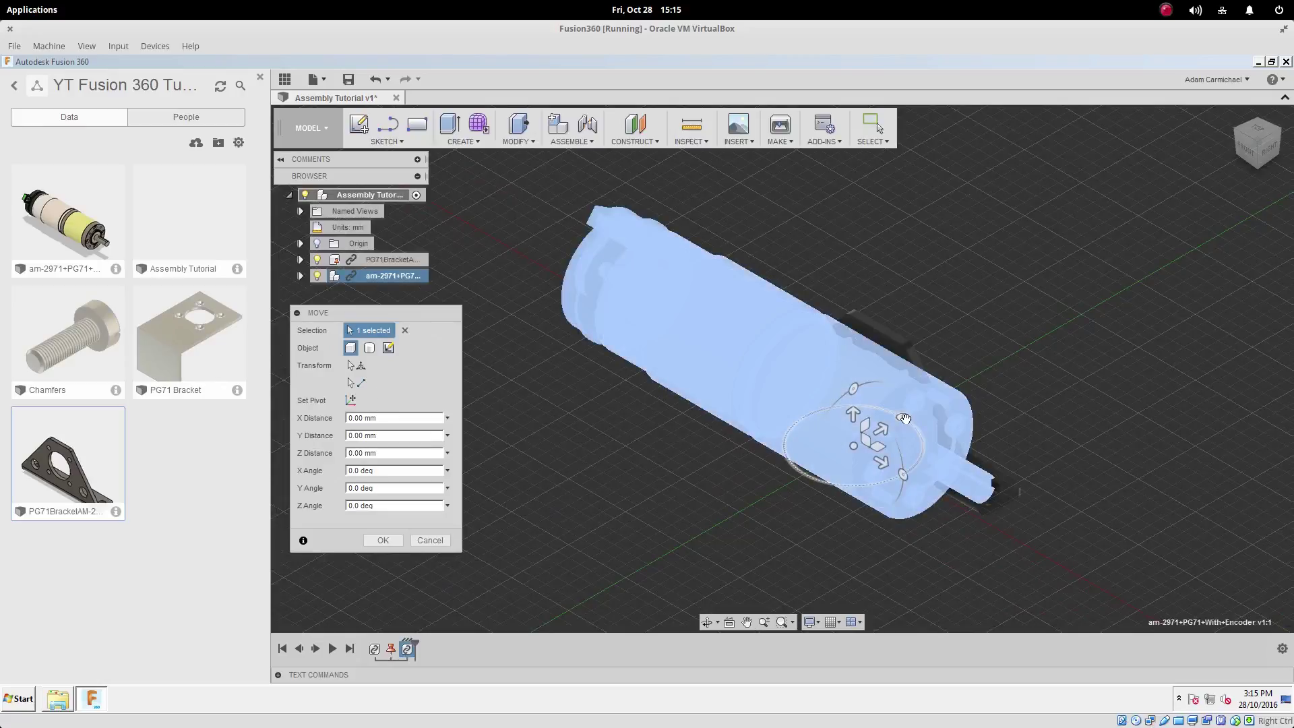
{"action": "left_click_drag", "start_coordinate": [904, 418], "coordinate": [903, 475]}
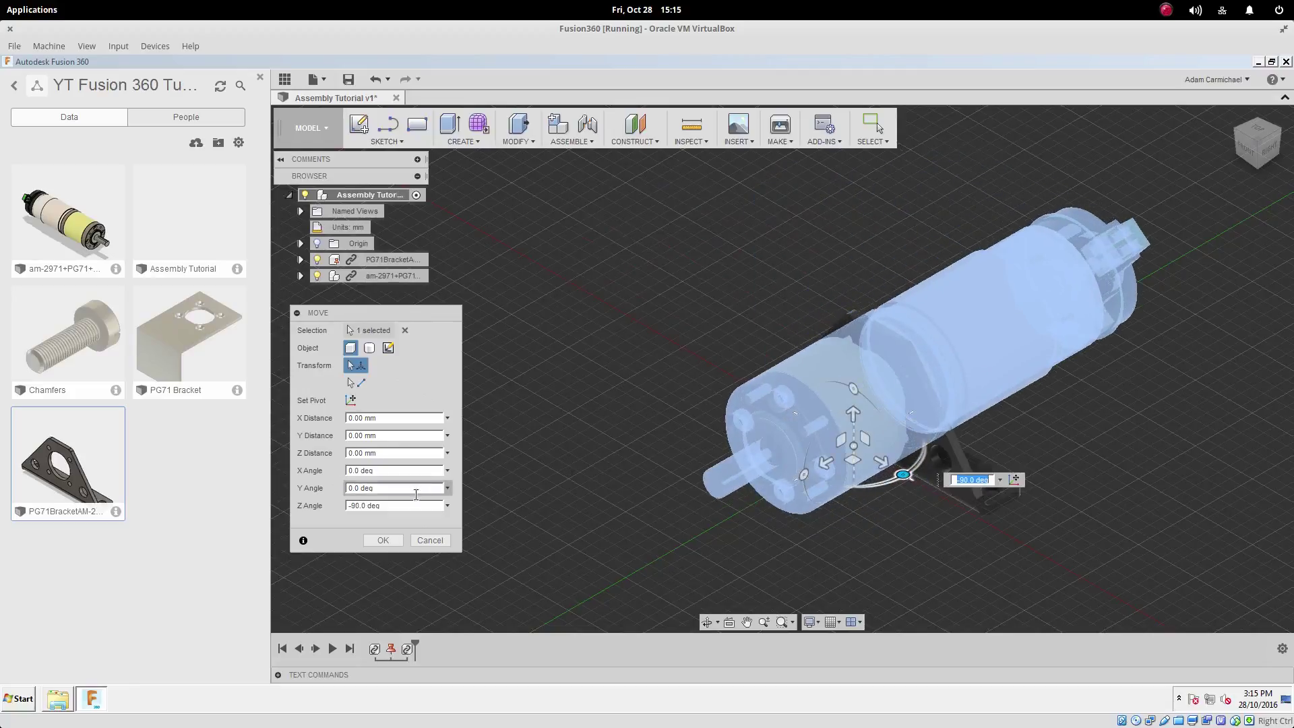
{"action": "left_click", "coordinate": [382, 541]}
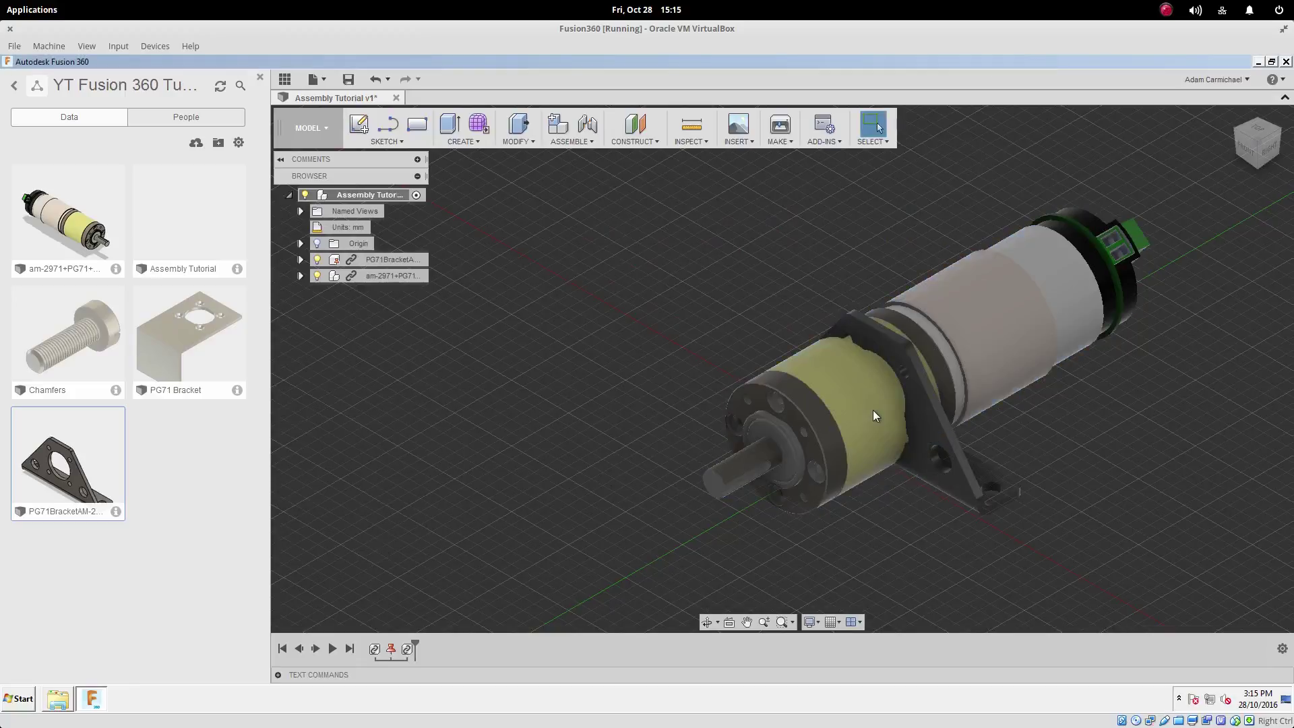
{"action": "left_click_drag", "start_coordinate": [790, 431], "coordinate": [1031, 297]}
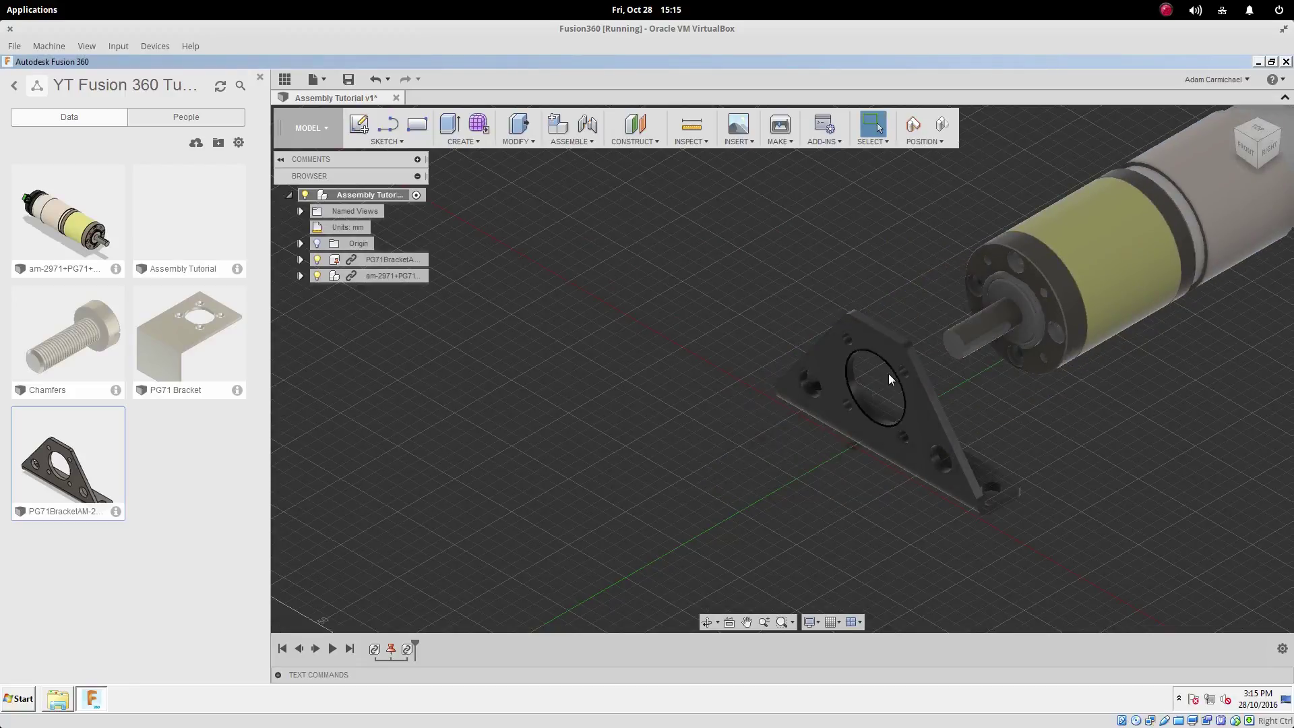
- Check the radius of a small mounting hole on the bracket and of a matching hole on the gearbox face
{"action": "scroll", "coordinate": [903, 374], "scroll_direction": "up", "scroll_amount": 10}
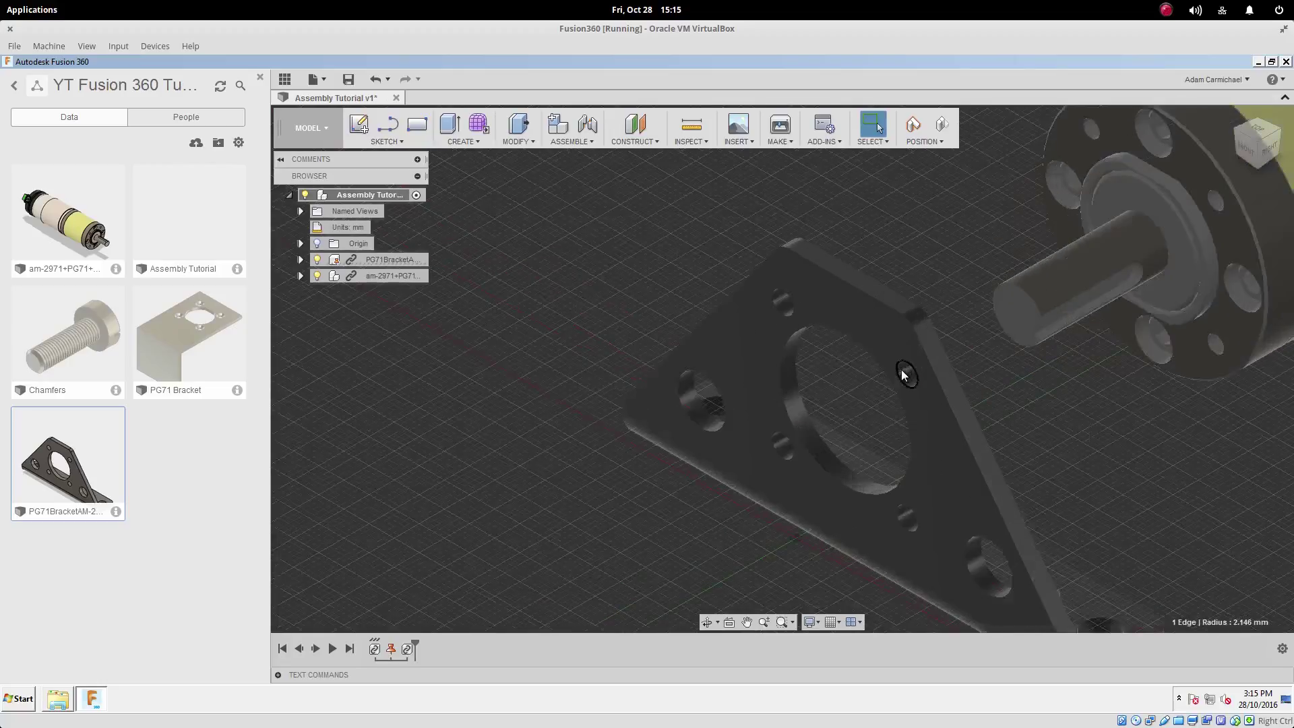
{"action": "left_click", "coordinate": [914, 376]}
{"action": "scroll", "coordinate": [914, 375], "scroll_direction": "down", "scroll_amount": 5}
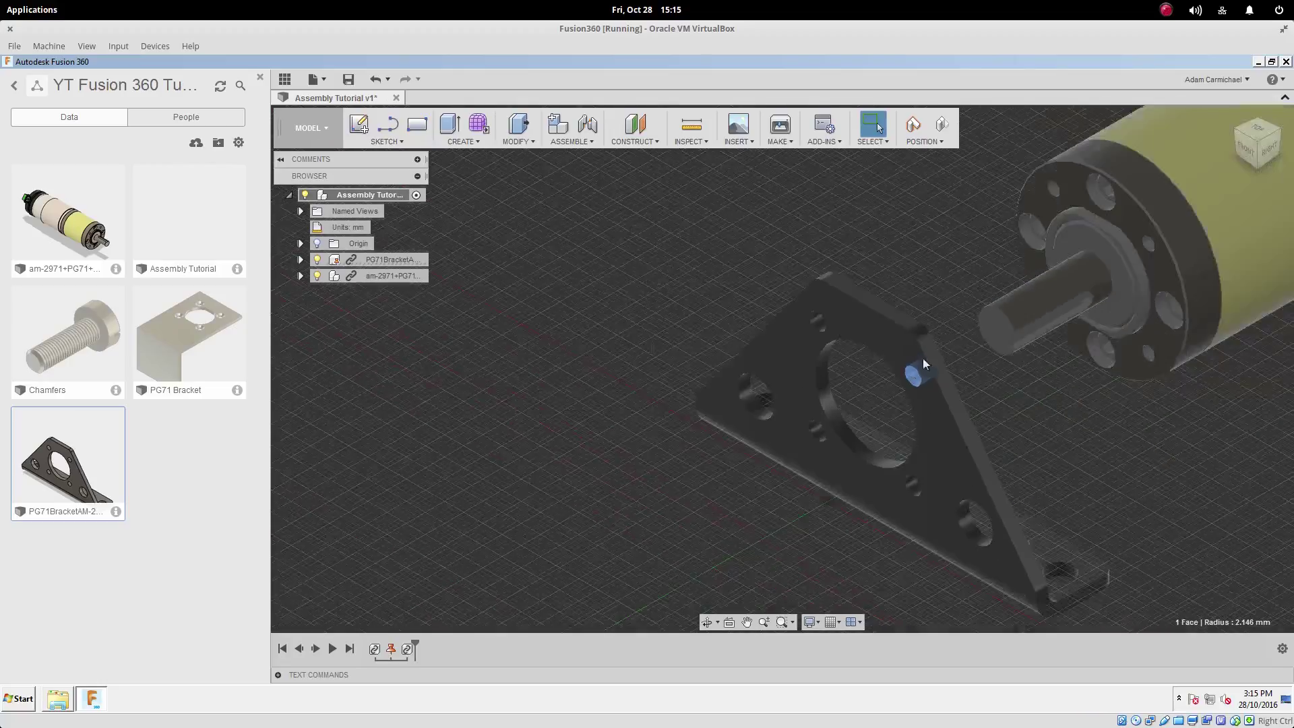
{"action": "scroll", "coordinate": [1134, 256], "scroll_direction": "up", "scroll_amount": 8}
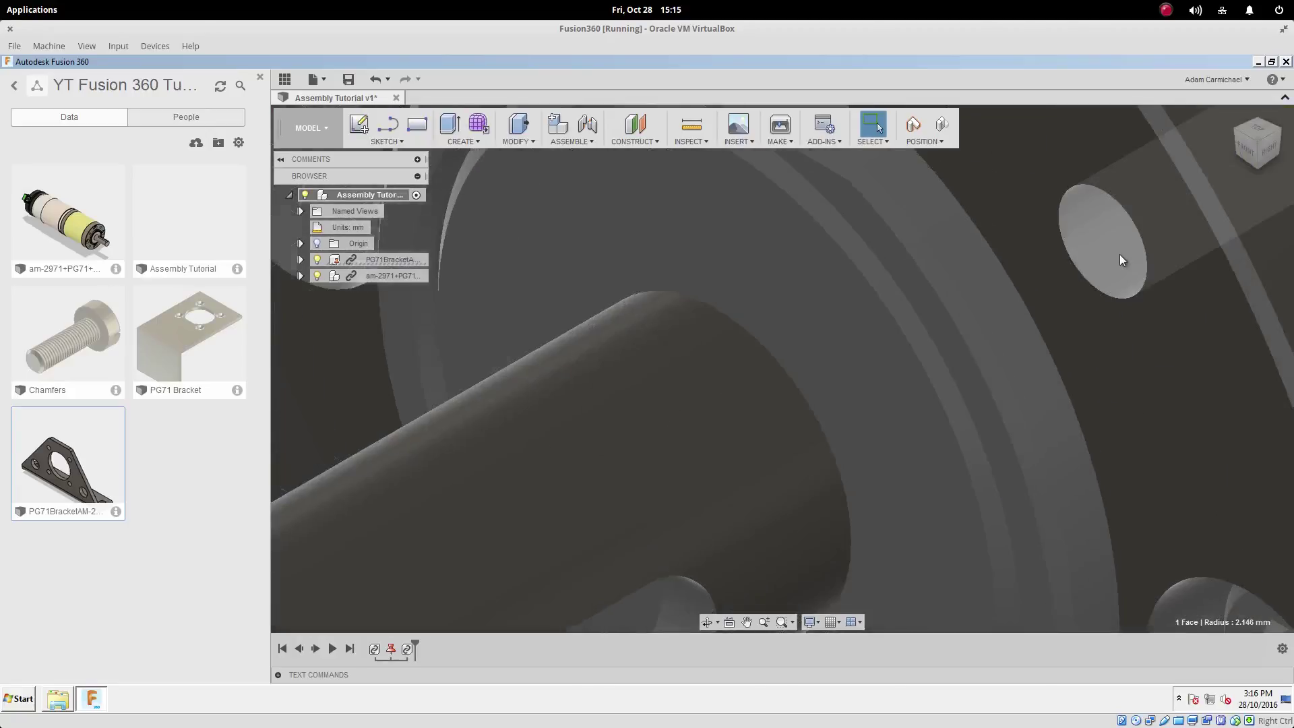
{"action": "left_click", "coordinate": [1119, 254]}
{"action": "scroll", "coordinate": [1119, 253], "scroll_direction": "down", "scroll_amount": 7}
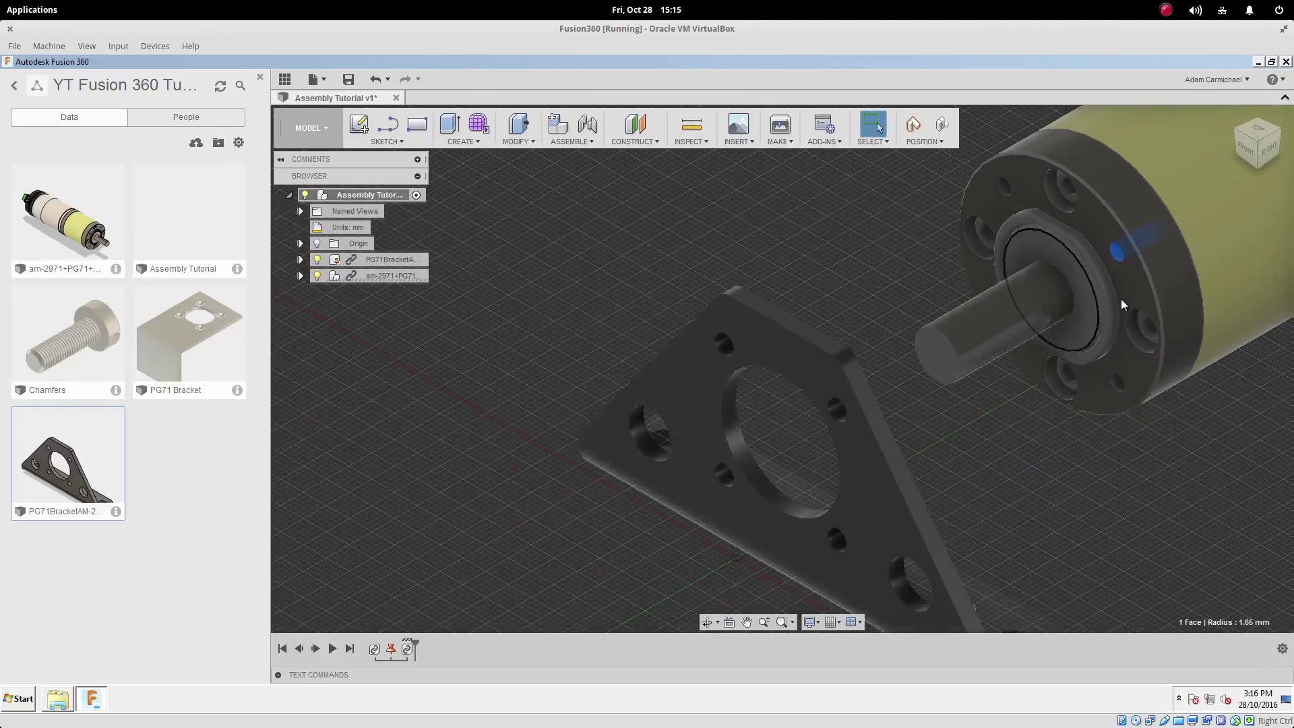
- Check the radius of the gearbox's raised boss and of the bracket's large centre hole, and clear the selection
{"action": "scroll", "coordinate": [1114, 307], "scroll_direction": "up", "scroll_amount": 5}
{"action": "left_click", "coordinate": [1112, 313]}
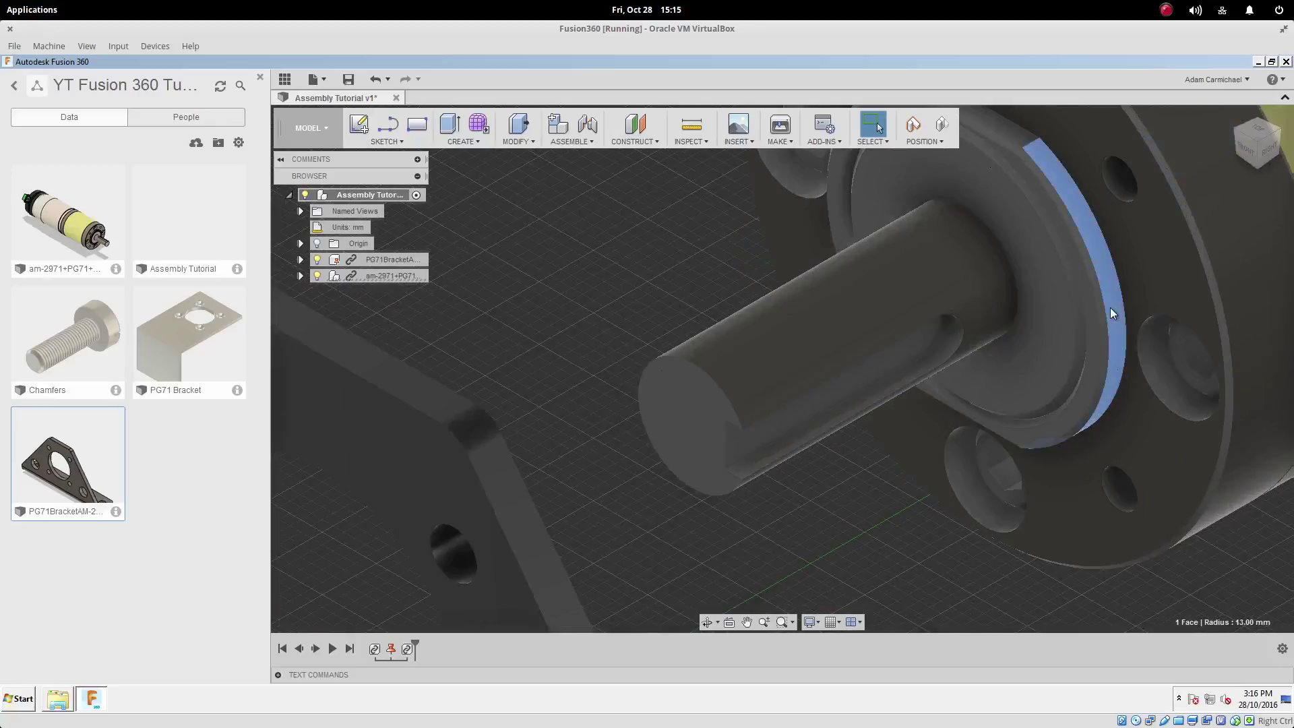
{"action": "scroll", "coordinate": [1099, 294], "scroll_direction": "down", "scroll_amount": 6}
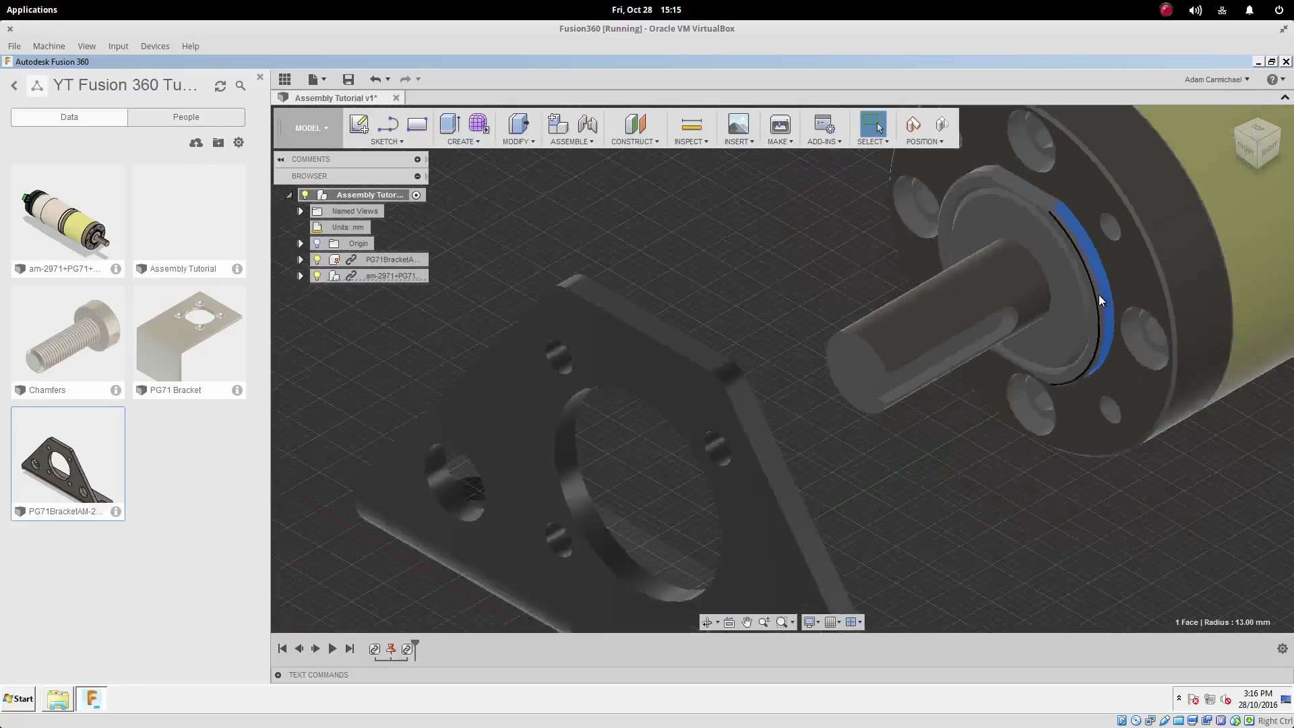
{"action": "middle_click_drag", "start_coordinate": [908, 398], "coordinate": [921, 448], "text": "shift"}
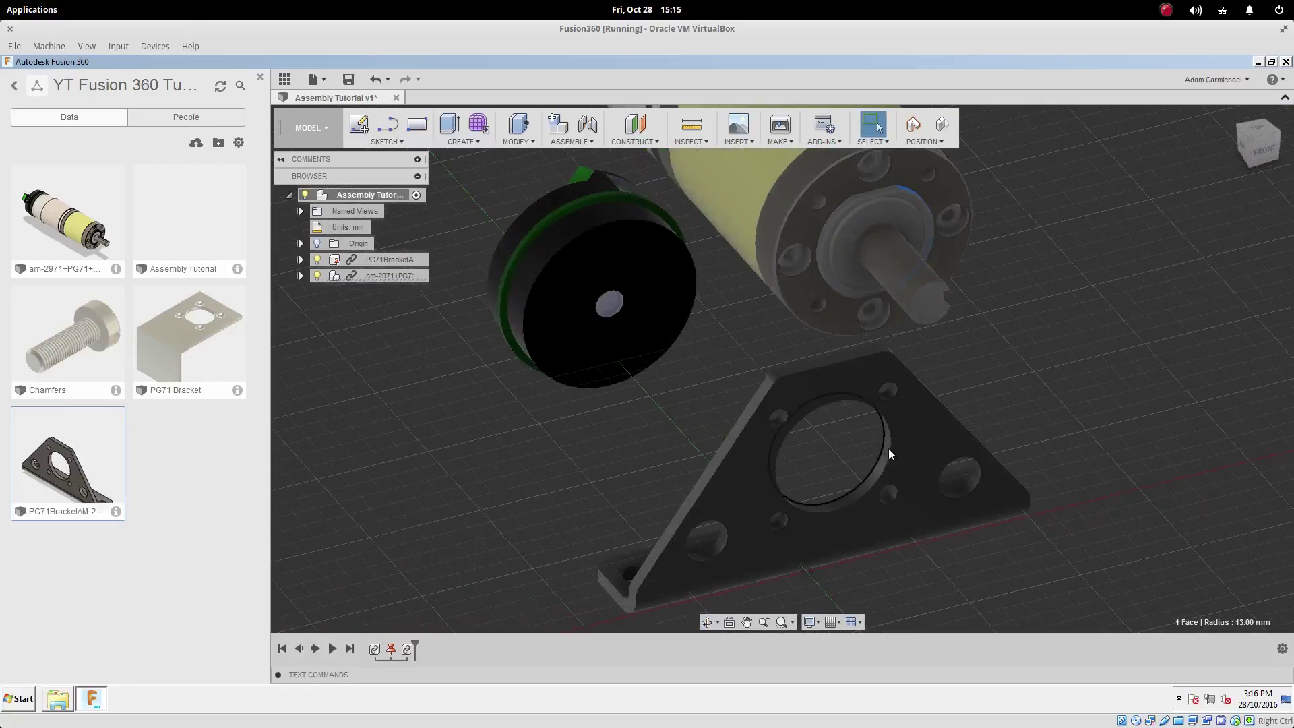
{"action": "scroll", "coordinate": [888, 449], "scroll_direction": "up", "scroll_amount": 5}
{"action": "left_click", "coordinate": [883, 451]}
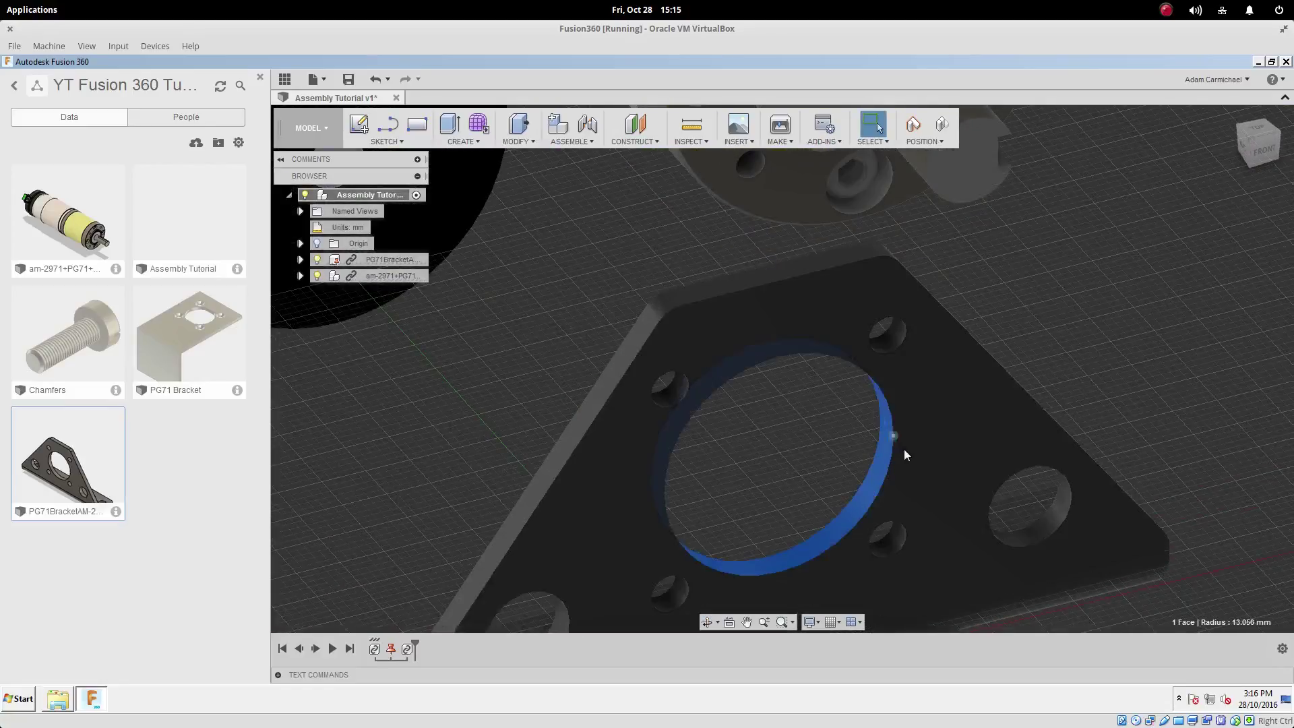
{"action": "scroll", "coordinate": [943, 425], "scroll_direction": "down", "scroll_amount": 3}
{"action": "scroll", "coordinate": [950, 408], "scroll_direction": "down", "scroll_amount": 5}
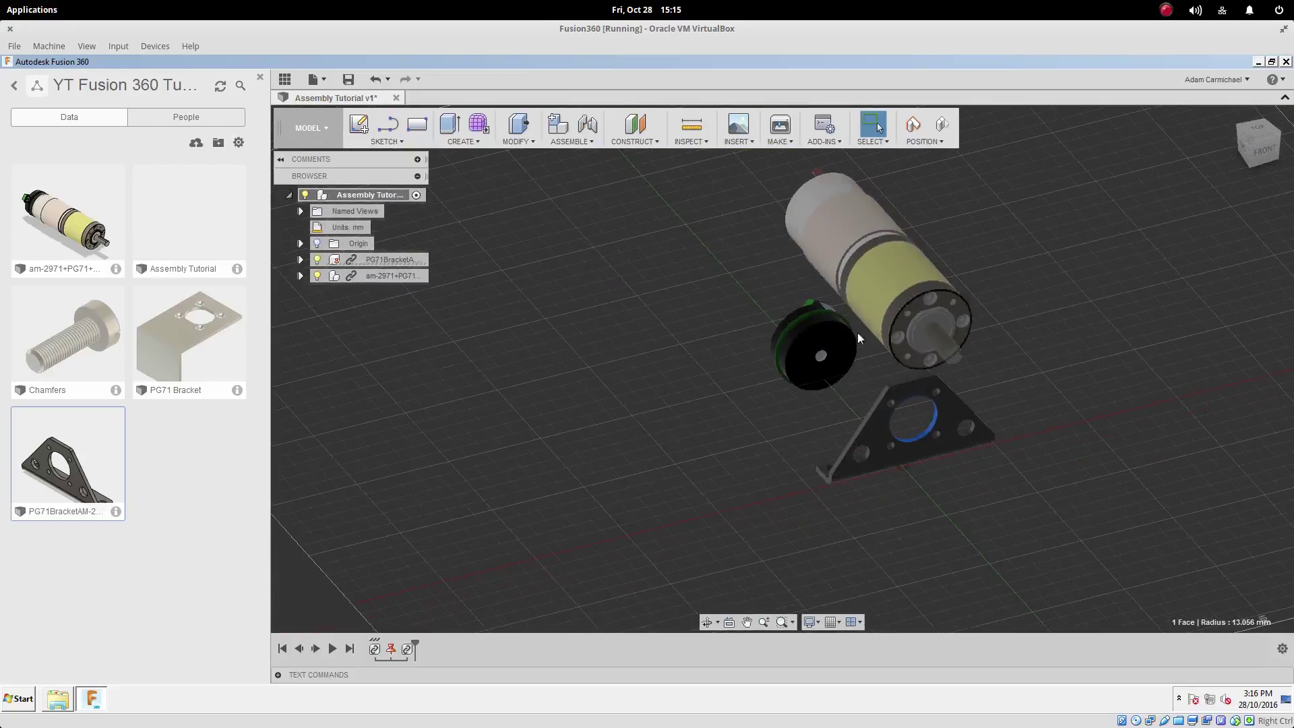
{"action": "left_click", "coordinate": [676, 248]}
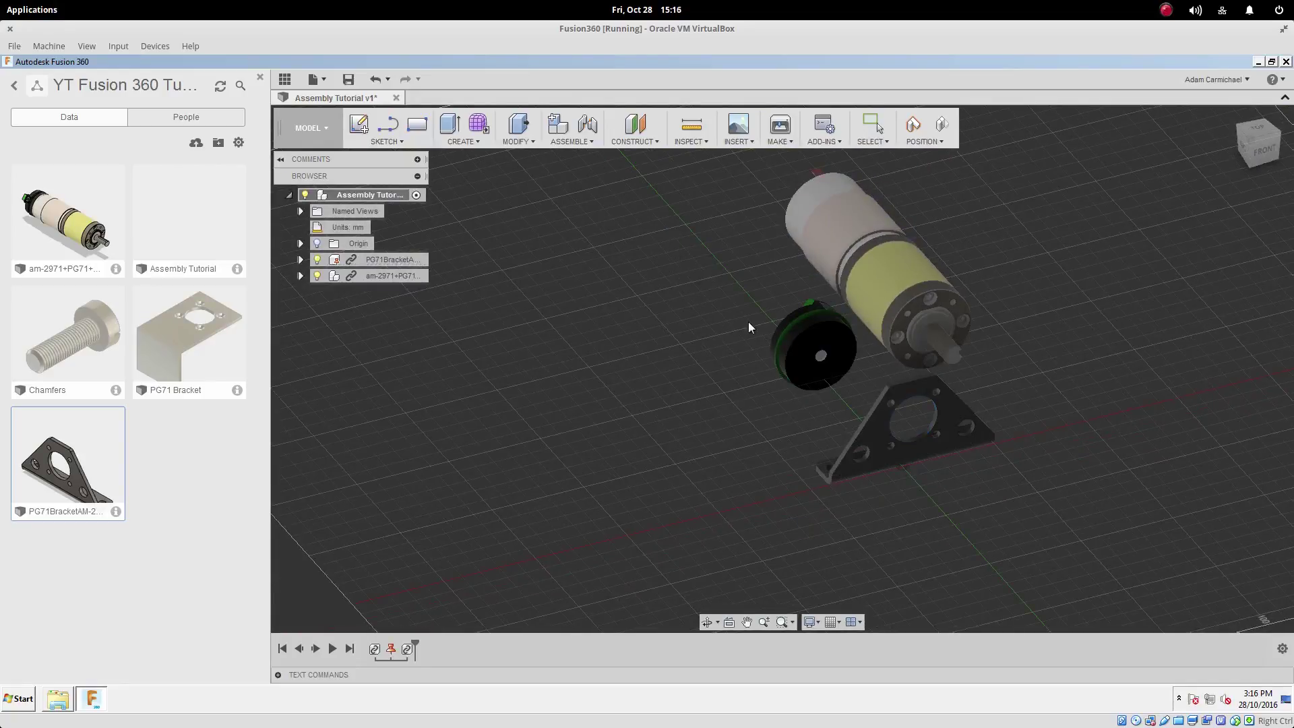
- Separate the Hall Effect Encoder from the motor and hide it within the am-2971+PG71 component
{"action": "left_click_drag", "start_coordinate": [790, 331], "coordinate": [564, 213]}
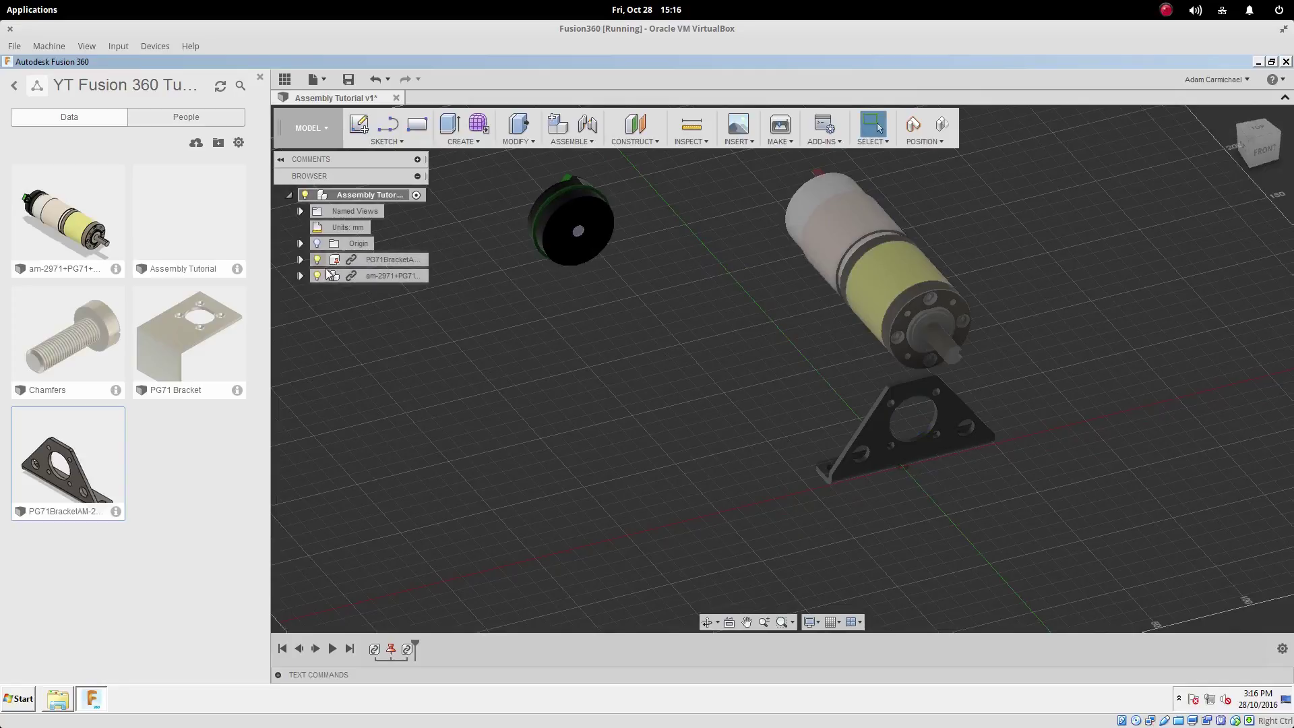
{"action": "left_click", "coordinate": [300, 276]}
{"action": "left_click", "coordinate": [328, 325]}
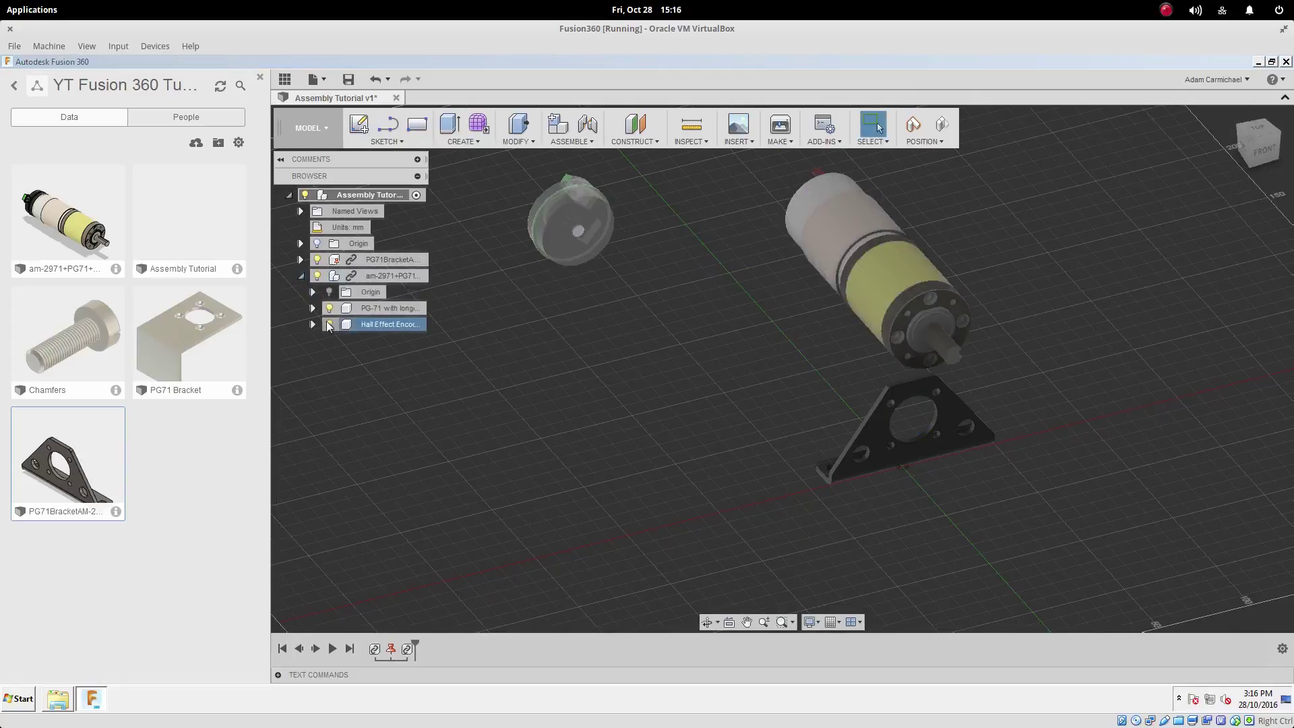
{"action": "left_click", "coordinate": [330, 325]}
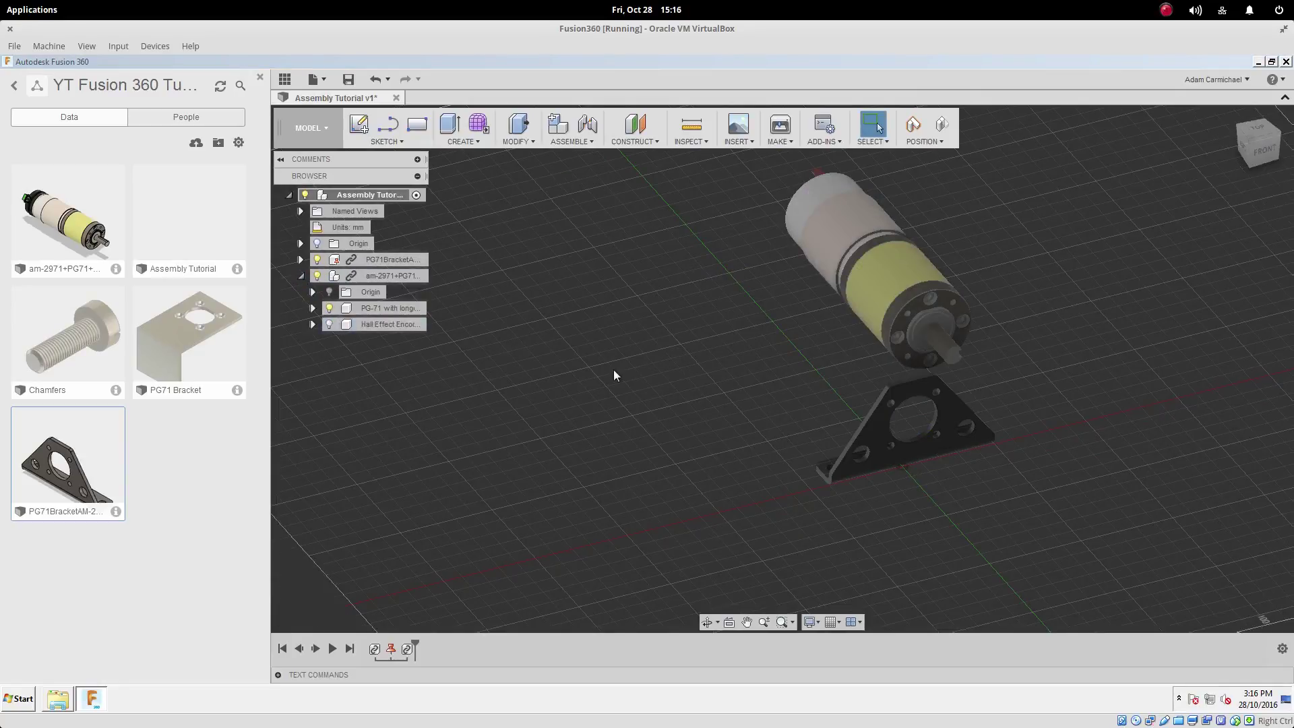
- Start a joint between the motor and the bracket, capturing the current position of the moved components
{"action": "left_click", "coordinate": [1278, 134]}
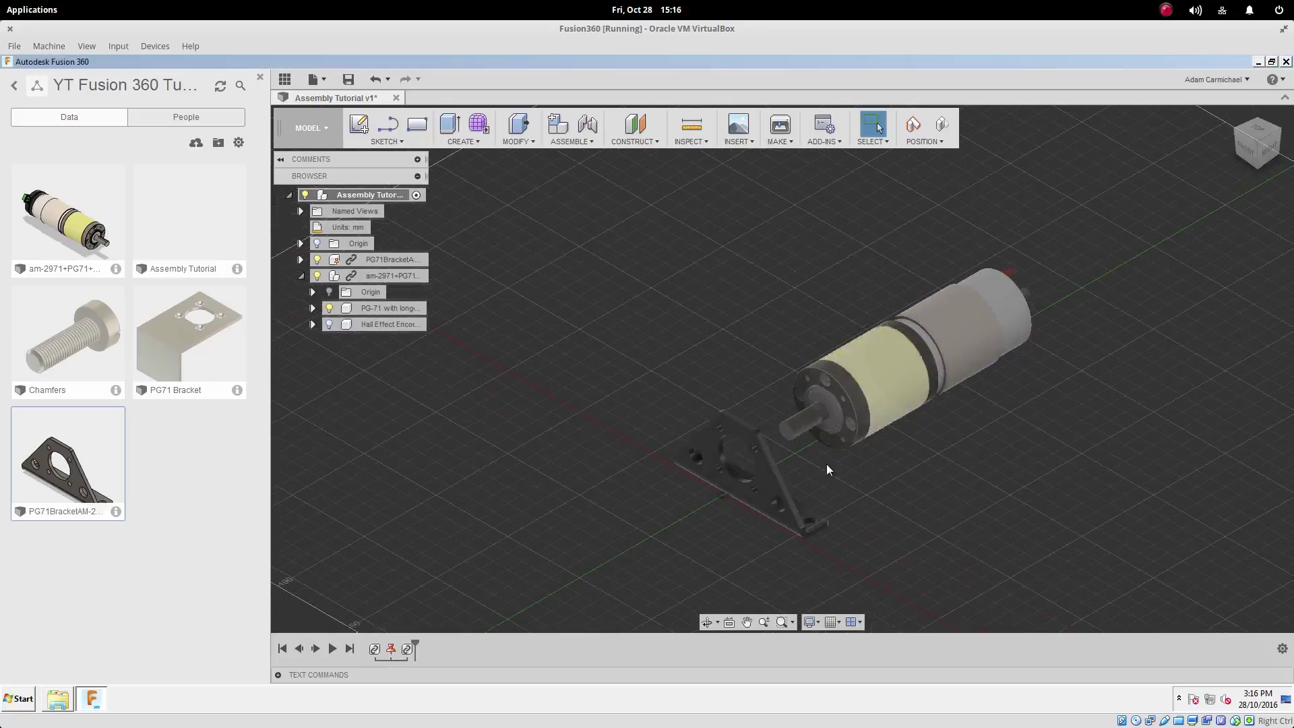
{"action": "scroll", "coordinate": [814, 450], "scroll_direction": "up", "scroll_amount": 5}
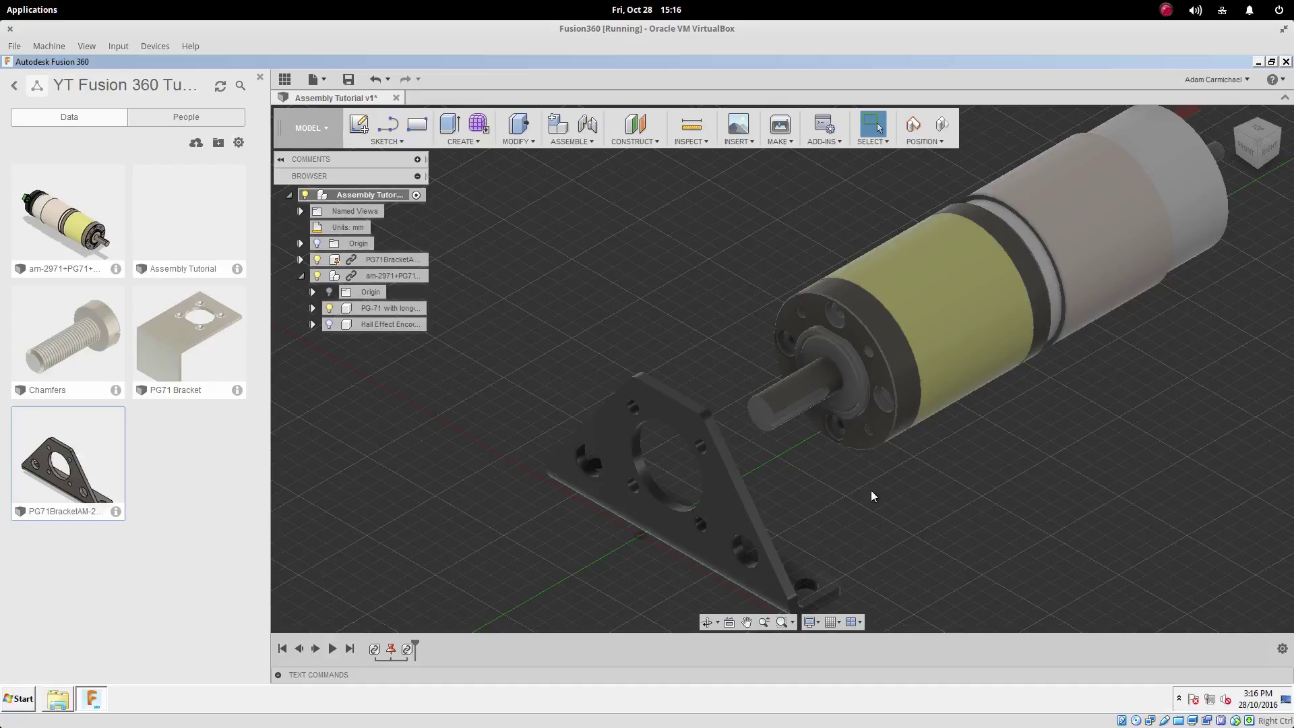
{"action": "left_click", "coordinate": [587, 125]}
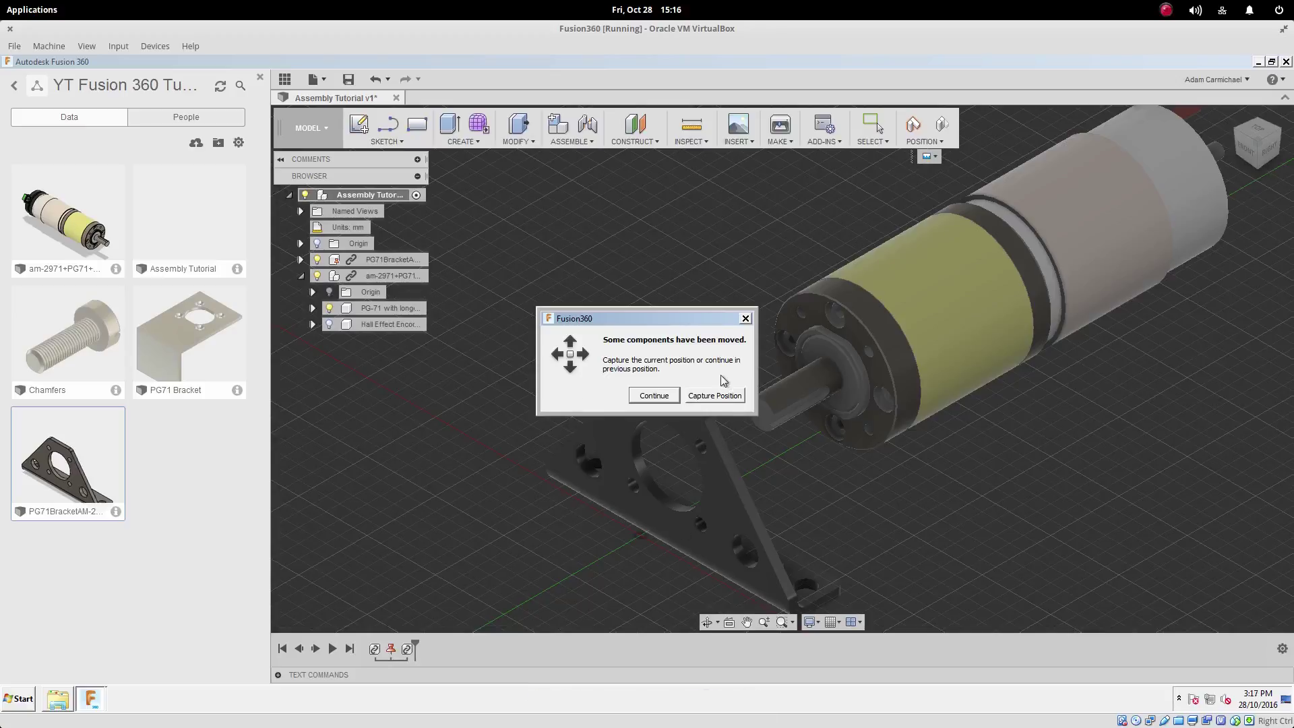
{"action": "left_click", "coordinate": [726, 396]}
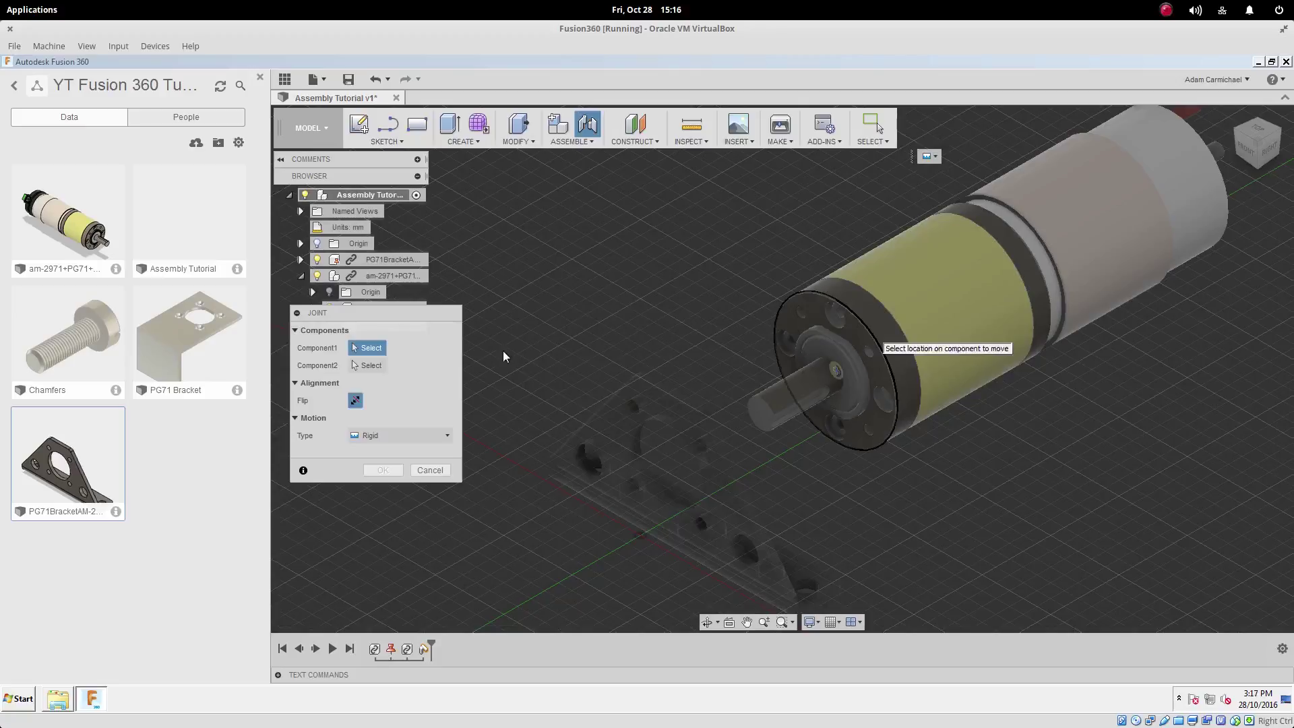
- Try a rigid joint from the gearbox's raised boss to the bracket's large centre hole, and clear both component selections
{"action": "scroll", "coordinate": [868, 383], "scroll_direction": "up", "scroll_amount": 8}
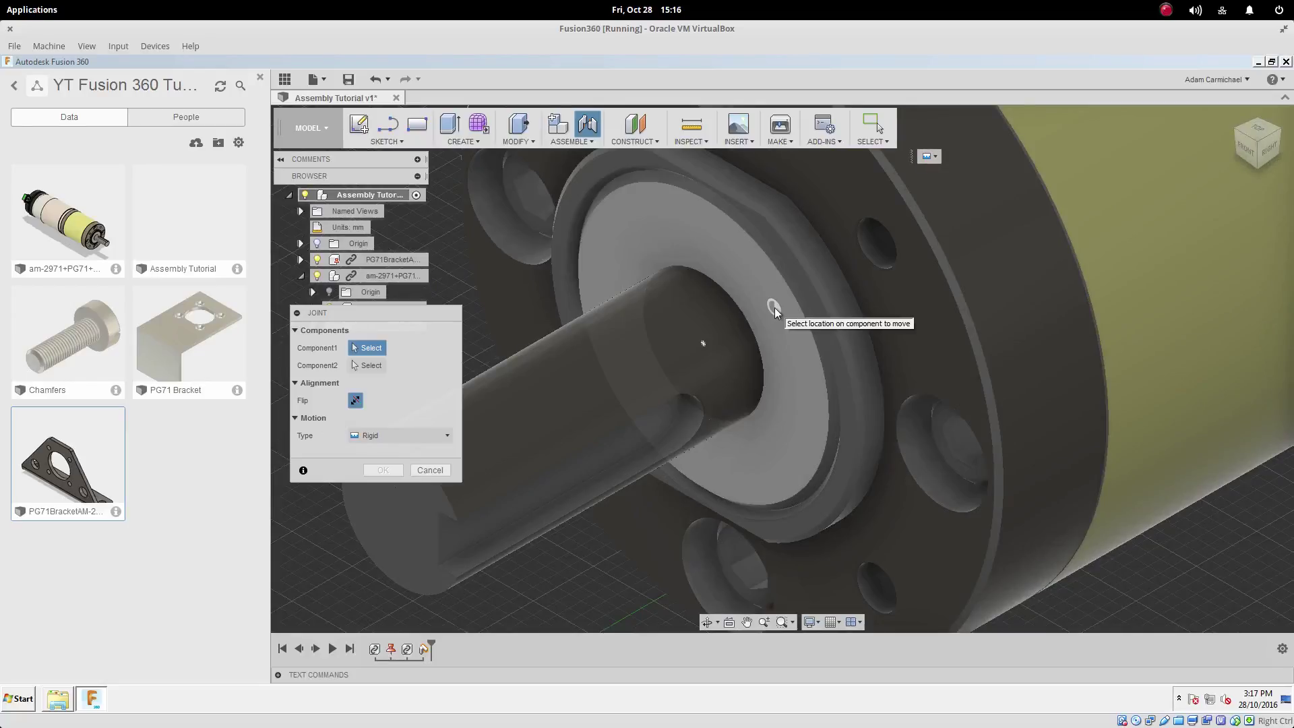
{"action": "scroll", "coordinate": [775, 307], "scroll_direction": "down", "scroll_amount": 5}
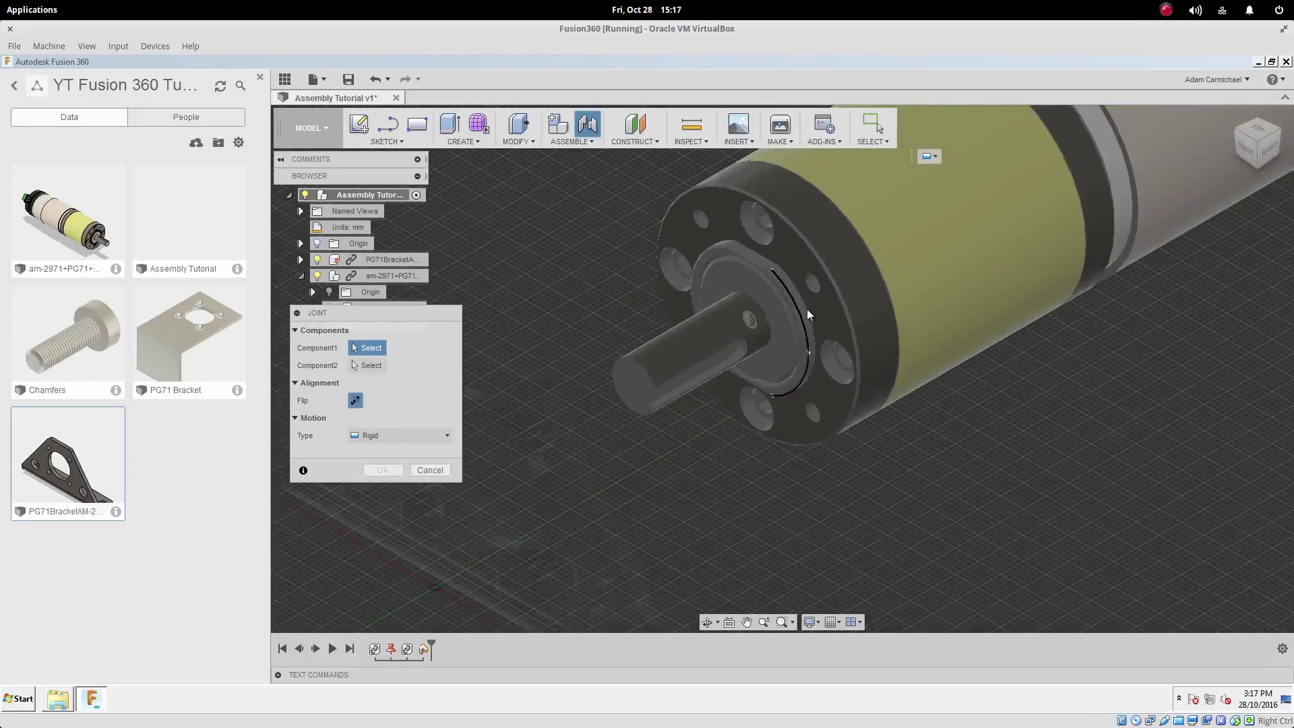
{"action": "scroll", "coordinate": [806, 308], "scroll_direction": "up", "scroll_amount": 4}
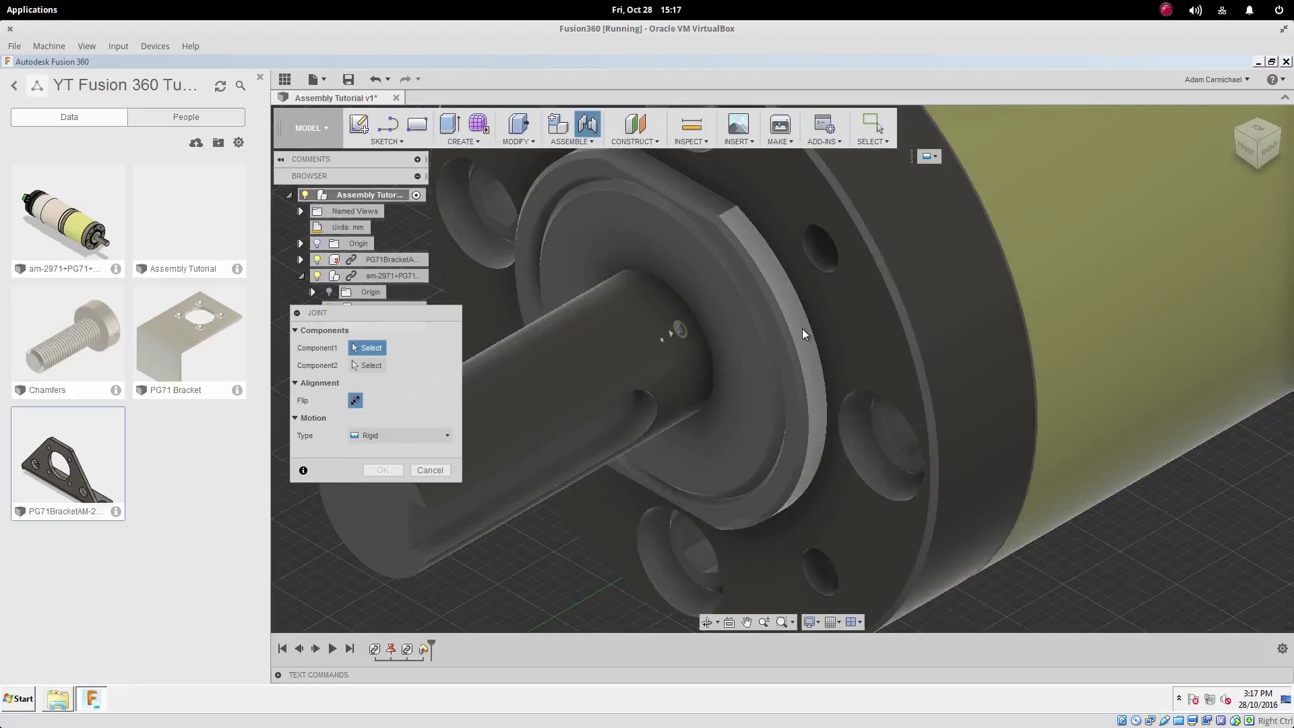
{"action": "left_click", "coordinate": [802, 329]}
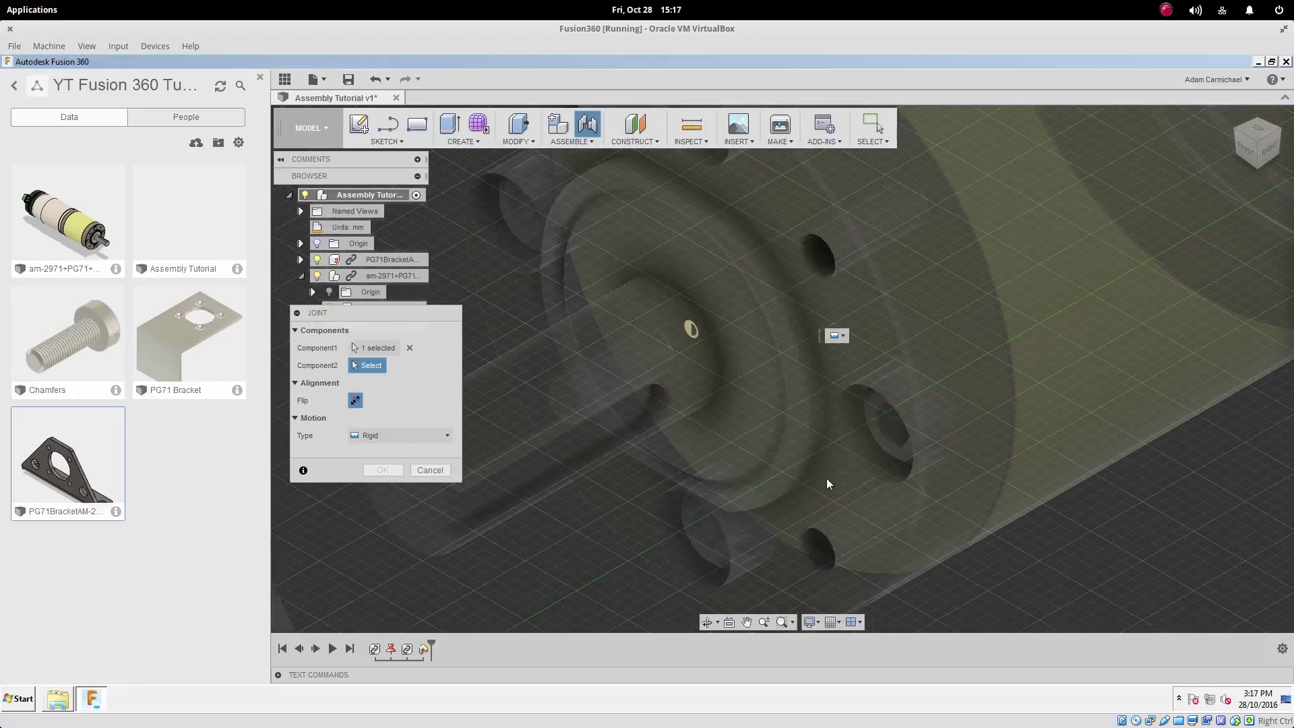
{"action": "scroll", "coordinate": [826, 480], "scroll_direction": "down", "scroll_amount": 5}
{"action": "middle_click_drag", "start_coordinate": [763, 483], "coordinate": [810, 461], "text": "shift"}
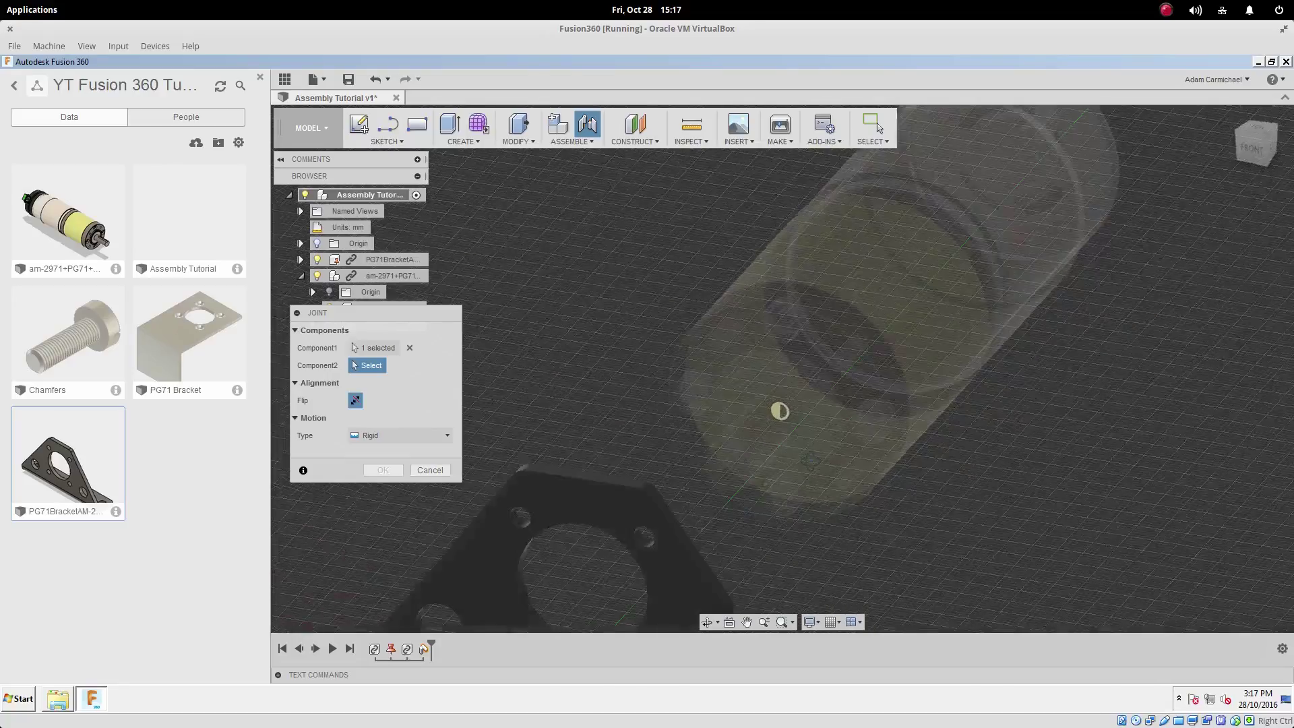
{"action": "middle_click_drag", "start_coordinate": [780, 411], "coordinate": [891, 455], "text": "shift"}
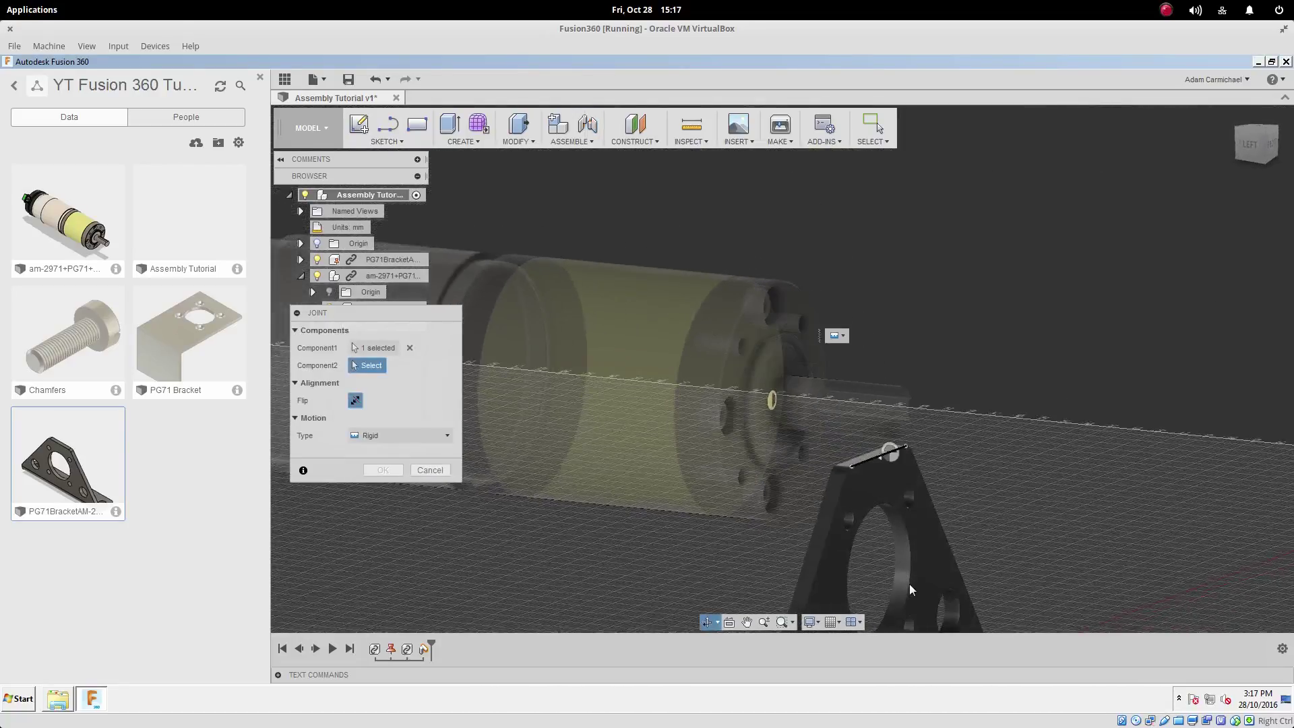
{"action": "scroll", "coordinate": [904, 572], "scroll_direction": "up", "scroll_amount": 5}
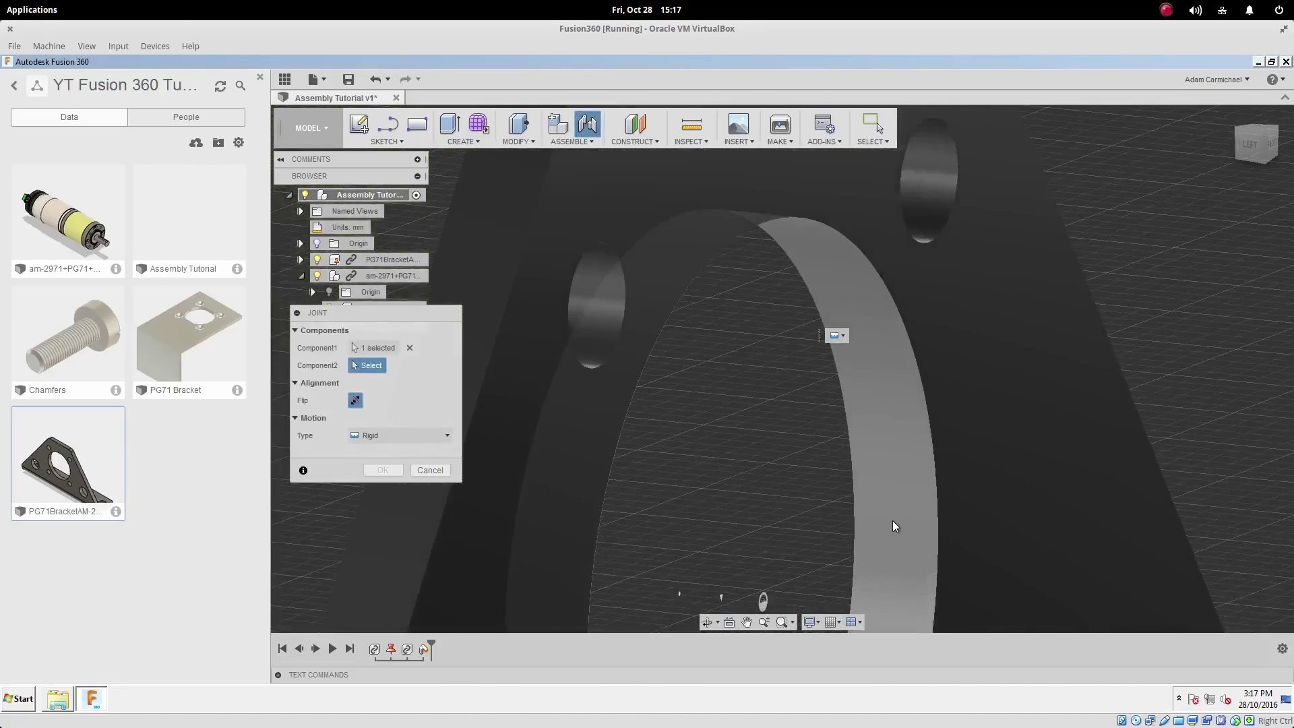
{"action": "left_click", "coordinate": [892, 520]}
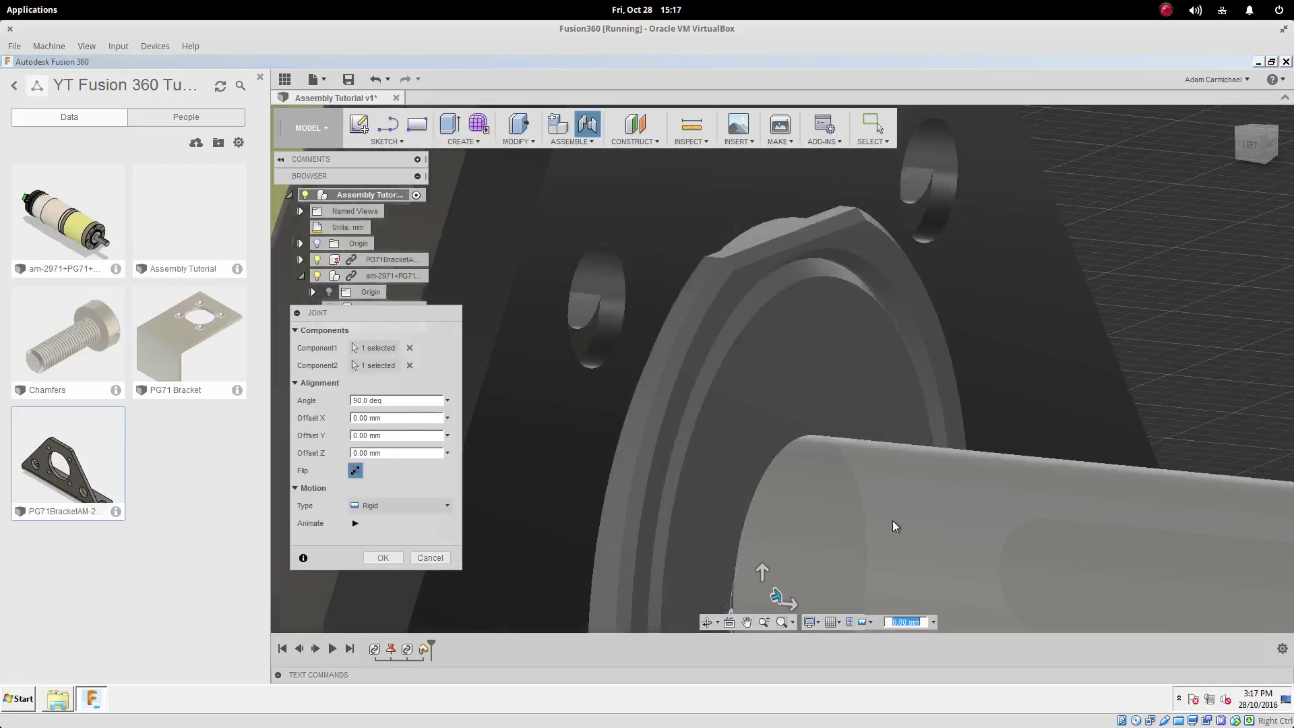
{"action": "scroll", "coordinate": [876, 466], "scroll_direction": "down", "scroll_amount": 5}
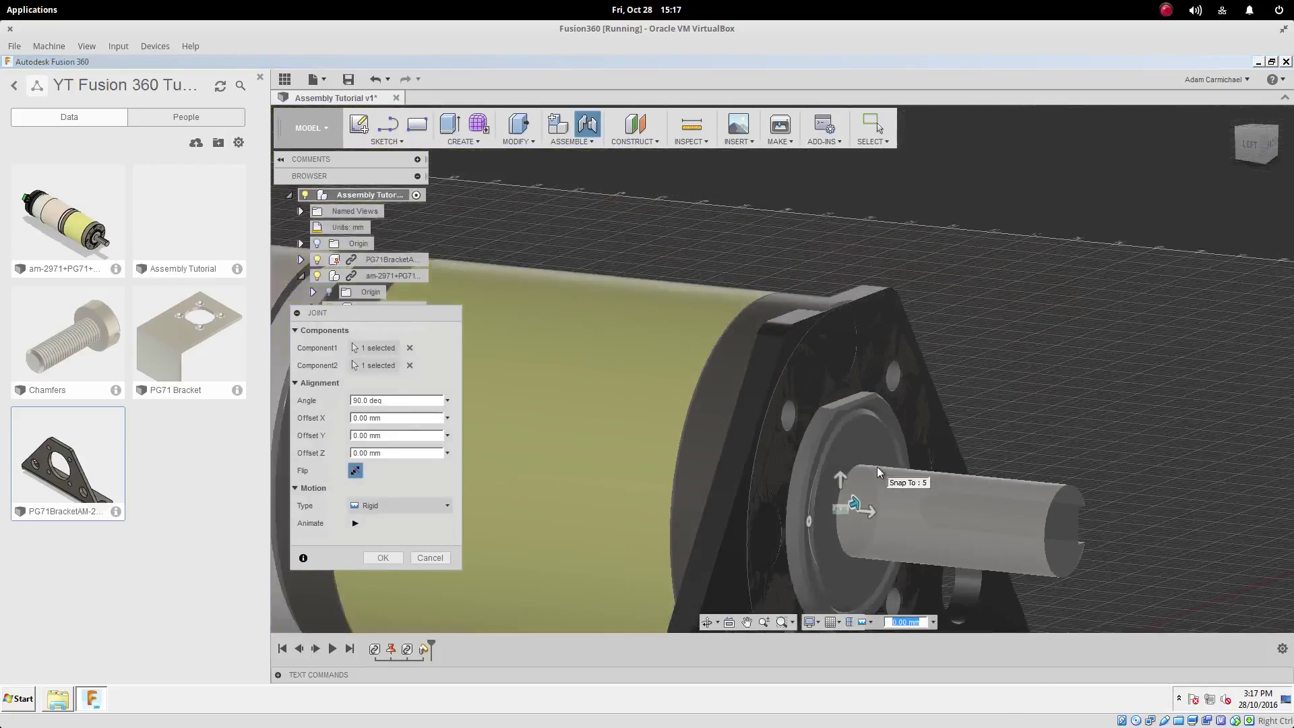
{"action": "scroll", "coordinate": [876, 467], "scroll_direction": "down", "scroll_amount": 1}
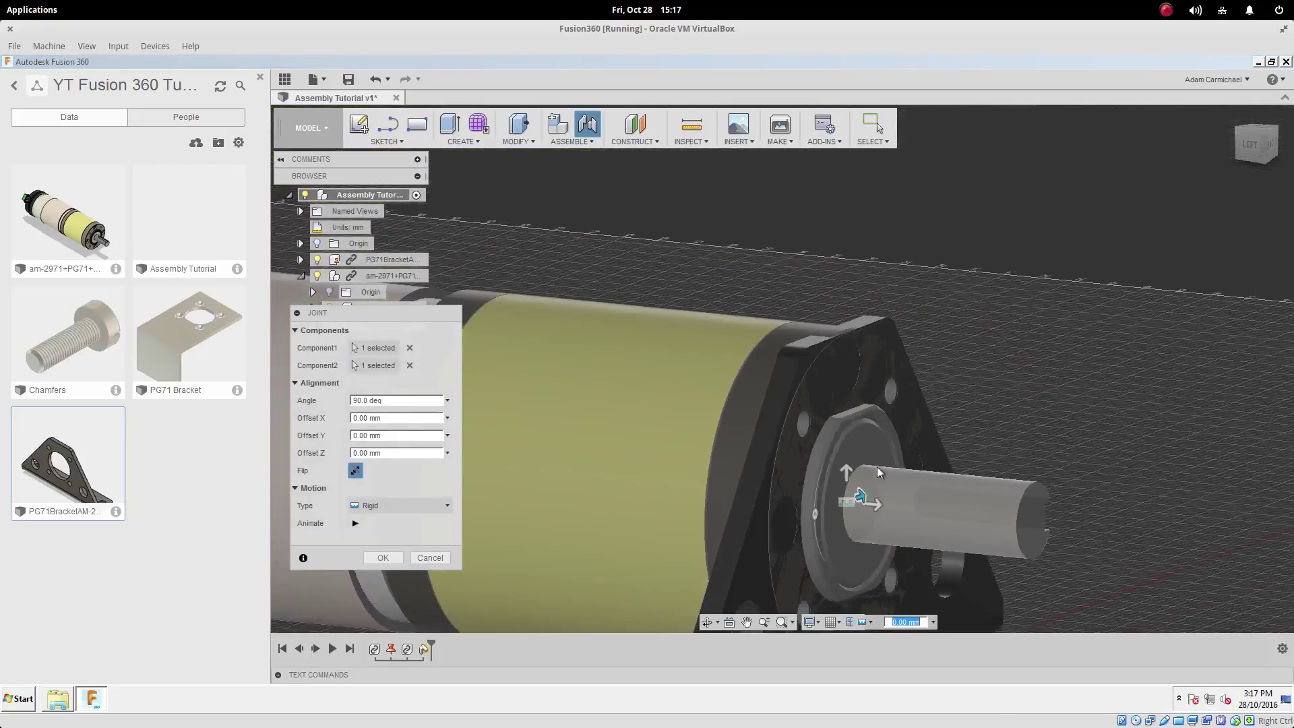
{"action": "left_click", "coordinate": [409, 366]}
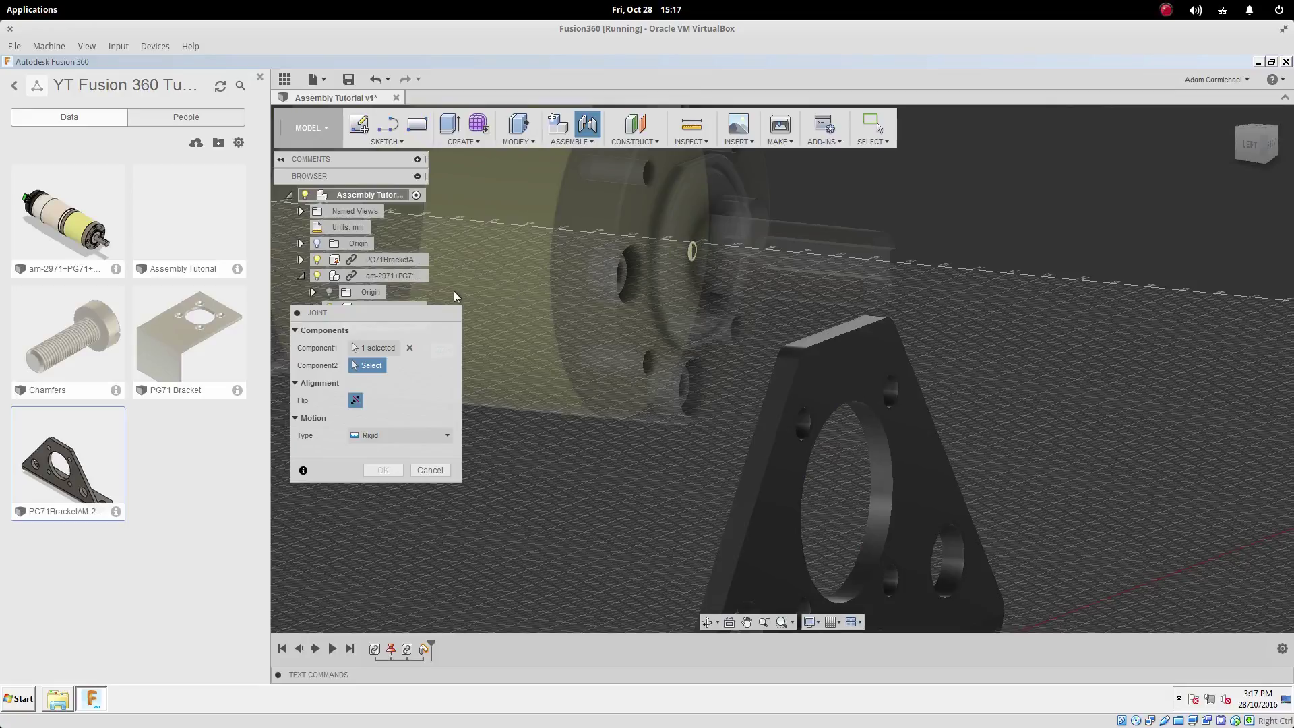
{"action": "left_click", "coordinate": [408, 349]}
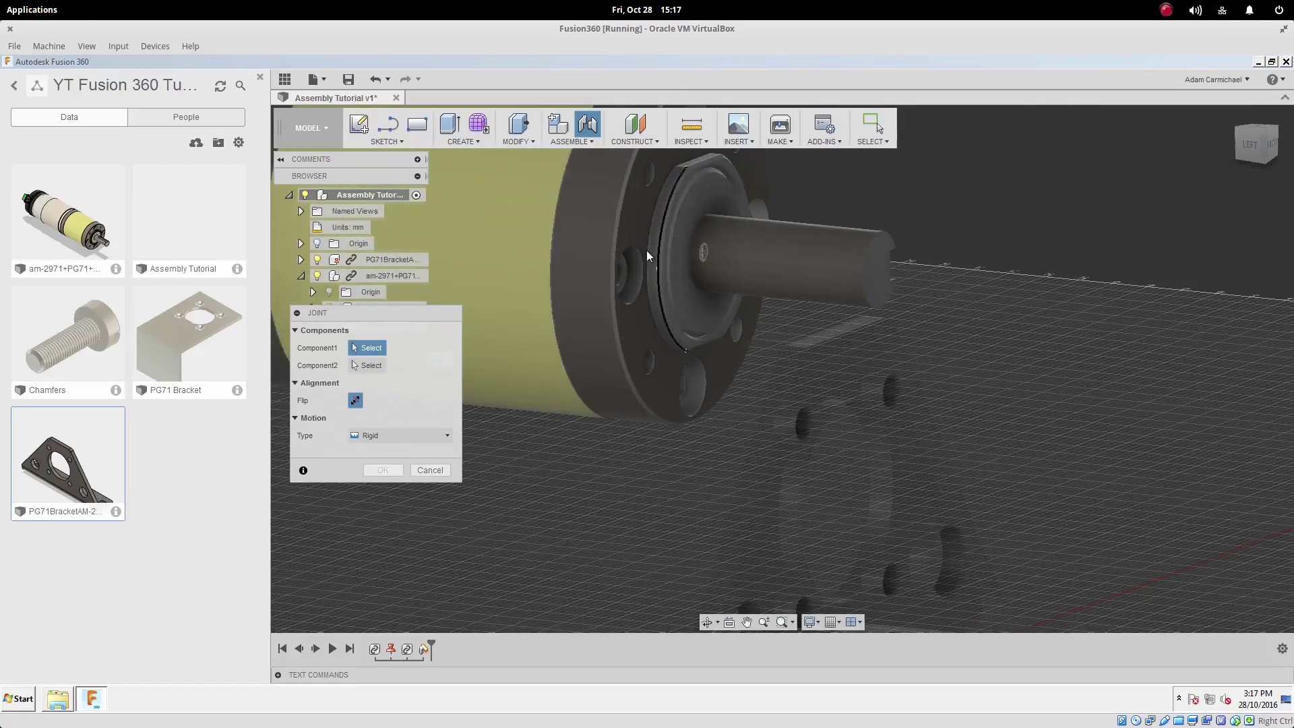
- Joint the base edge of the gearbox's raised boss to the rear edge of the bracket's large centre hole, and inspect the fit
{"action": "scroll", "coordinate": [646, 250], "scroll_direction": "up", "scroll_amount": 3}
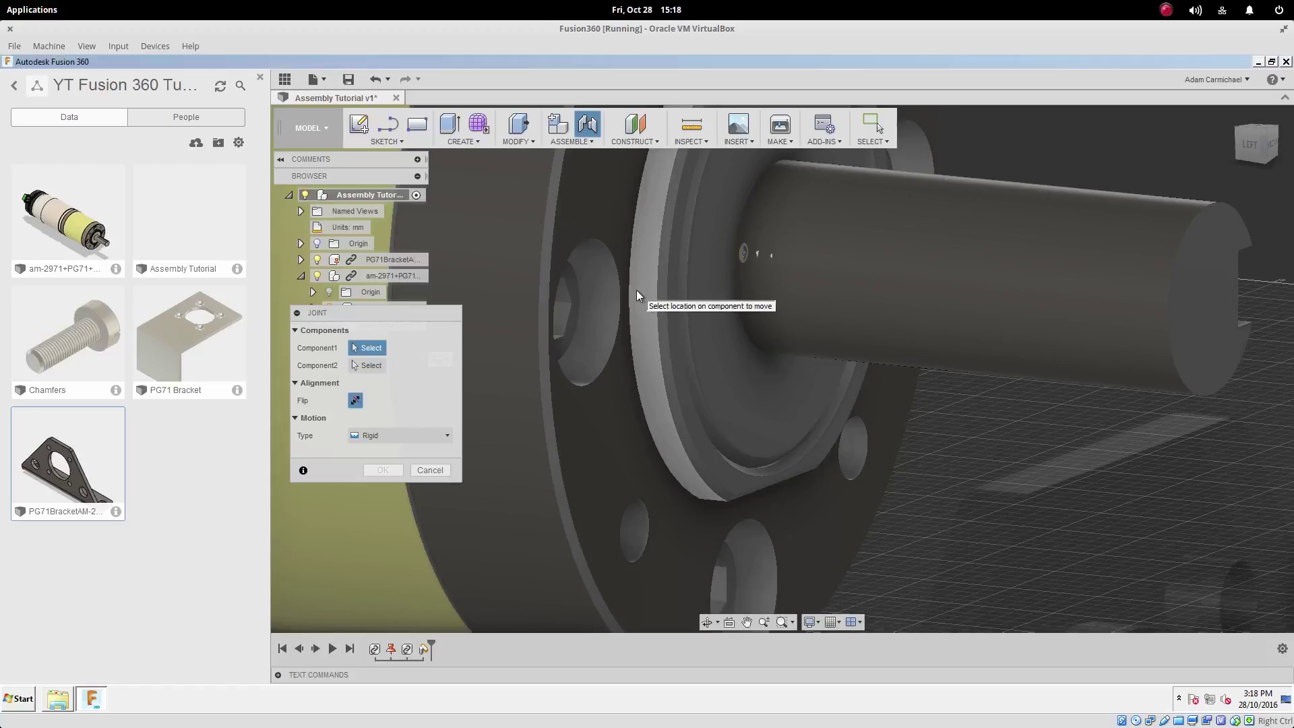
{"action": "left_click", "coordinate": [636, 292]}
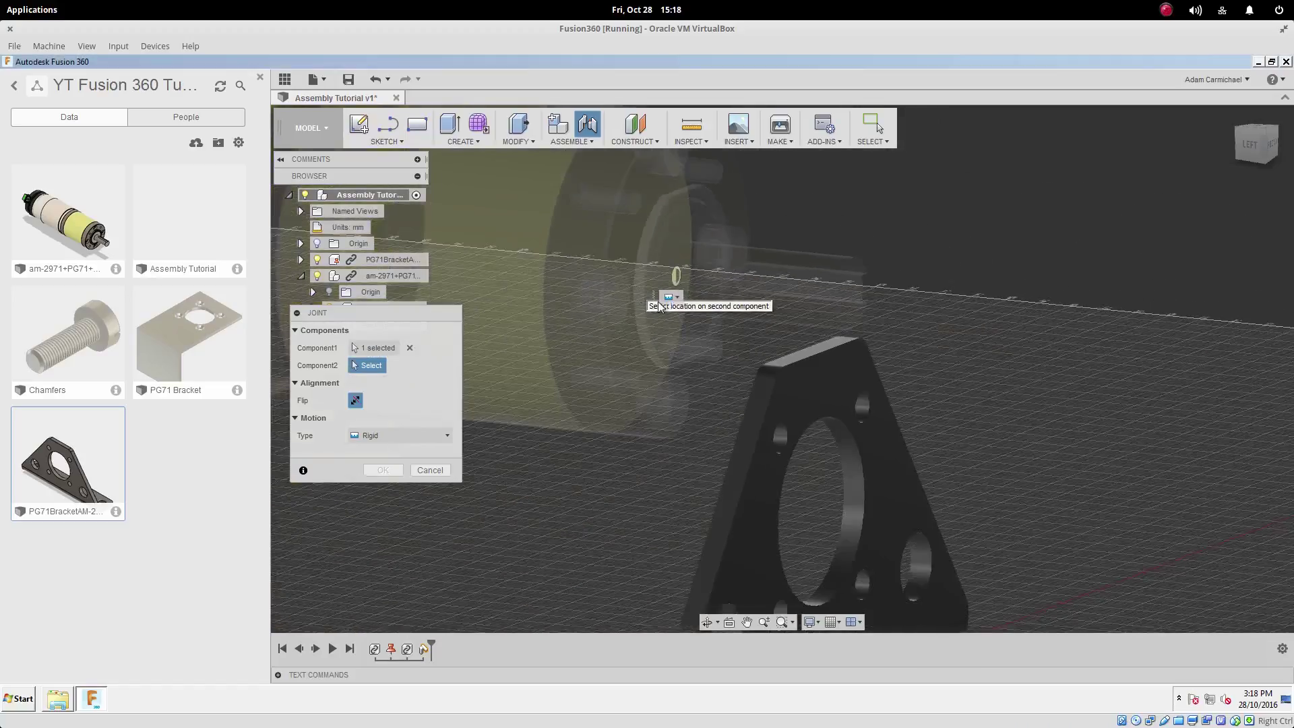
{"action": "scroll", "coordinate": [843, 506], "scroll_direction": "up", "scroll_amount": 5}
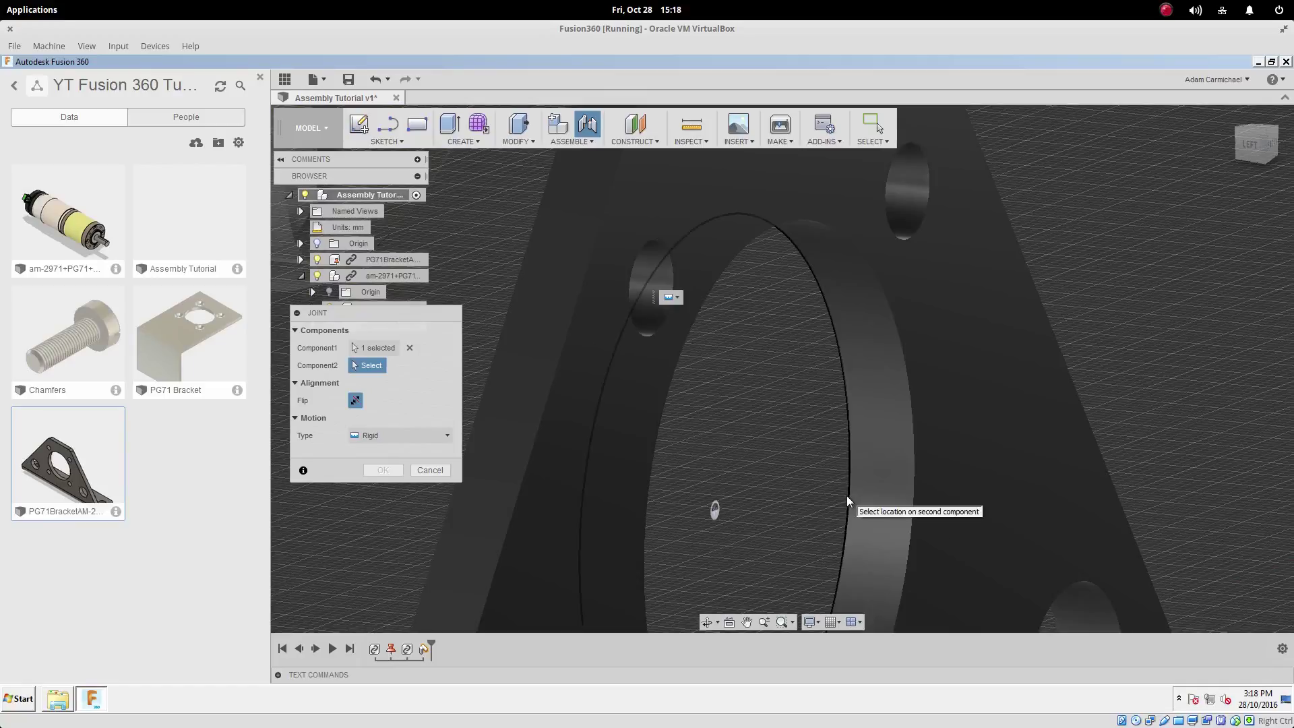
{"action": "left_click", "coordinate": [846, 495]}
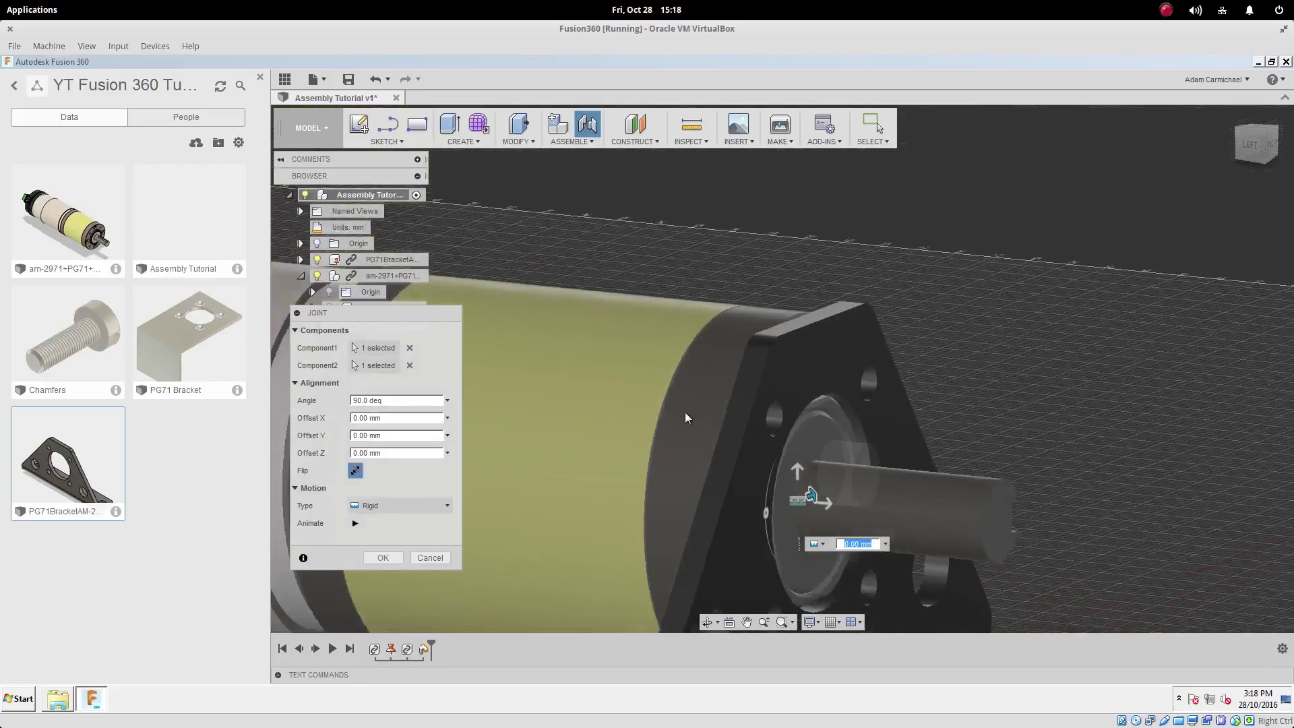
{"action": "middle_click_drag", "start_coordinate": [669, 406], "coordinate": [711, 329], "text": "shift"}
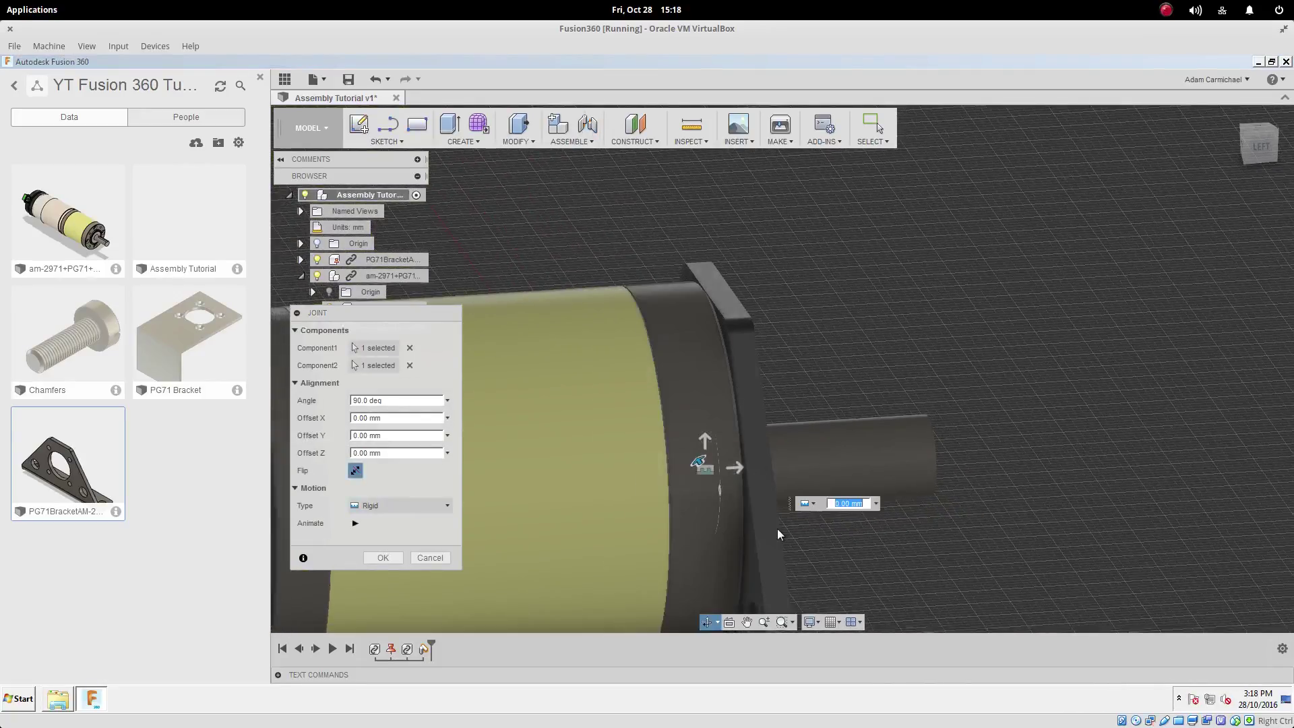
{"action": "scroll", "coordinate": [754, 564], "scroll_direction": "up", "scroll_amount": 6}
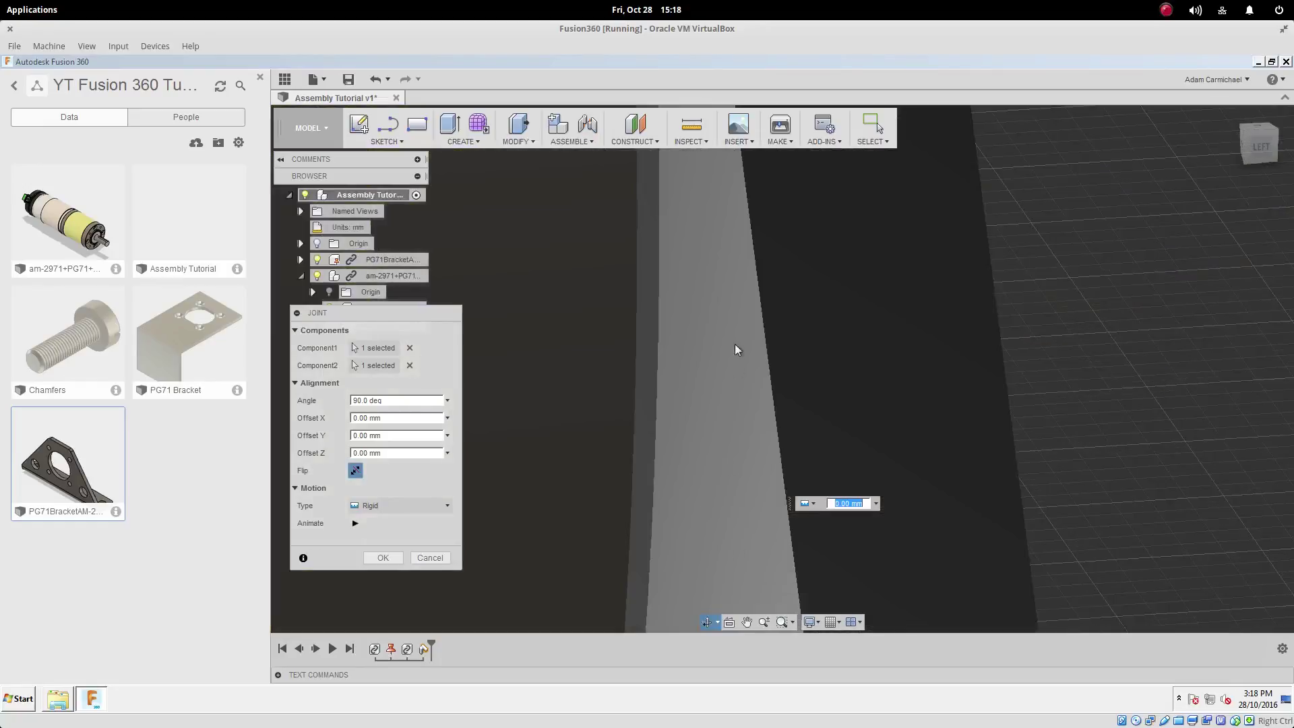
{"action": "scroll", "coordinate": [717, 389], "scroll_direction": "down", "scroll_amount": 5}
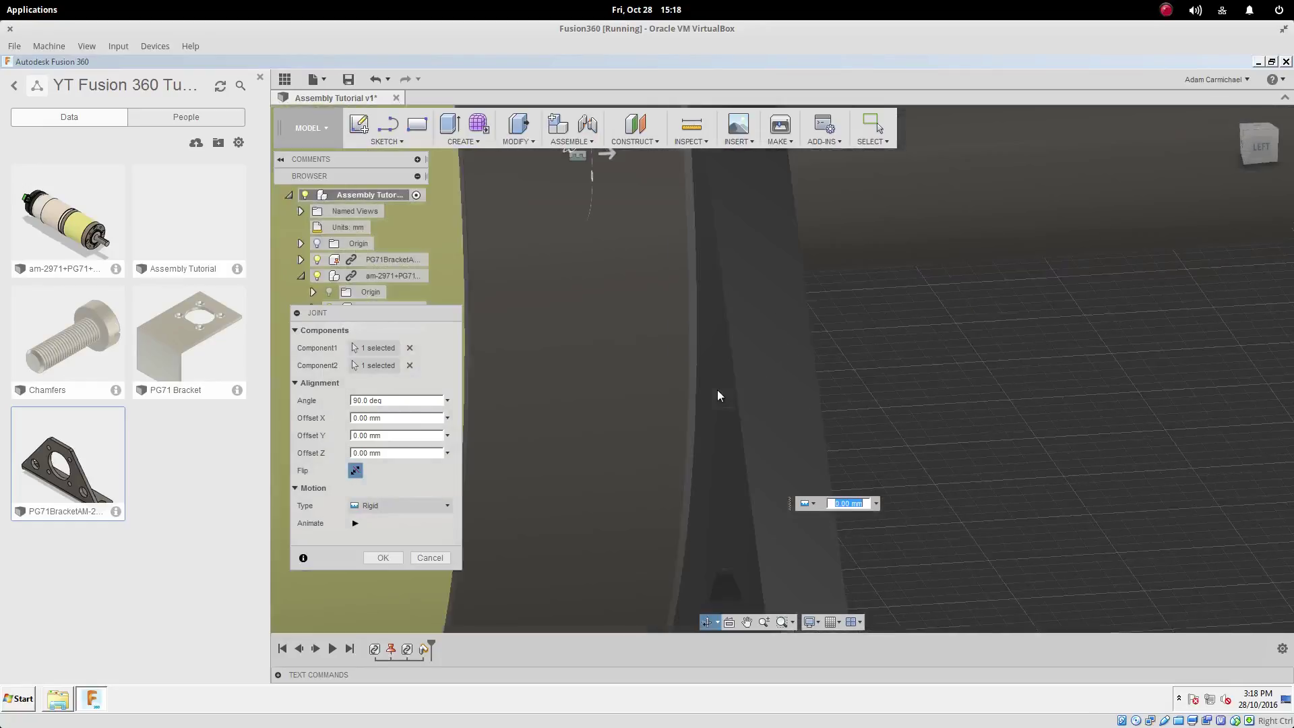
{"action": "middle_click_drag", "start_coordinate": [717, 389], "coordinate": [842, 375], "text": "shift"}
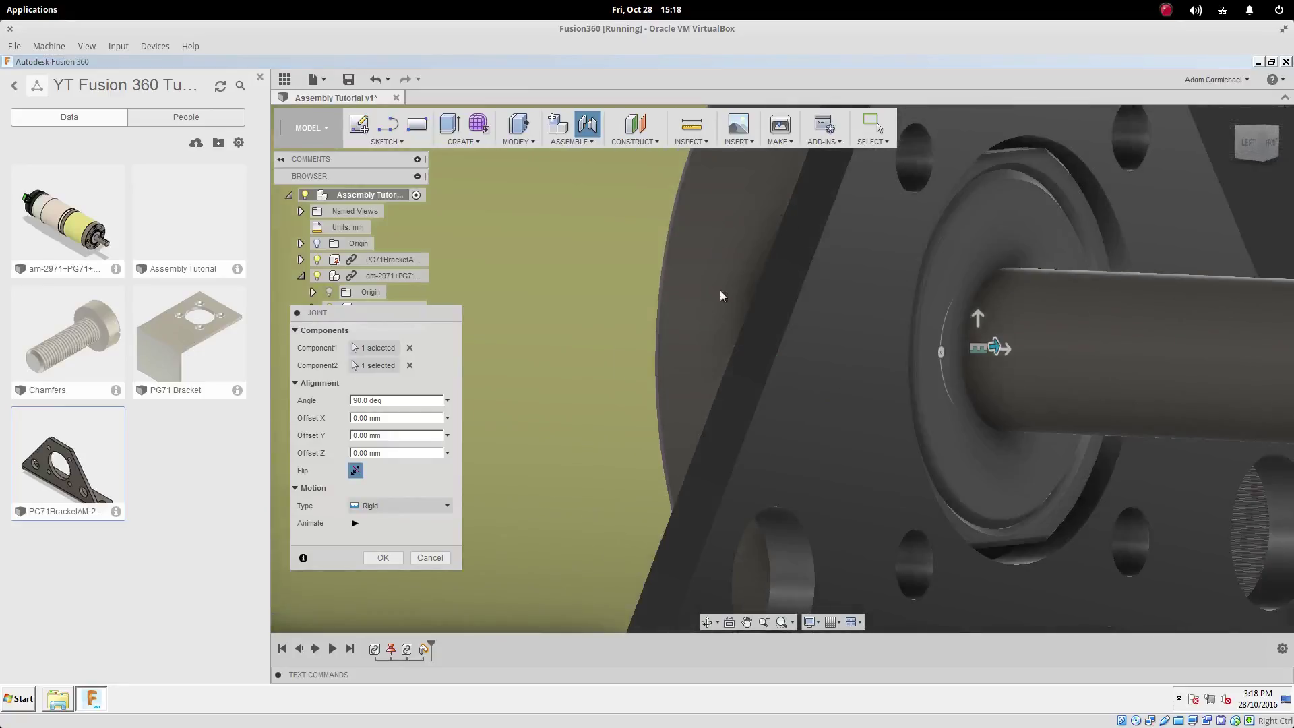
{"action": "scroll", "coordinate": [717, 286], "scroll_direction": "down", "scroll_amount": 3}
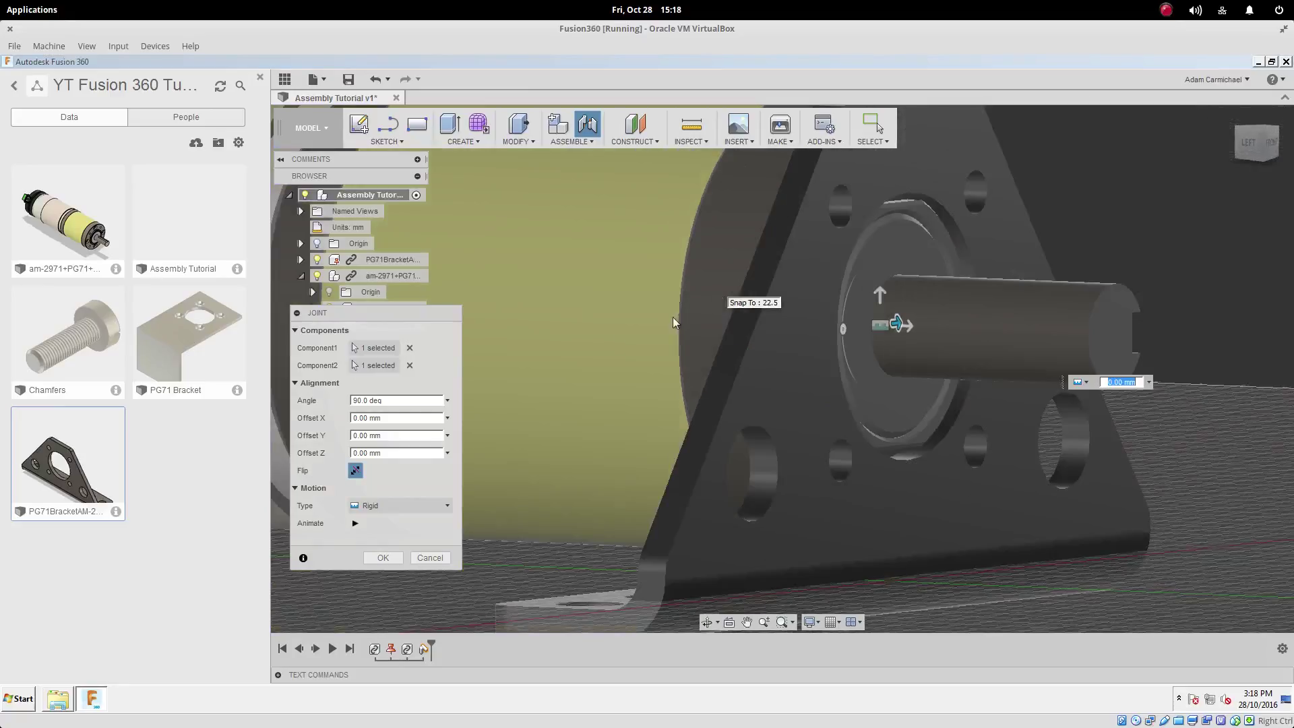
- Preview the joint's motion, keep its type as Rigid, and create the joint between the motor and the bracket
{"action": "left_click", "coordinate": [355, 523]}
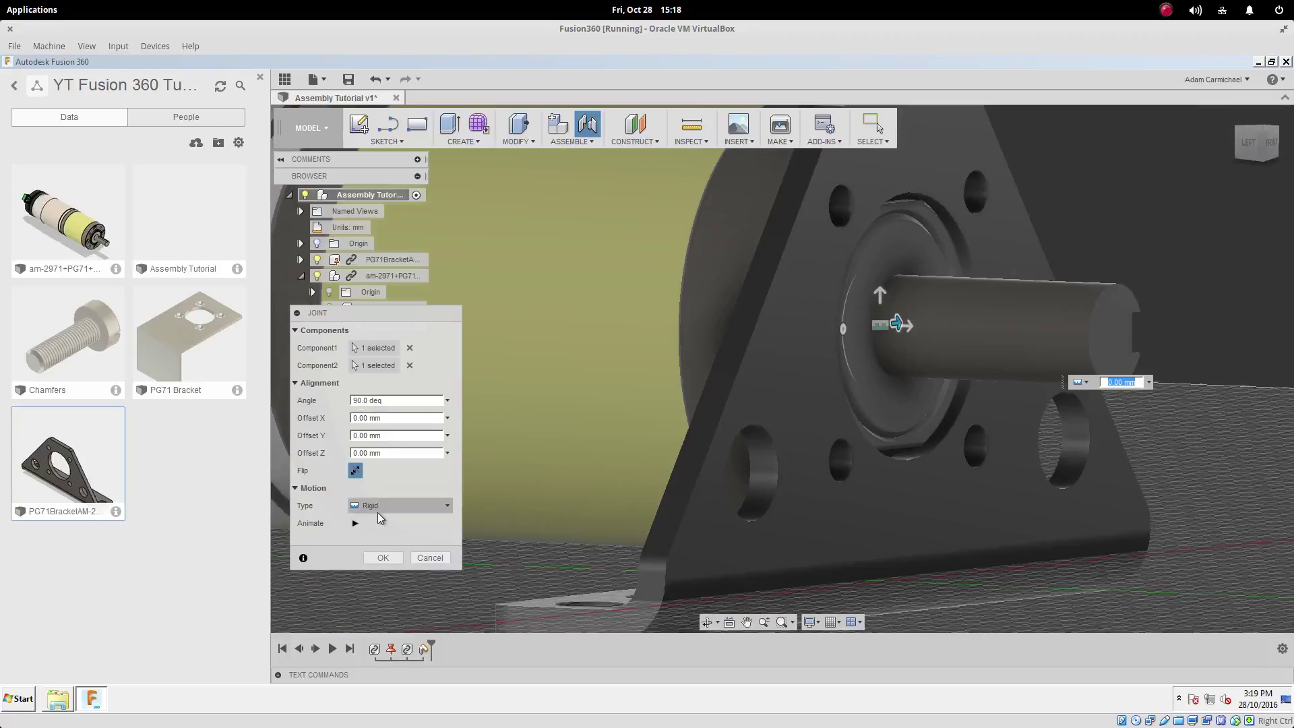
{"action": "left_click", "coordinate": [381, 506]}
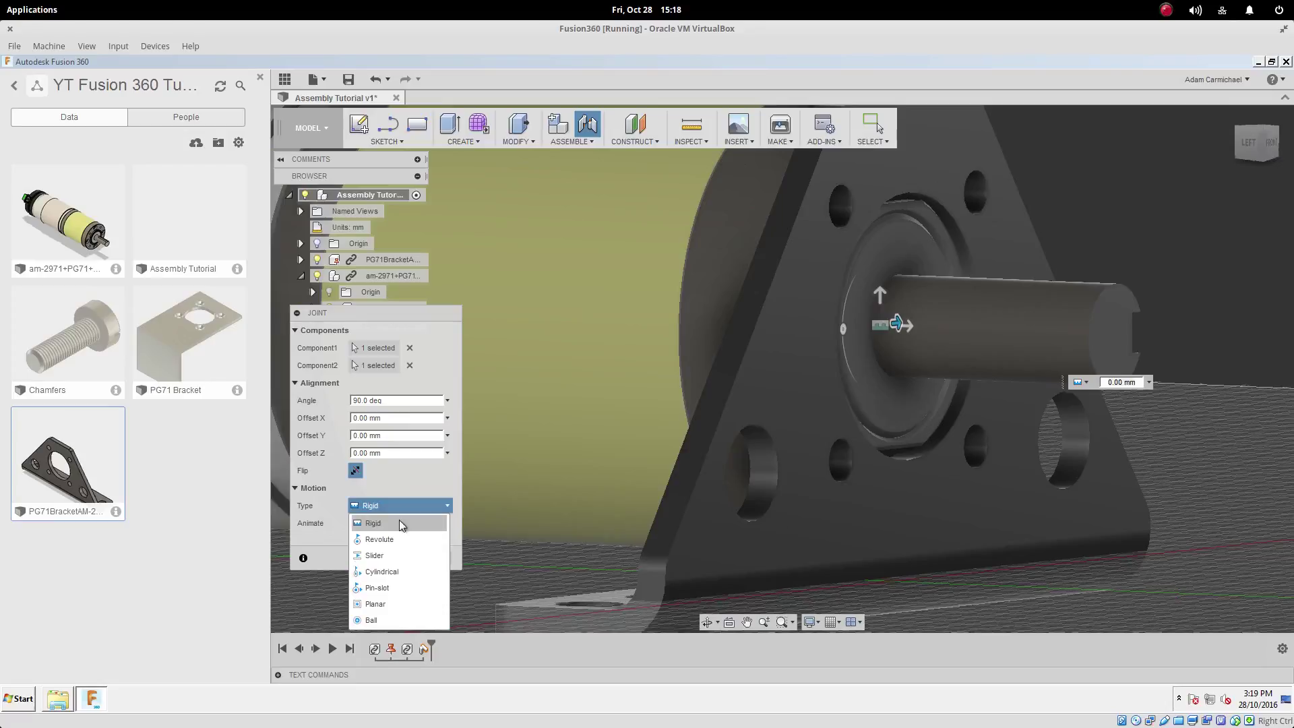
{"action": "left_click", "coordinate": [400, 521]}
{"action": "left_click", "coordinate": [389, 559]}
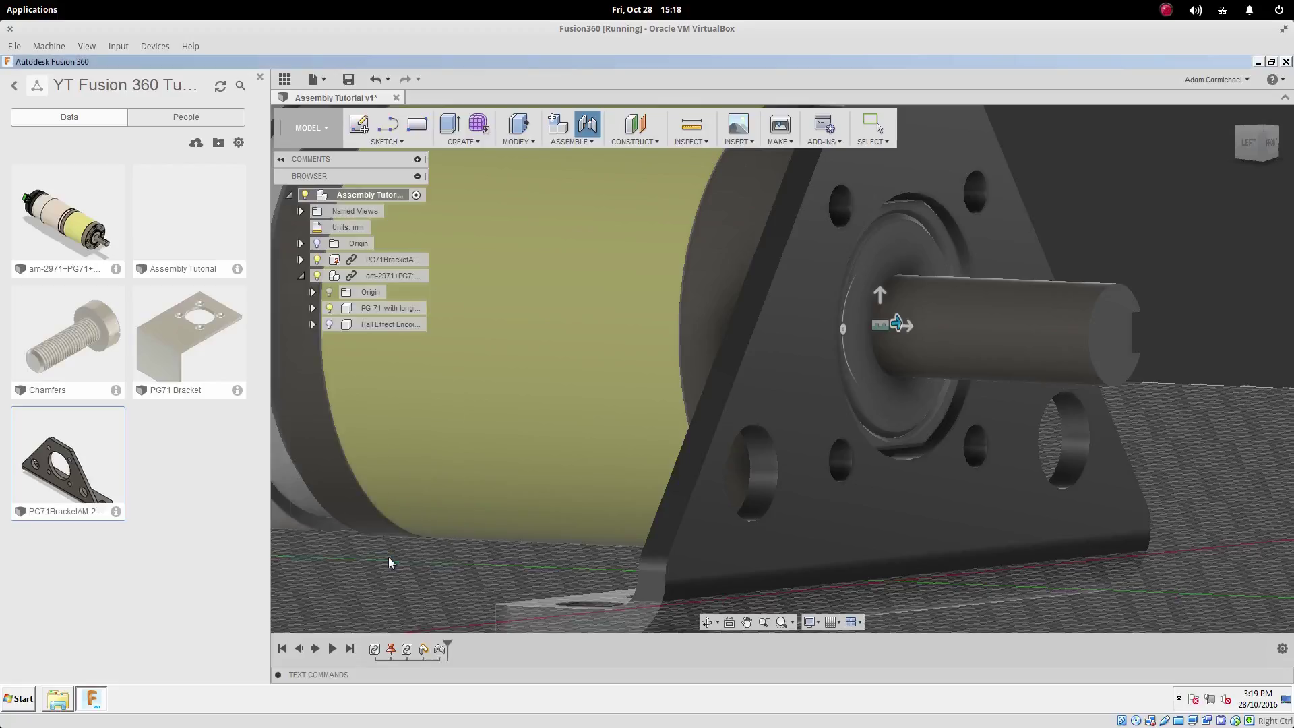
- Try to add a second rigid joint between one of the gearbox's small mounting holes and the matching bracket hole
{"action": "scroll", "coordinate": [686, 395], "scroll_direction": "down", "scroll_amount": 3}
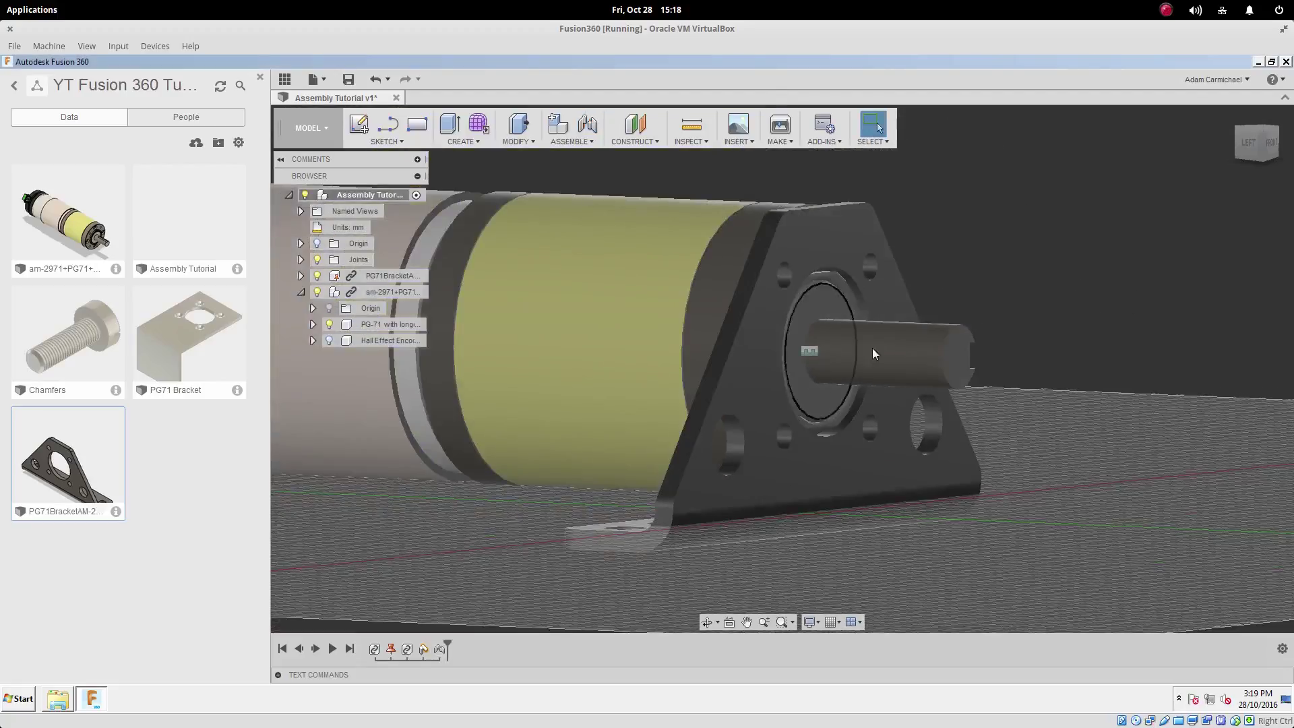
{"action": "middle_click_drag", "start_coordinate": [870, 344], "coordinate": [924, 320], "text": "shift"}
{"action": "scroll", "coordinate": [1004, 266], "scroll_direction": "up", "scroll_amount": 5}
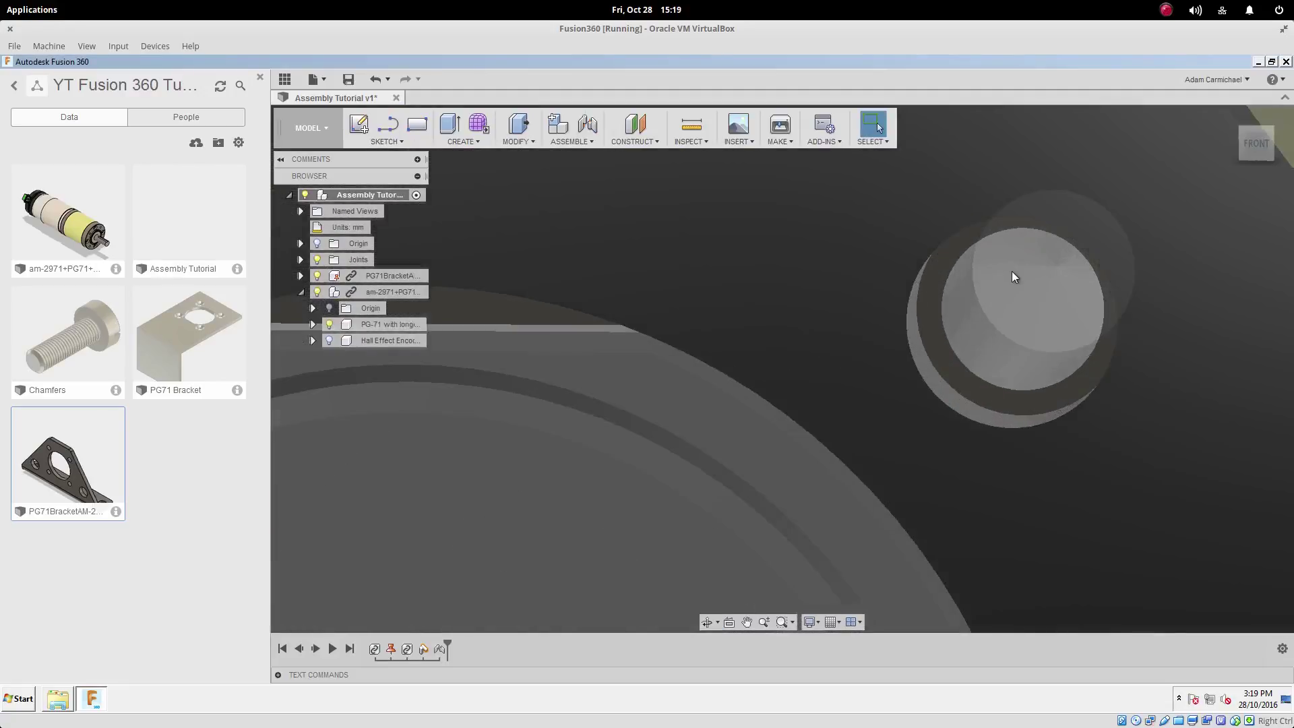
{"action": "left_click", "coordinate": [1013, 272]}
{"action": "scroll", "coordinate": [1015, 277], "scroll_direction": "down", "scroll_amount": 4}
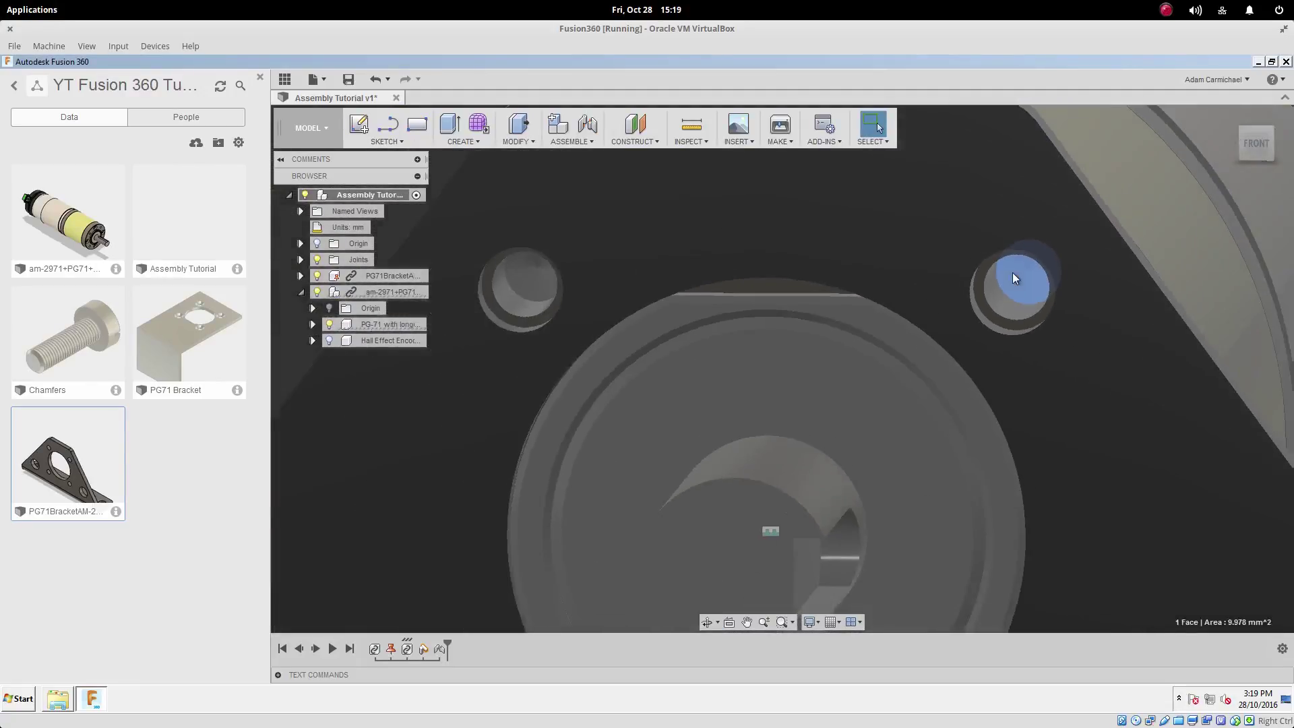
{"action": "key", "text": "j"}
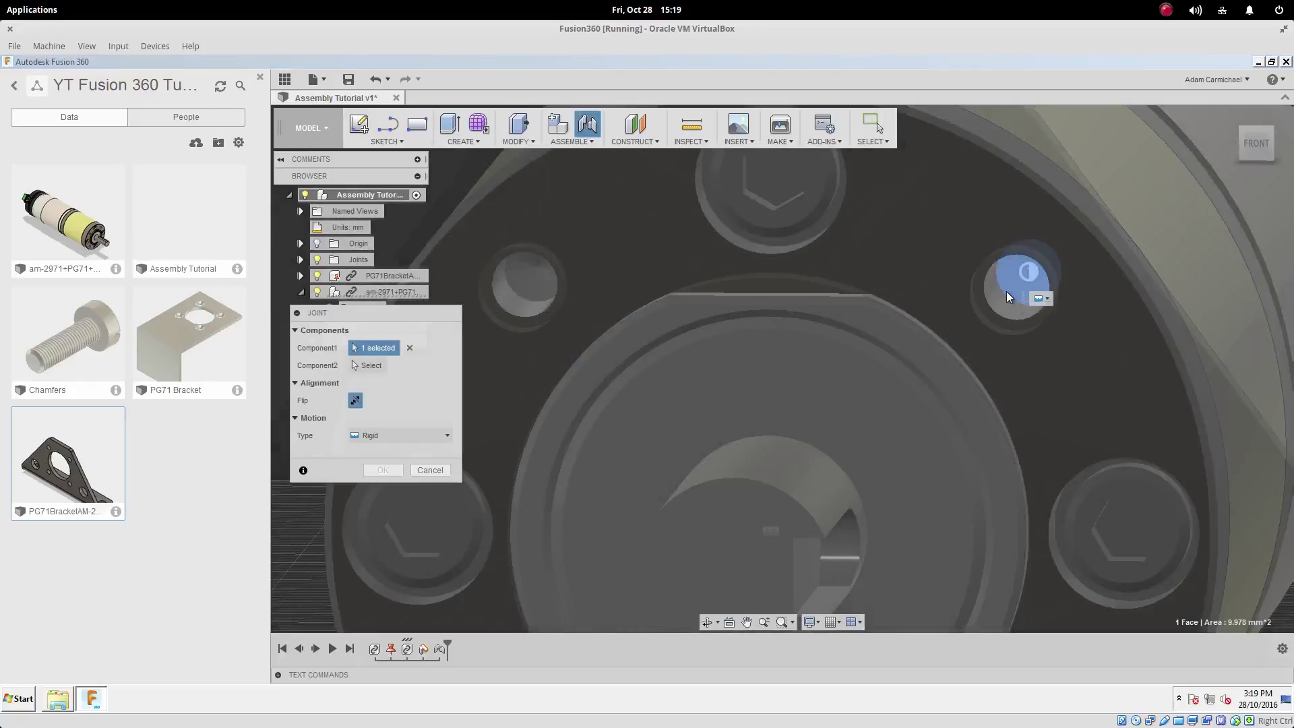
{"action": "left_click", "coordinate": [1007, 291]}
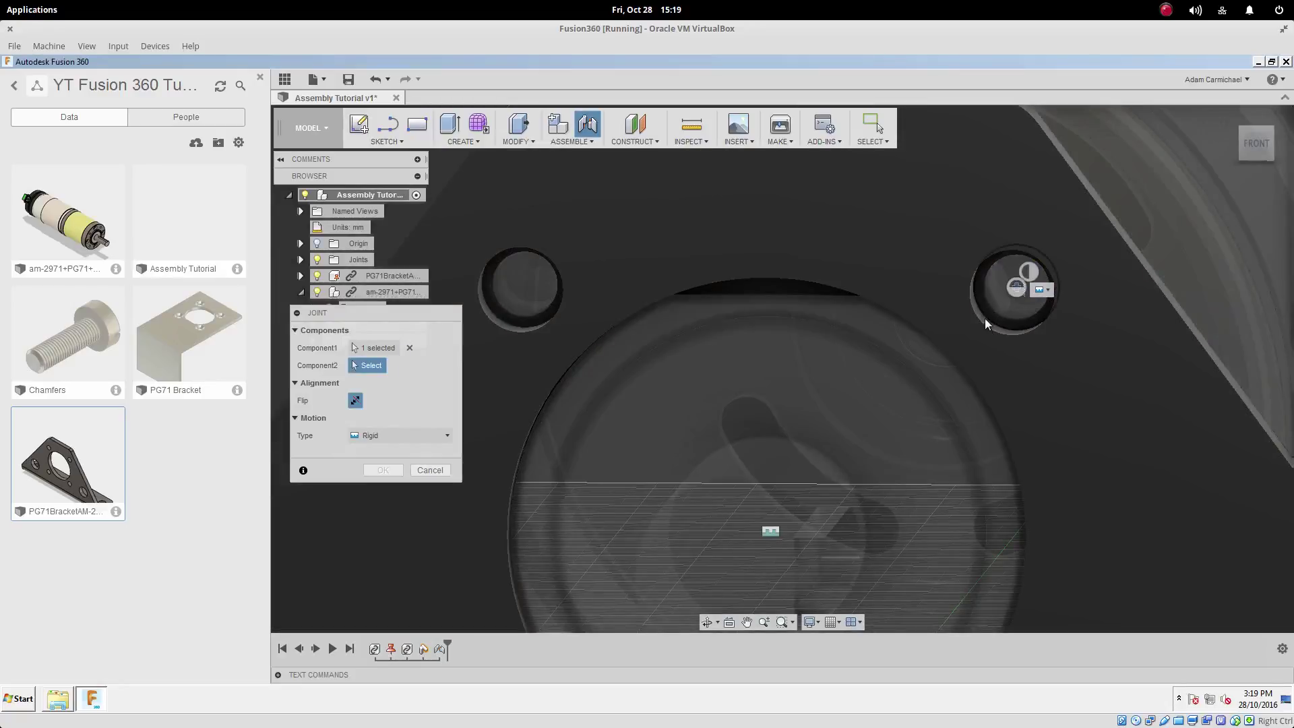
{"action": "left_click", "coordinate": [985, 314]}
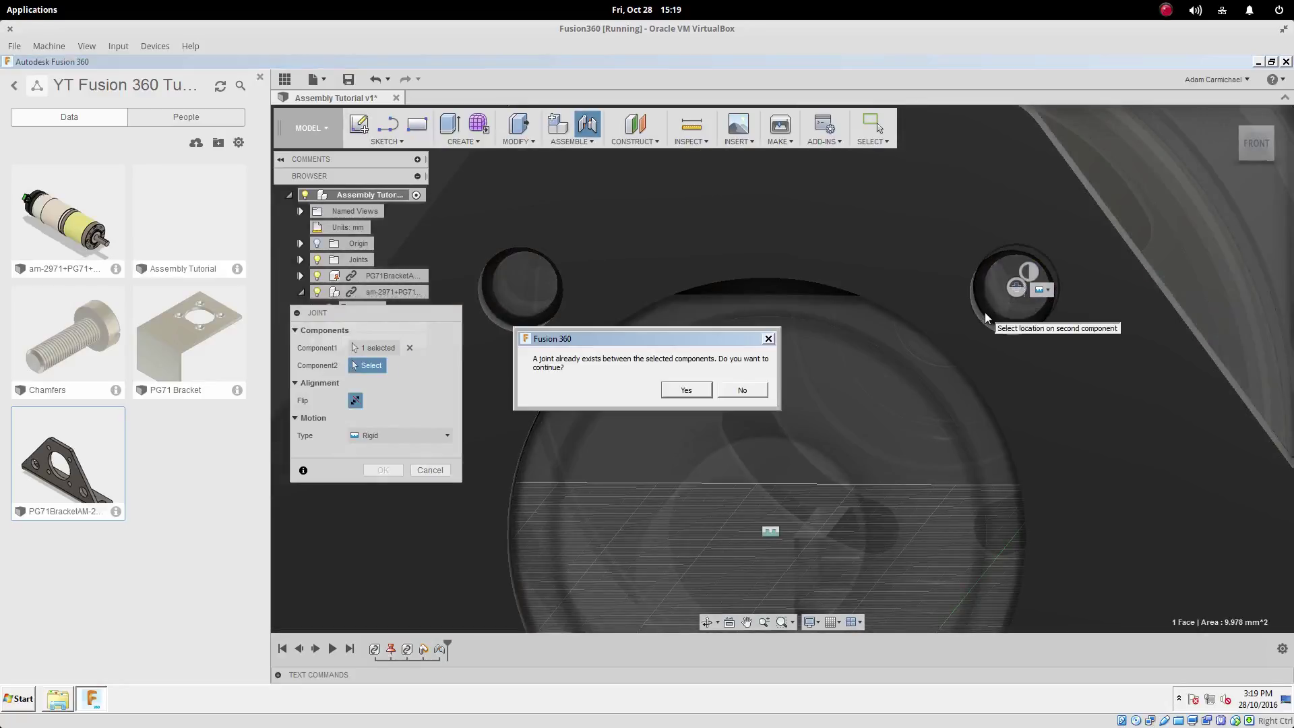
{"action": "left_click", "coordinate": [740, 391]}
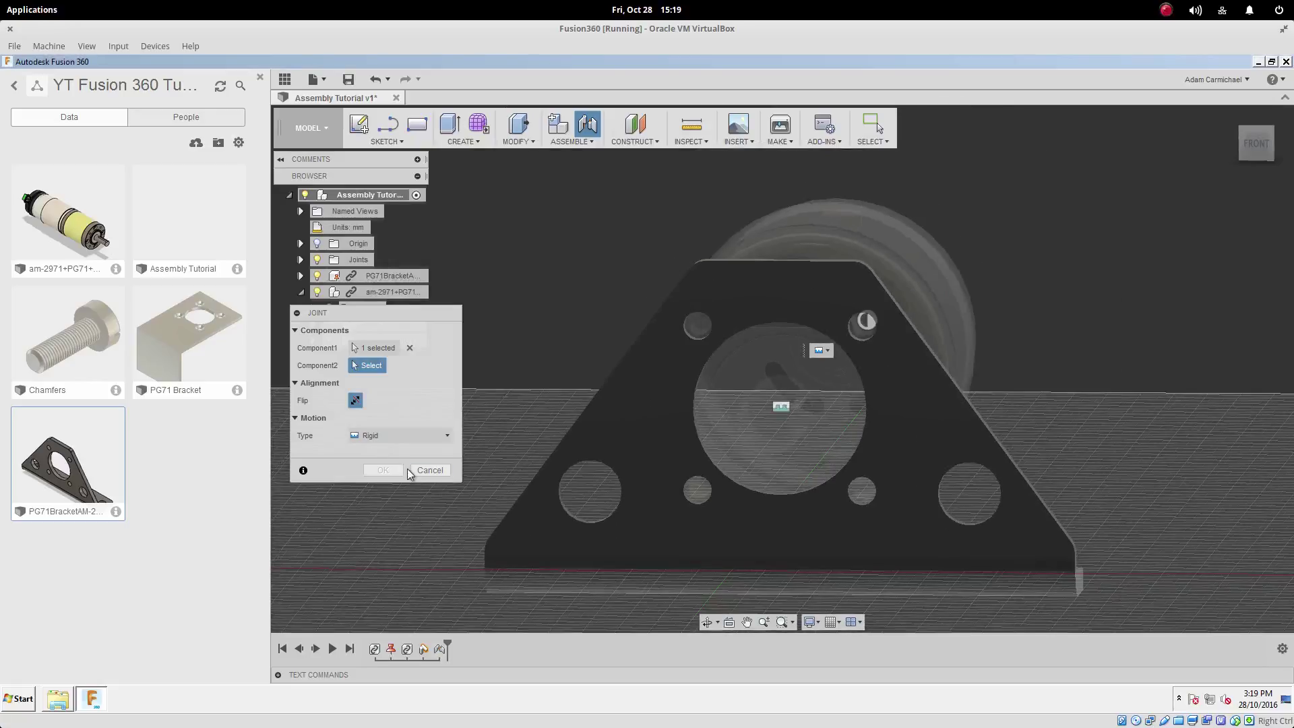
{"action": "left_click", "coordinate": [411, 472]}
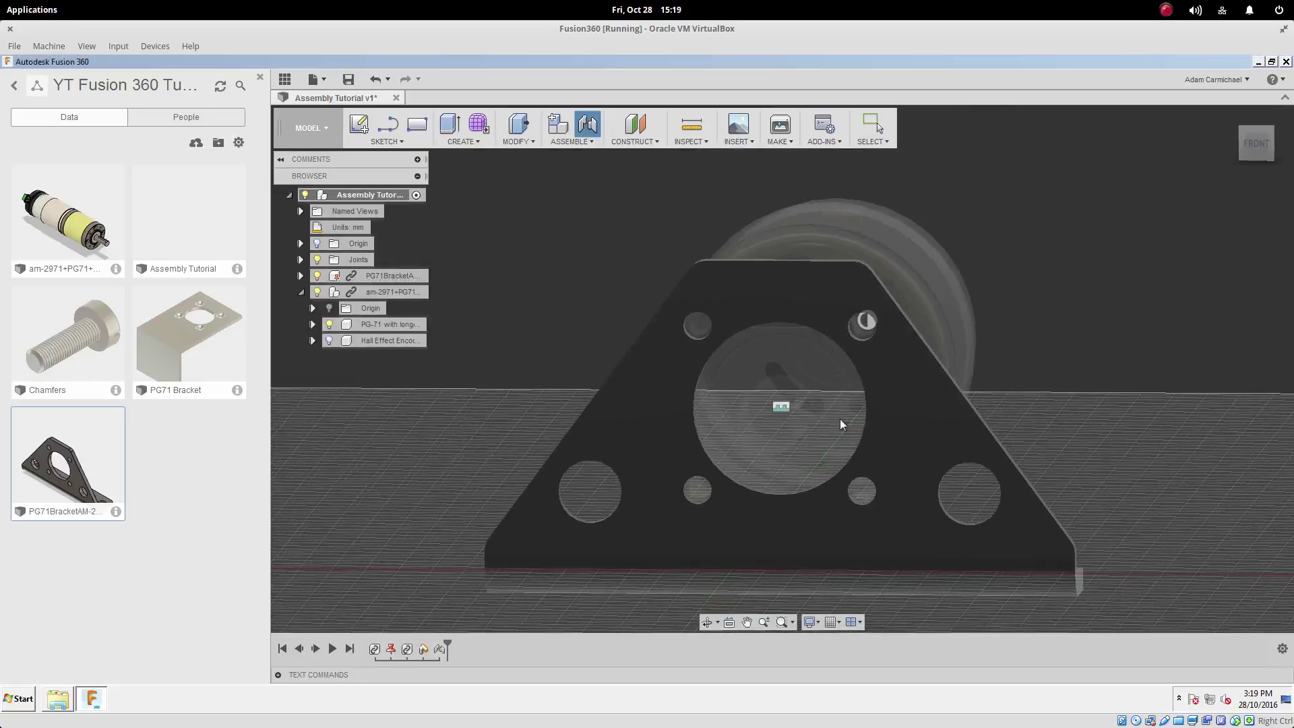
- Show the hidden Hall Effect Encoder again and move it just behind the motor's rear end
{"action": "middle_click_drag", "start_coordinate": [839, 418], "coordinate": [867, 405], "text": "shift"}
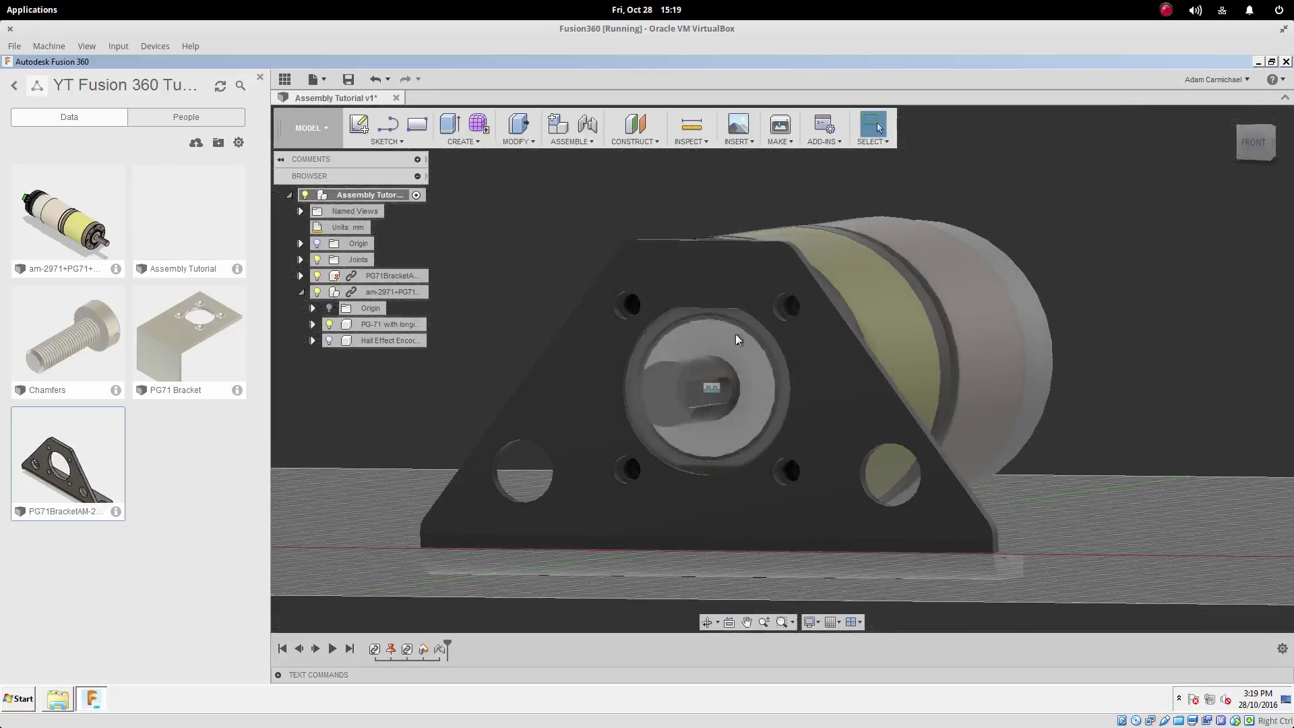
{"action": "mouse_move", "coordinate": [684, 355]}
{"action": "middle_mouse_down", "text": "shift"}
{"action": "mouse_move", "coordinate": [647, 355]}
{"action": "mouse_move", "coordinate": [691, 355]}
{"action": "middle_mouse_up", "text": "shift"}
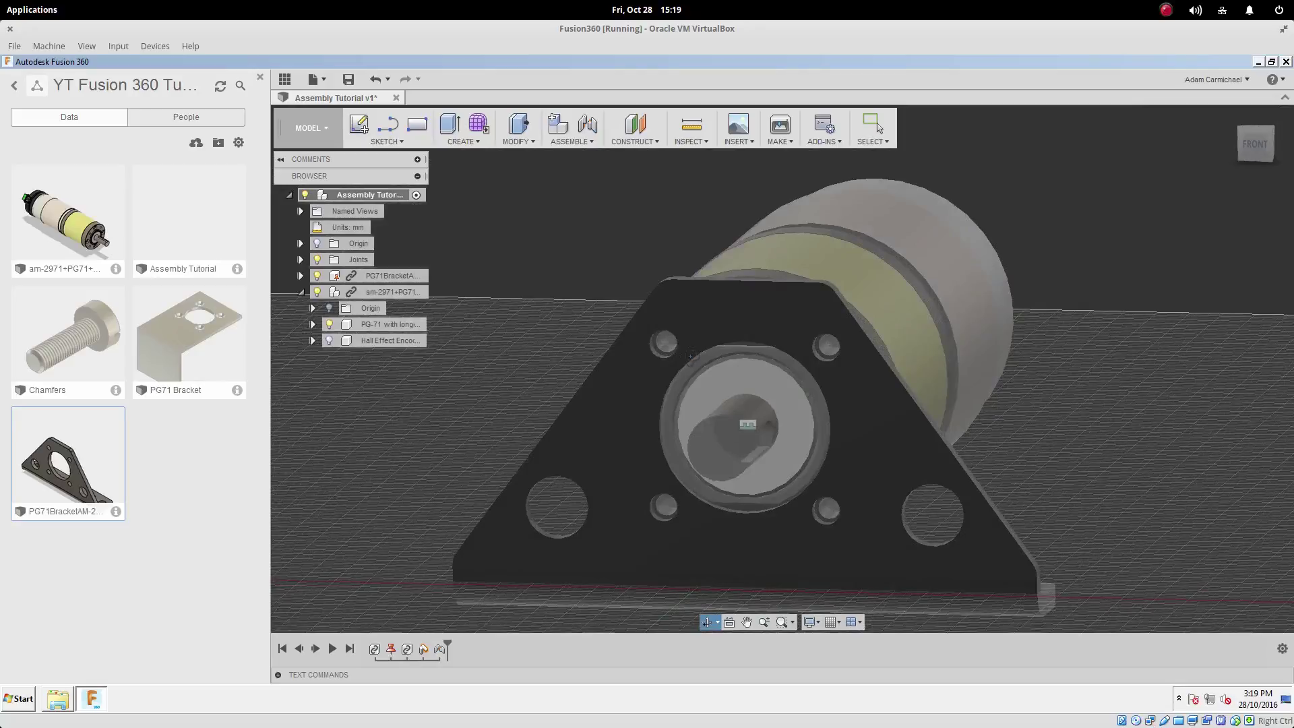
{"action": "key", "text": "Escape"}
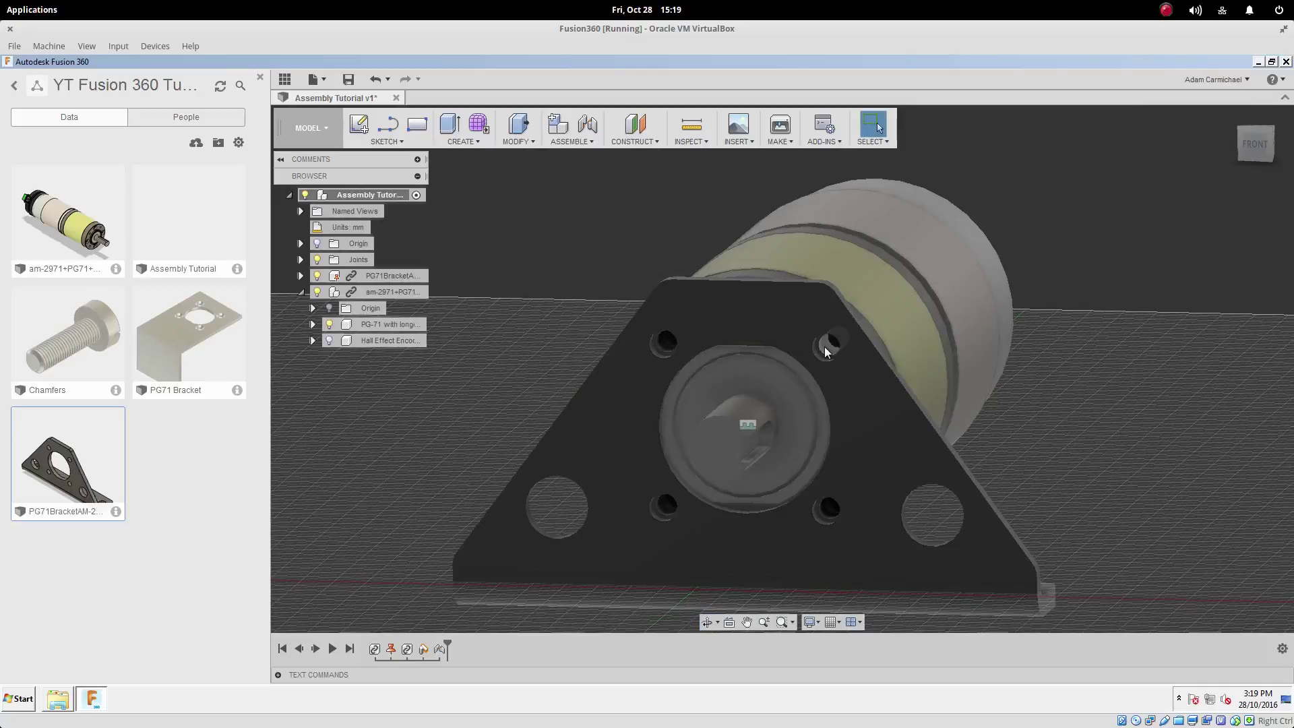
{"action": "left_click", "coordinate": [1255, 143]}
{"action": "left_click", "coordinate": [1231, 116]}
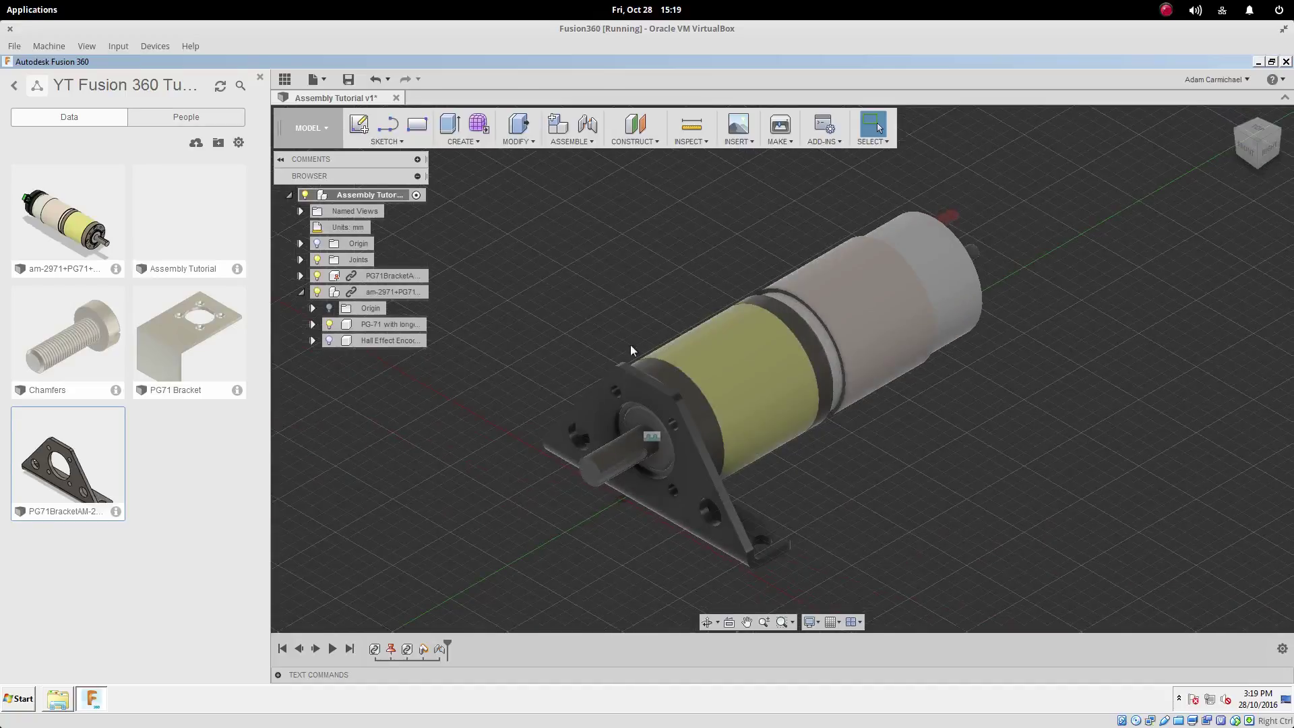
{"action": "left_click", "coordinate": [330, 340]}
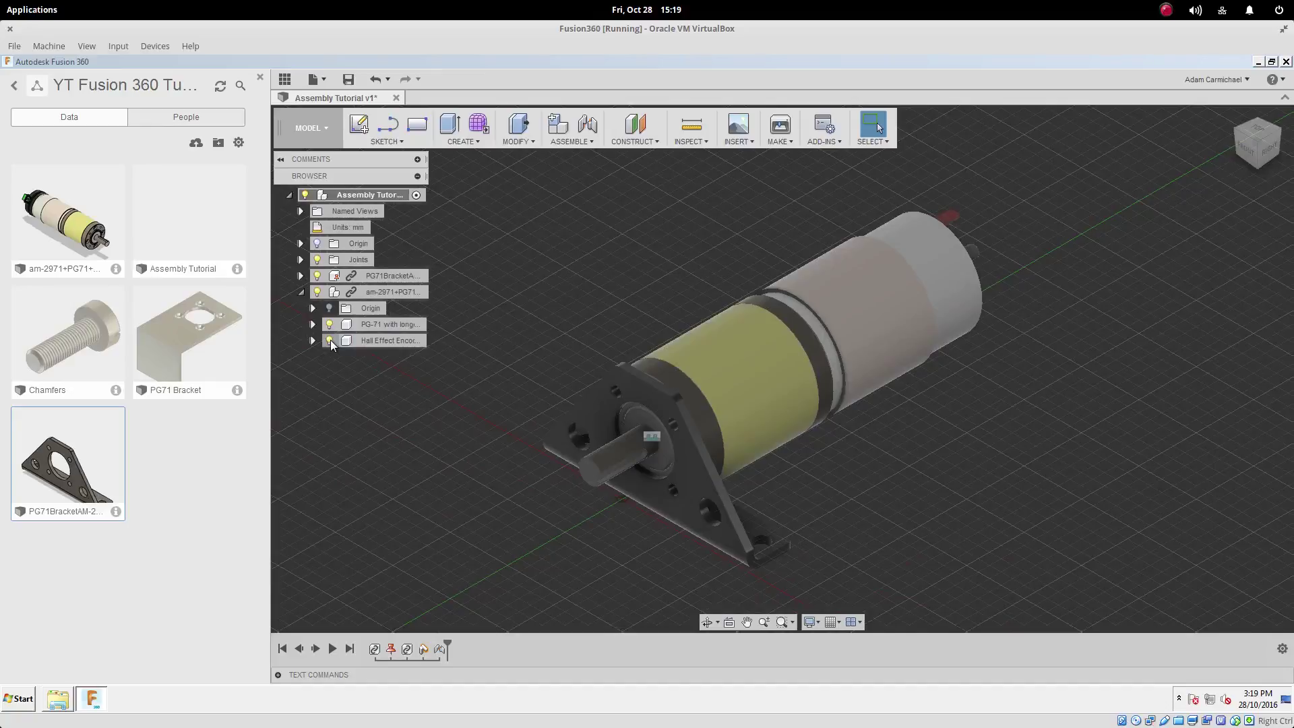
{"action": "scroll", "coordinate": [633, 308], "scroll_direction": "down", "scroll_amount": 5}
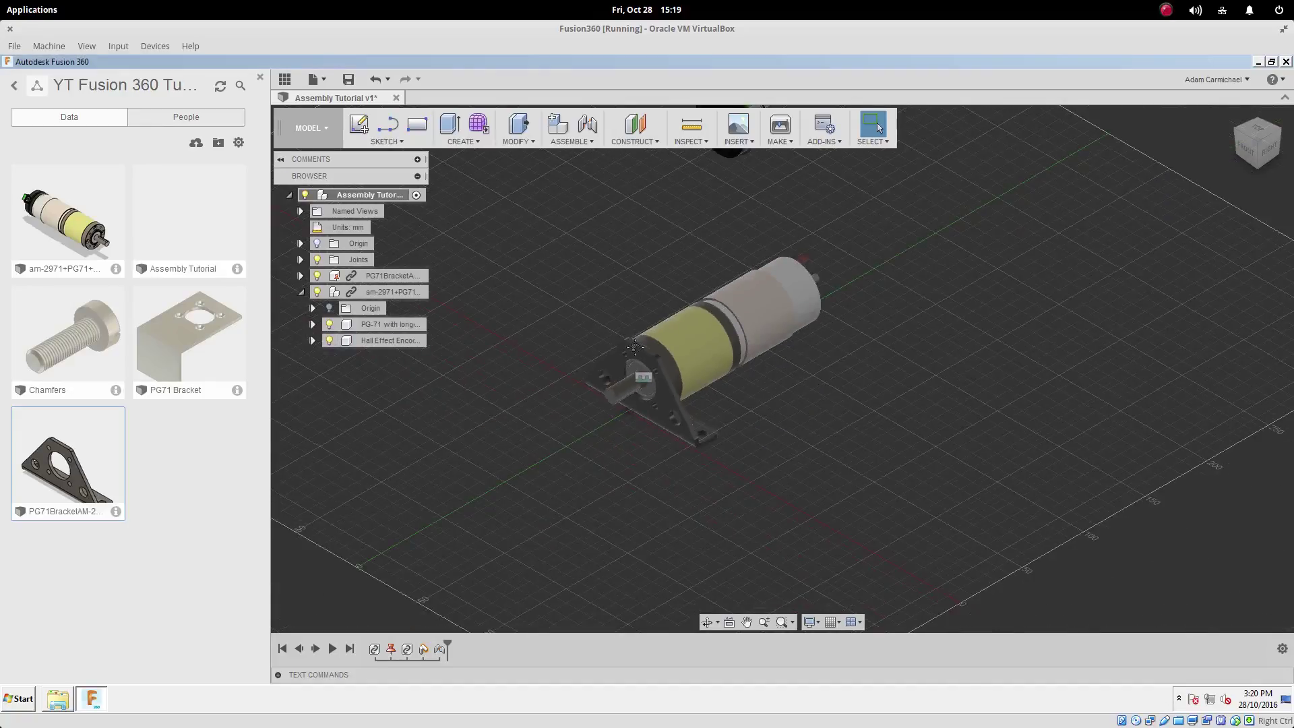
{"action": "middle_click_drag", "start_coordinate": [634, 309], "coordinate": [624, 269]}
{"action": "left_click_drag", "start_coordinate": [668, 229], "coordinate": [799, 360]}
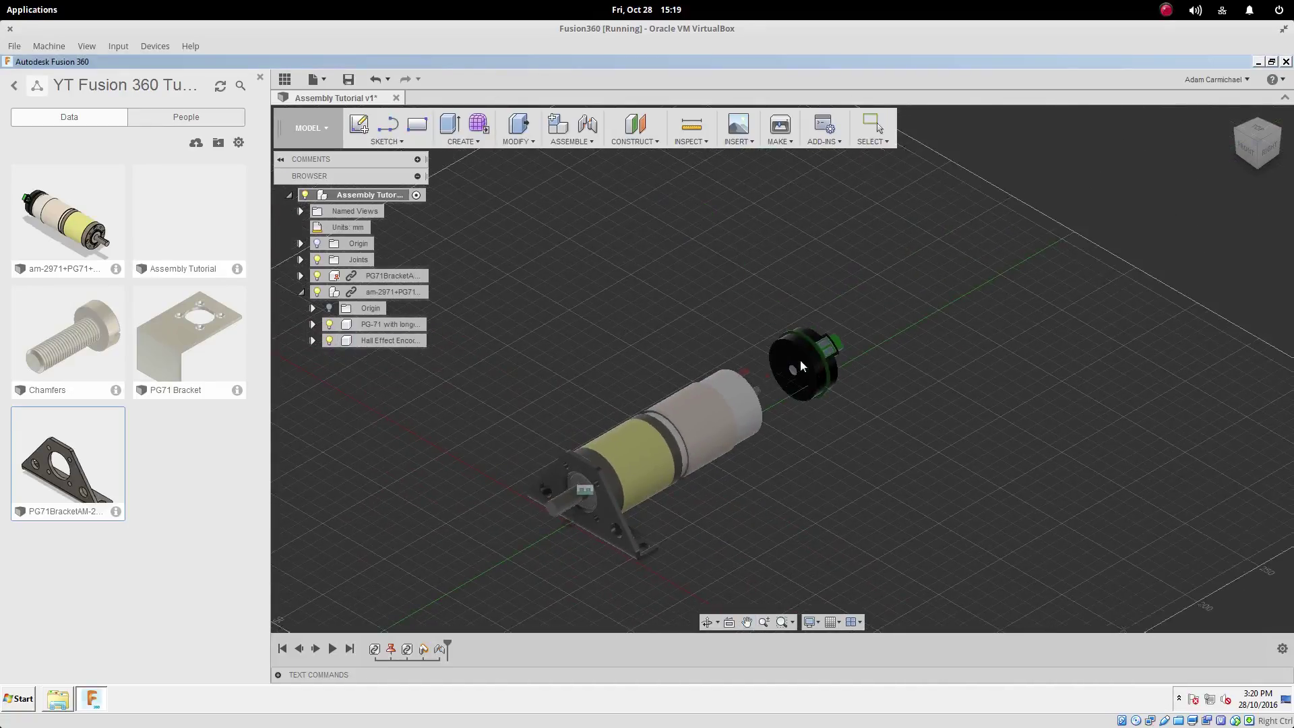
- Examine the motor's rear face and shaft and the encoder's mounting face and centre hole for suitable joint locations
{"action": "middle_click_drag", "start_coordinate": [820, 430], "coordinate": [723, 446], "text": "shift"}
{"action": "scroll", "coordinate": [750, 459], "scroll_direction": "up", "scroll_amount": 5}
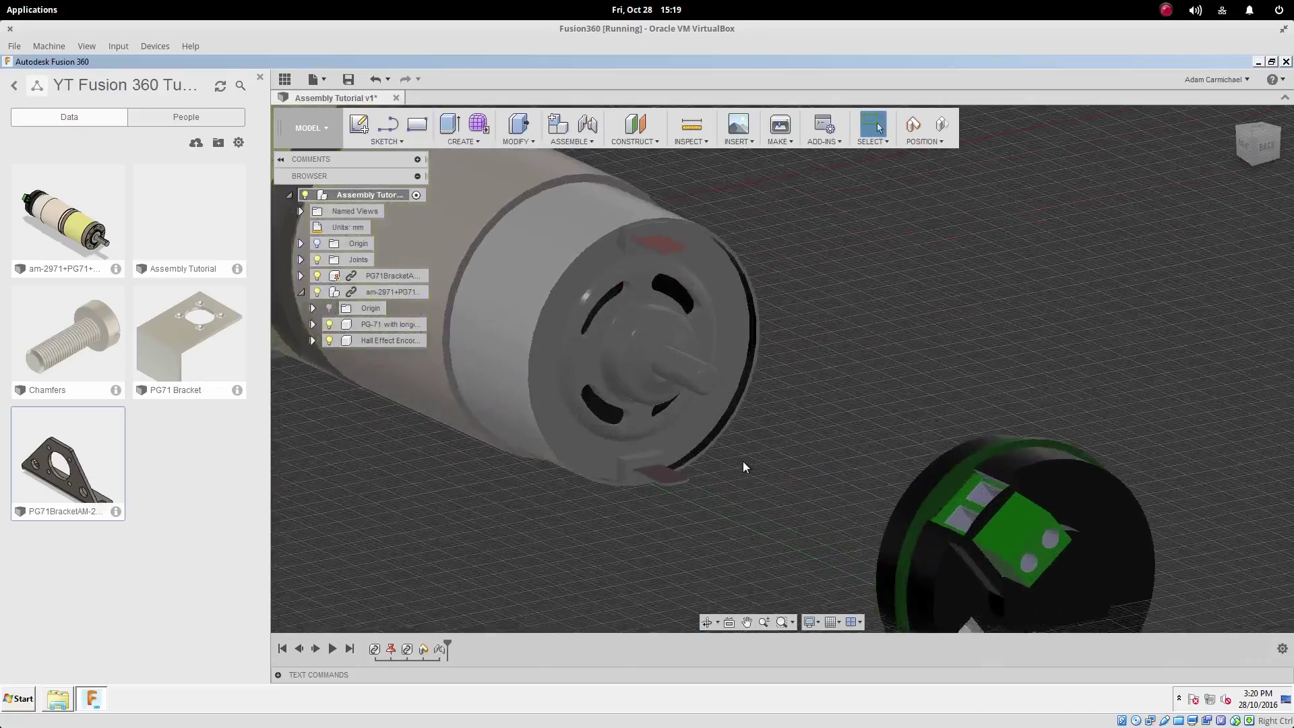
{"action": "scroll", "coordinate": [766, 454], "scroll_direction": "down", "scroll_amount": 3}
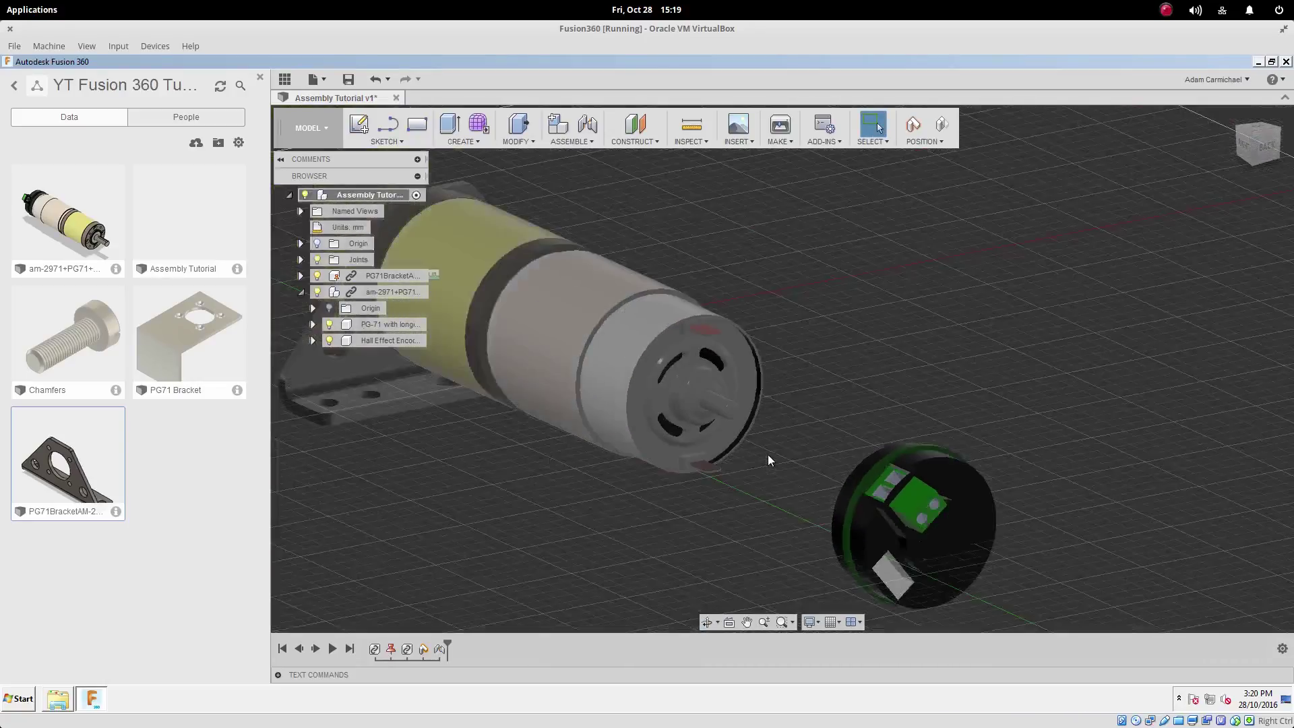
{"action": "middle_click_drag", "start_coordinate": [790, 500], "coordinate": [944, 377], "text": "shift"}
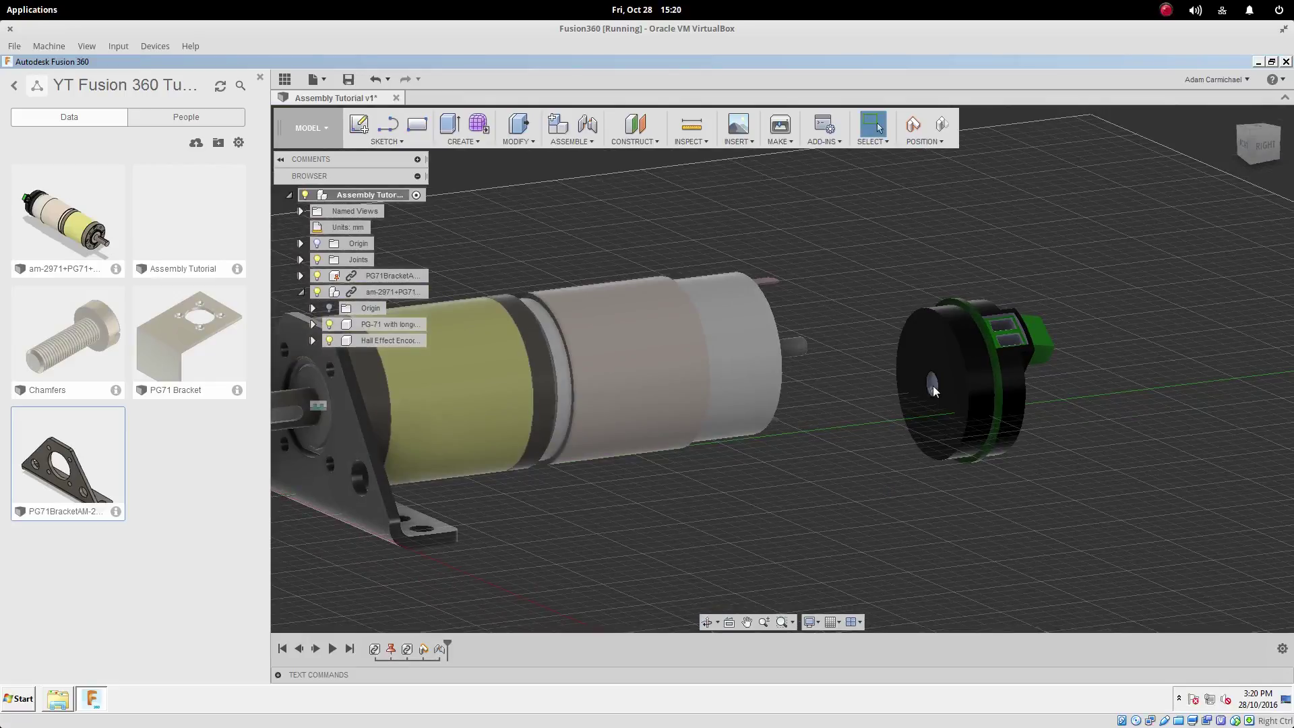
{"action": "scroll", "coordinate": [965, 385], "scroll_direction": "up", "scroll_amount": 3}
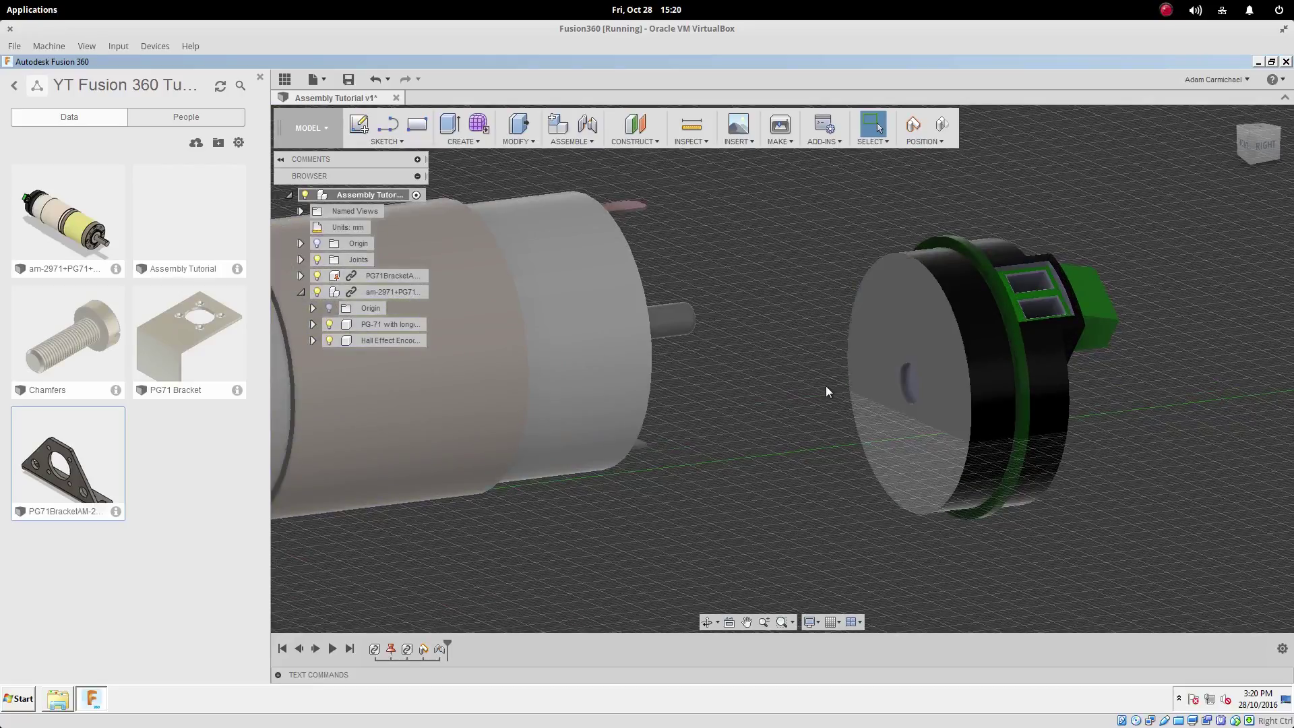
{"action": "middle_click_drag", "start_coordinate": [826, 386], "coordinate": [868, 322], "text": "shift"}
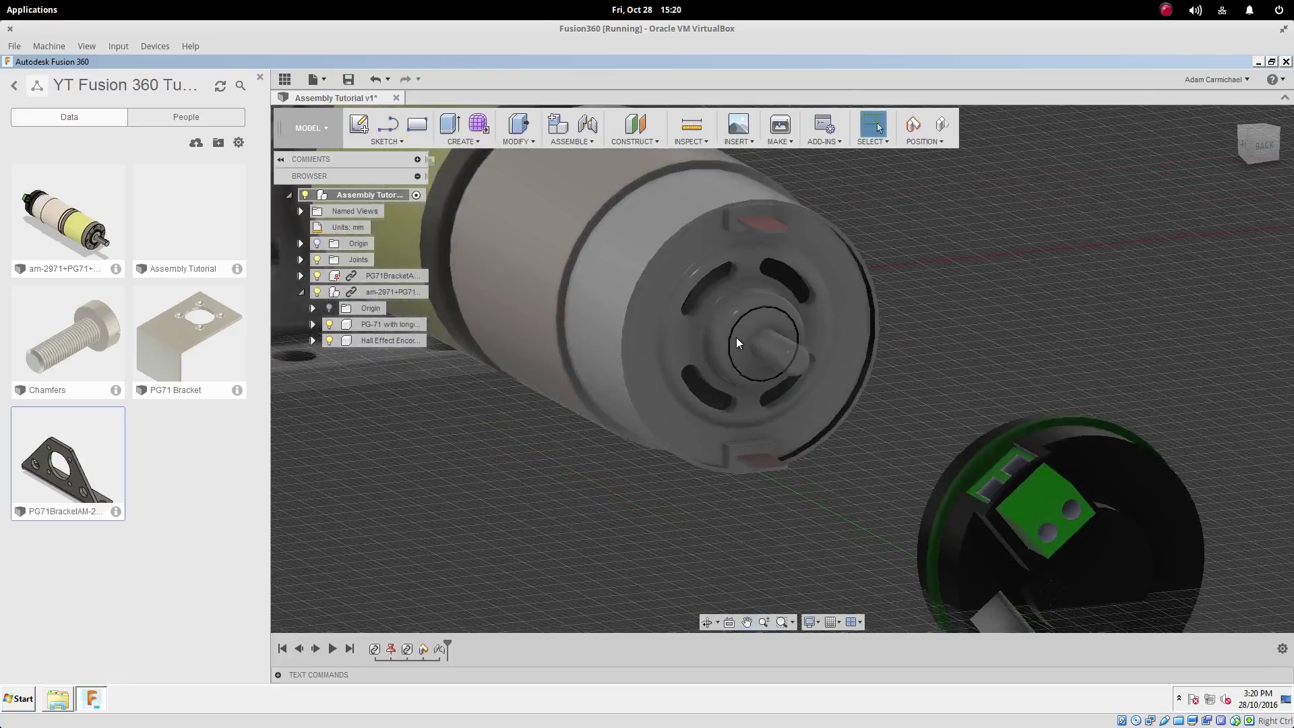
{"action": "scroll", "coordinate": [735, 341], "scroll_direction": "up", "scroll_amount": 5}
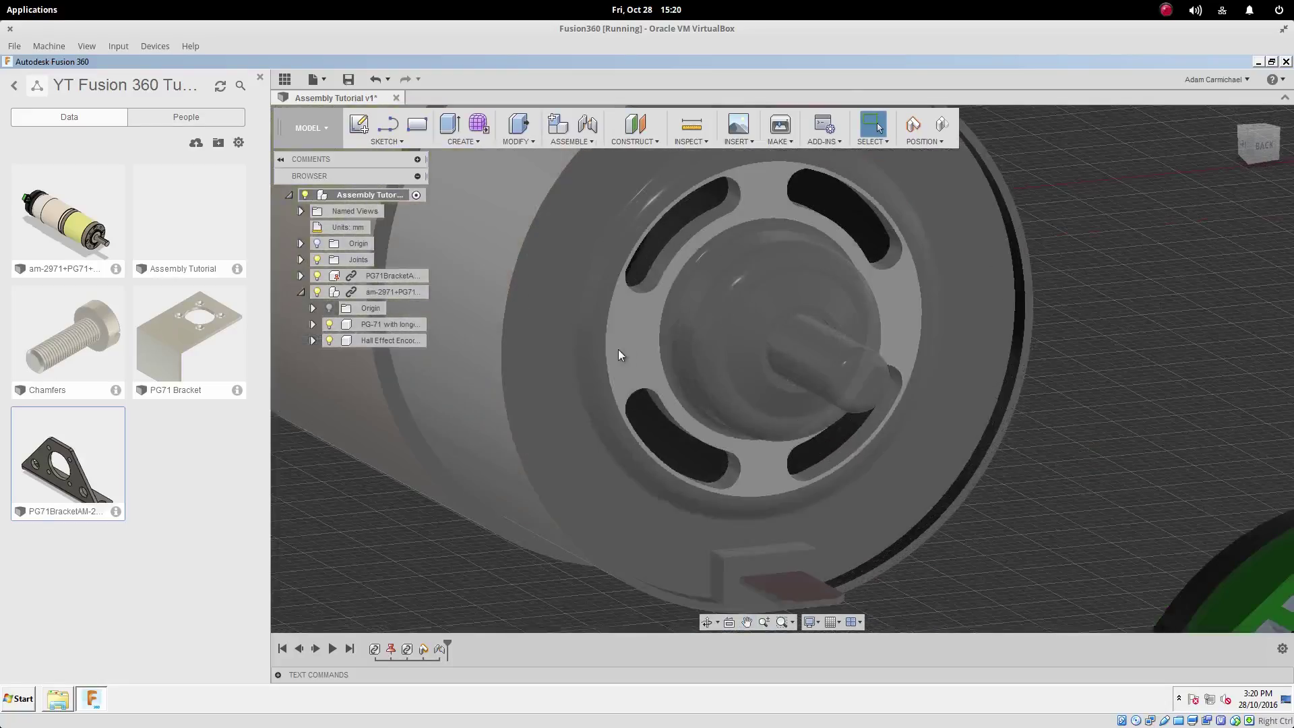
{"action": "middle_click_drag", "start_coordinate": [597, 351], "coordinate": [570, 349], "text": "shift"}
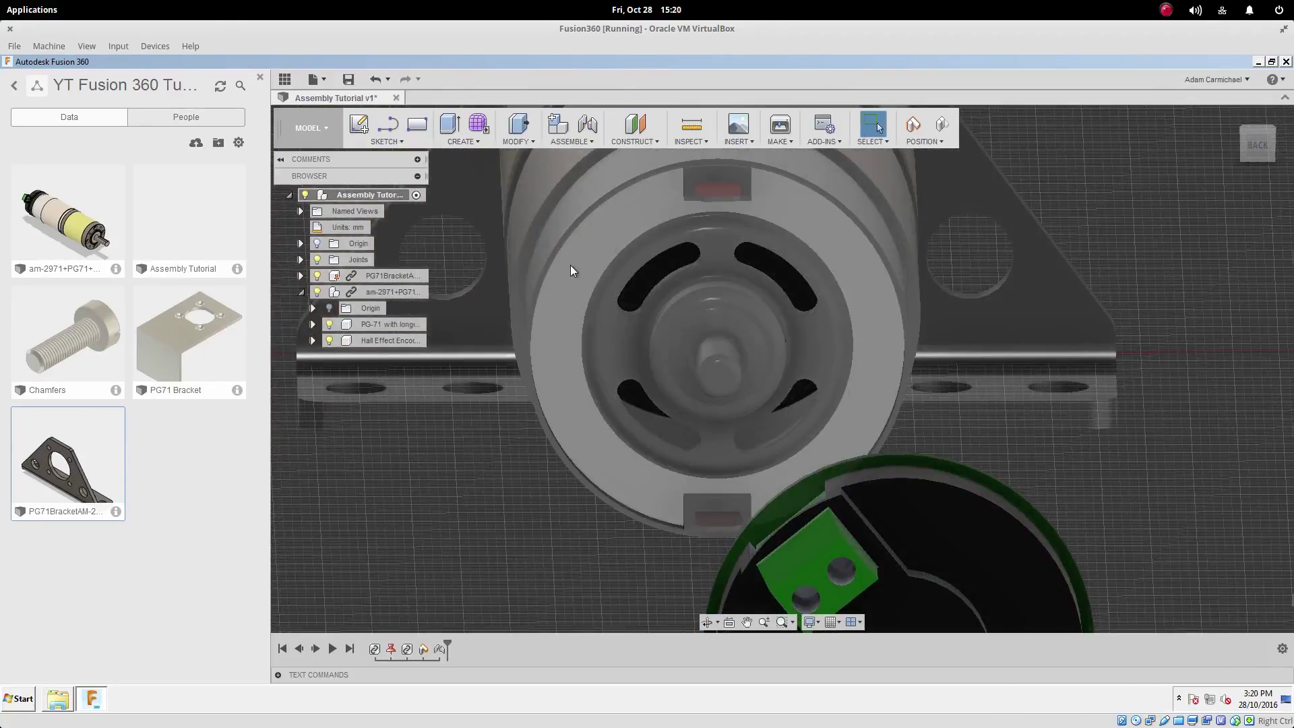
{"action": "middle_click_drag", "start_coordinate": [570, 265], "coordinate": [704, 275], "text": "shift"}
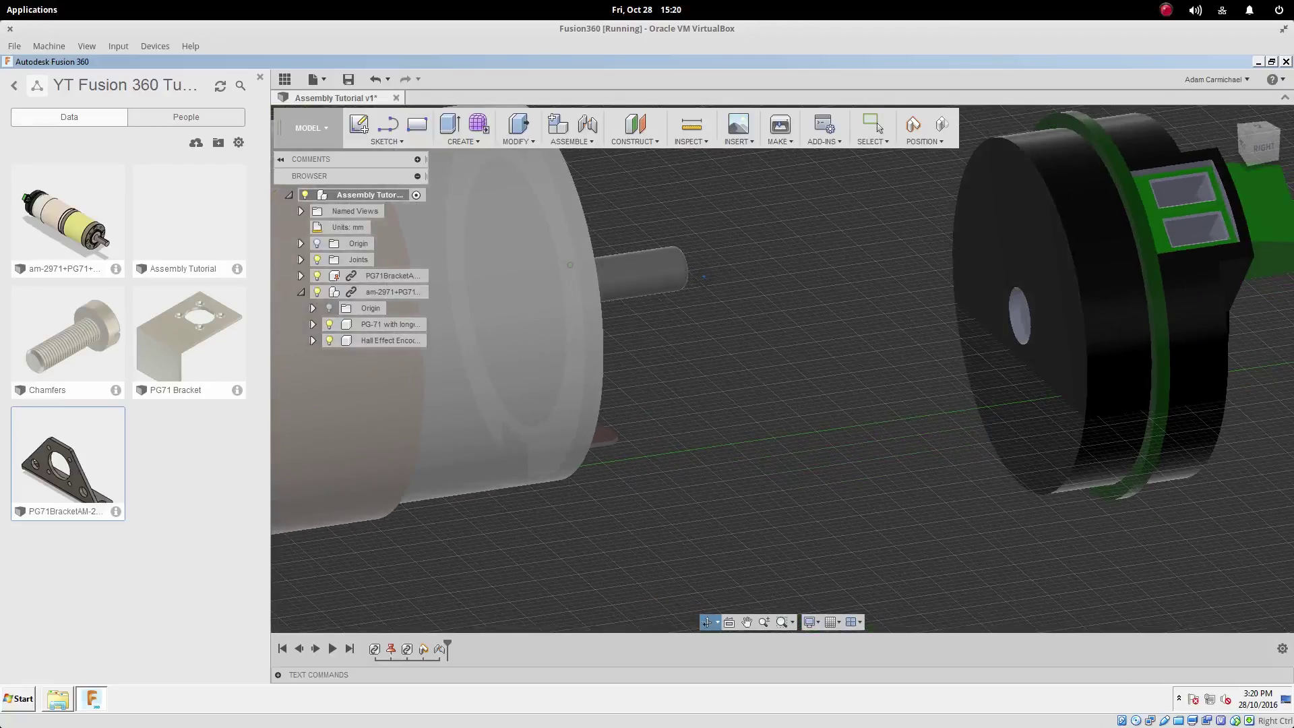
- Capture the moved components' position and start a joint with its first location at the base of the motor's rear shaft
{"action": "left_click_drag", "start_coordinate": [971, 270], "coordinate": [965, 301]}
{"action": "middle_click_drag", "start_coordinate": [880, 175], "coordinate": [641, 266], "text": "shift"}
{"action": "left_click", "coordinate": [640, 265]}
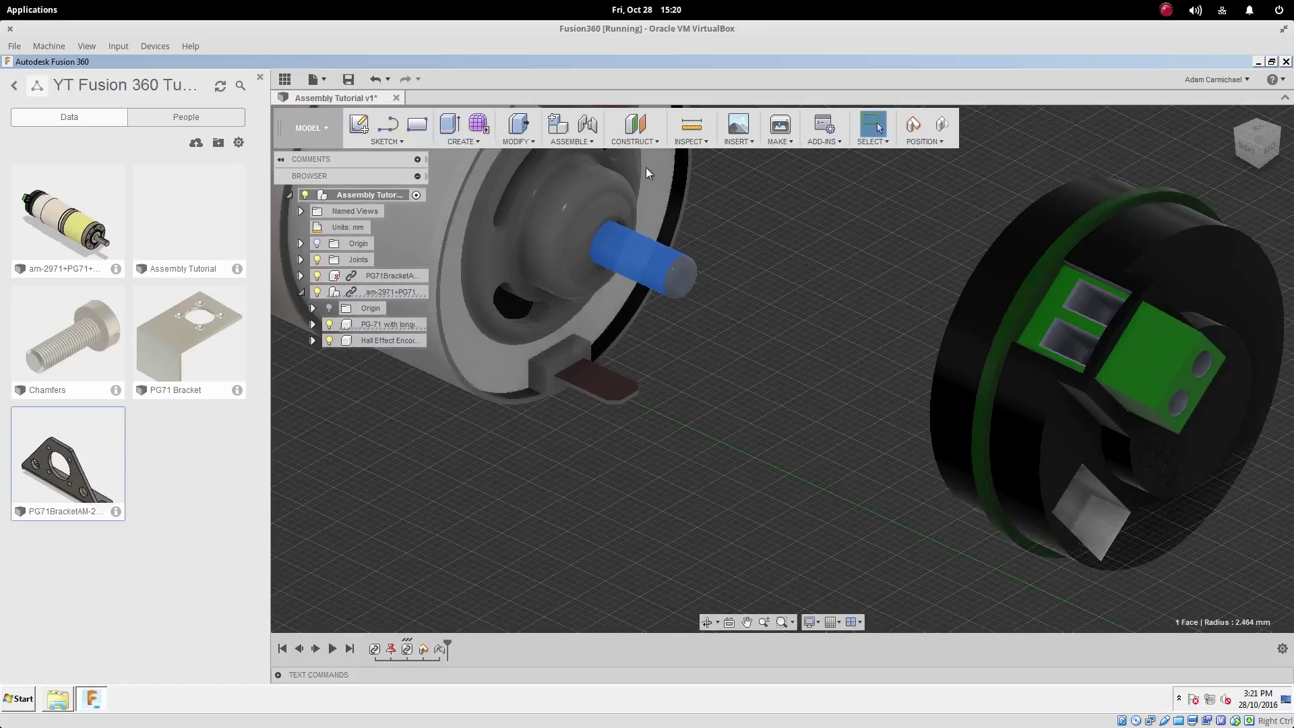
{"action": "left_click", "coordinate": [587, 125]}
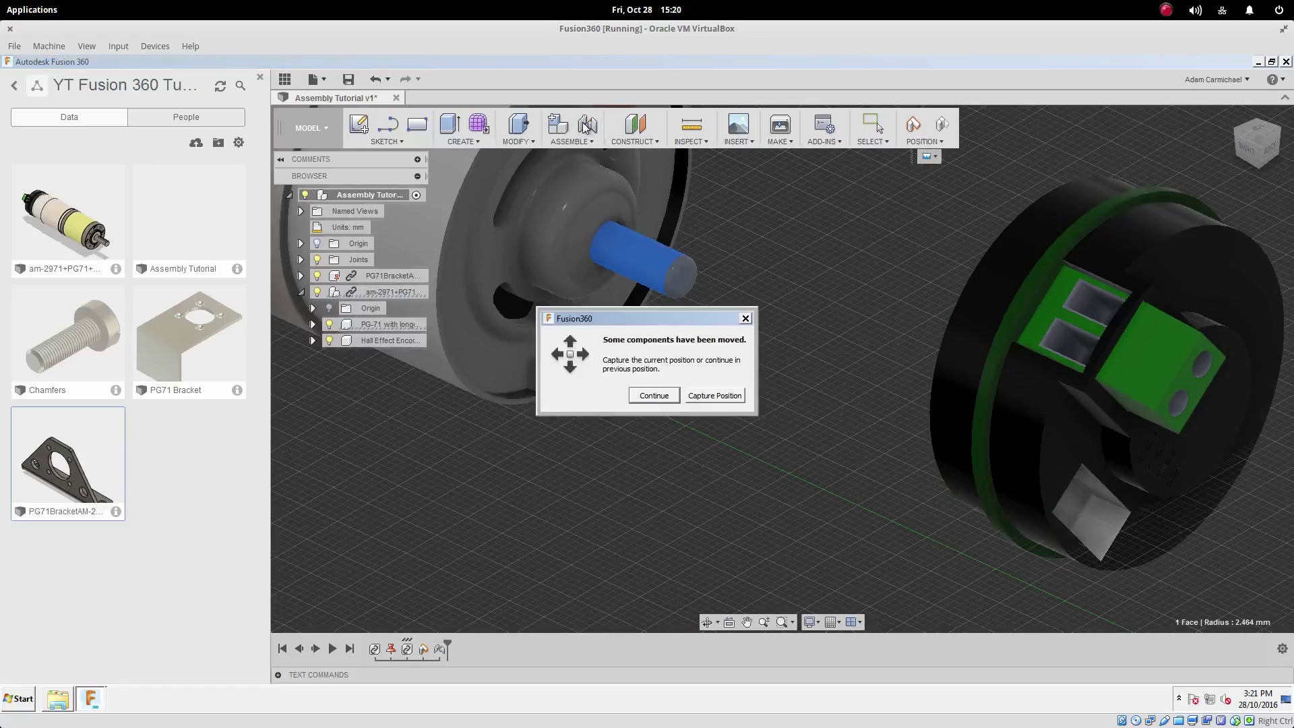
{"action": "left_click", "coordinate": [712, 396]}
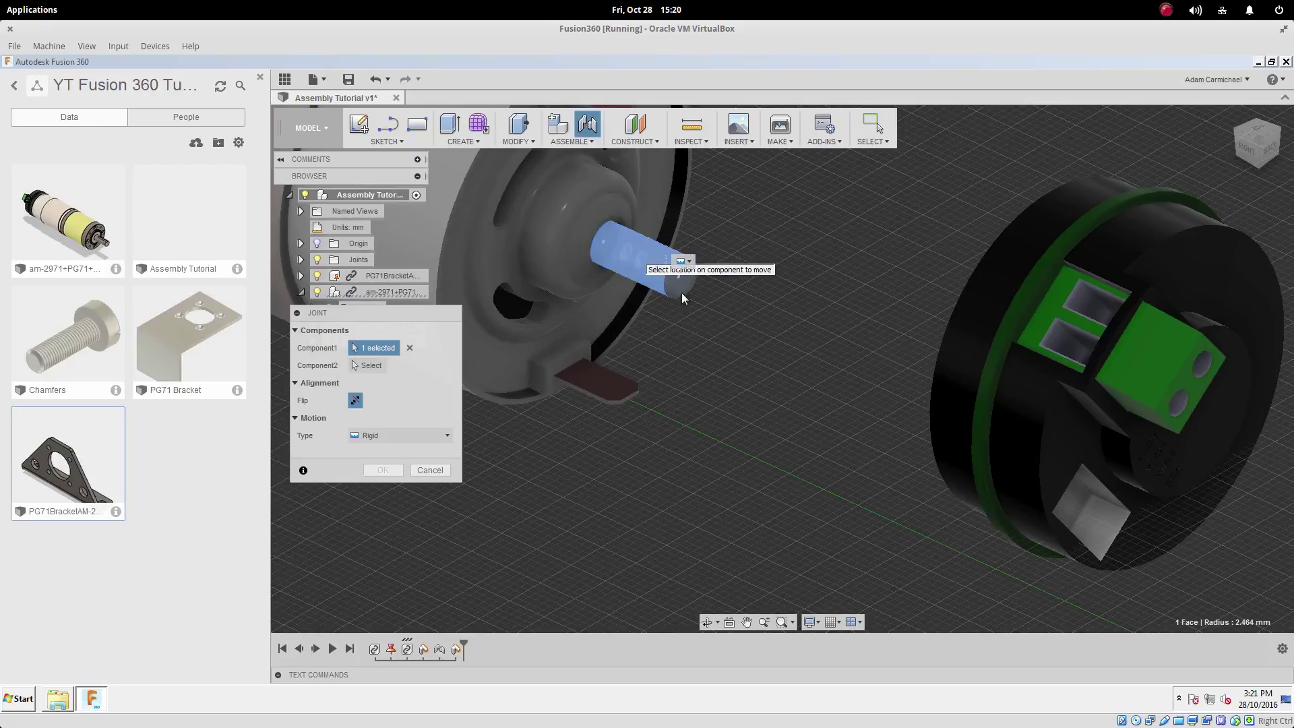
{"action": "left_click", "coordinate": [597, 237]}
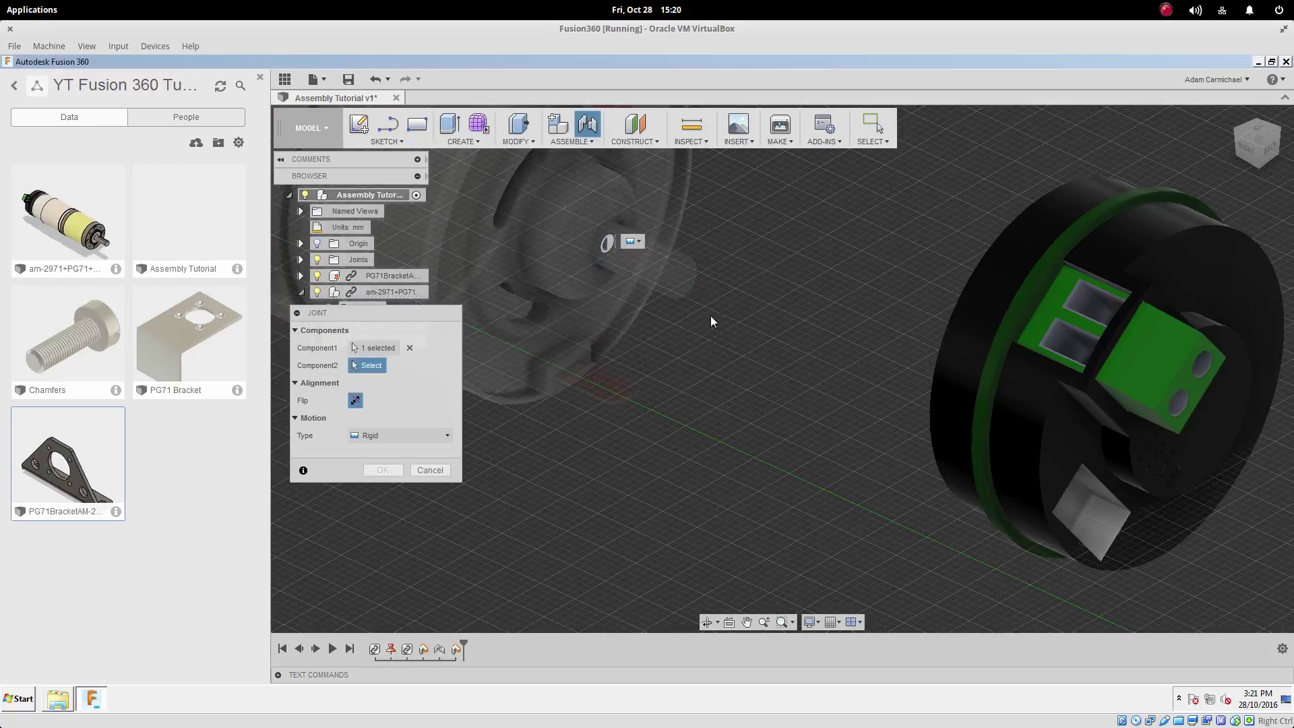
- Set the joint type to Revolute and choose the encoder's centre hole on its mounting face as the second location
{"action": "left_click", "coordinate": [431, 435]}
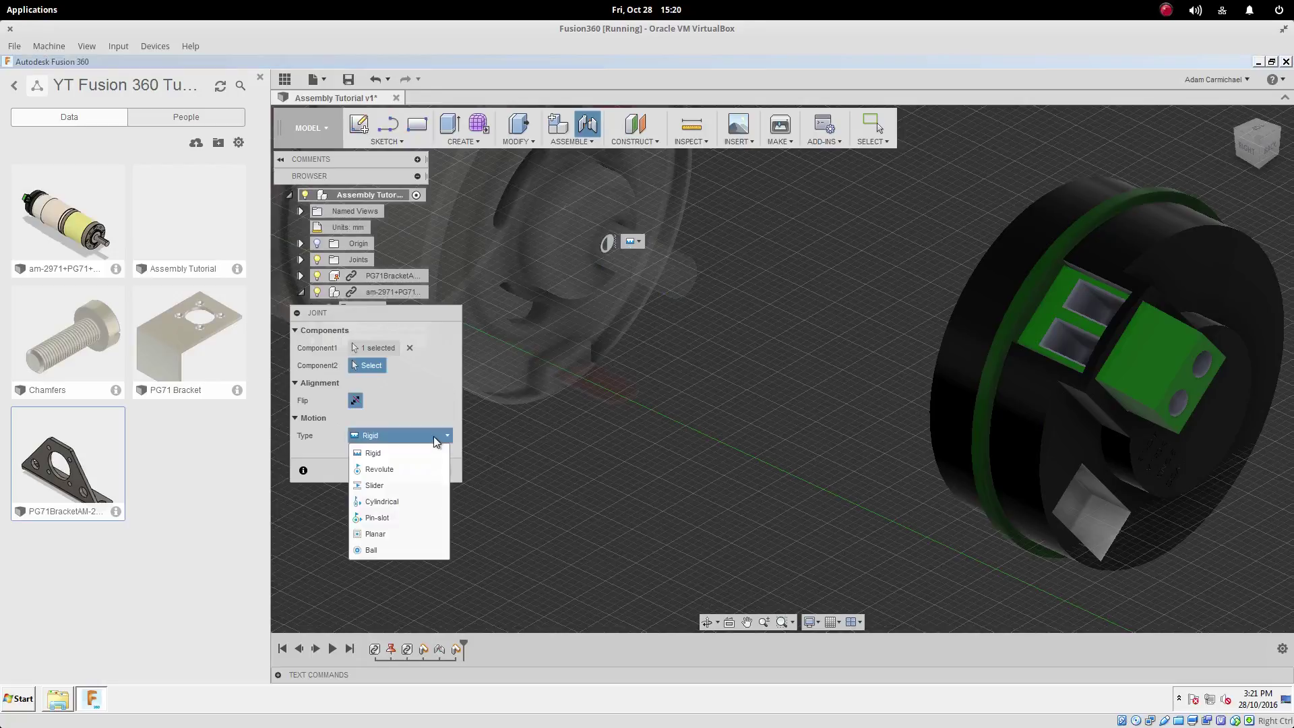
{"action": "left_click", "coordinate": [382, 471]}
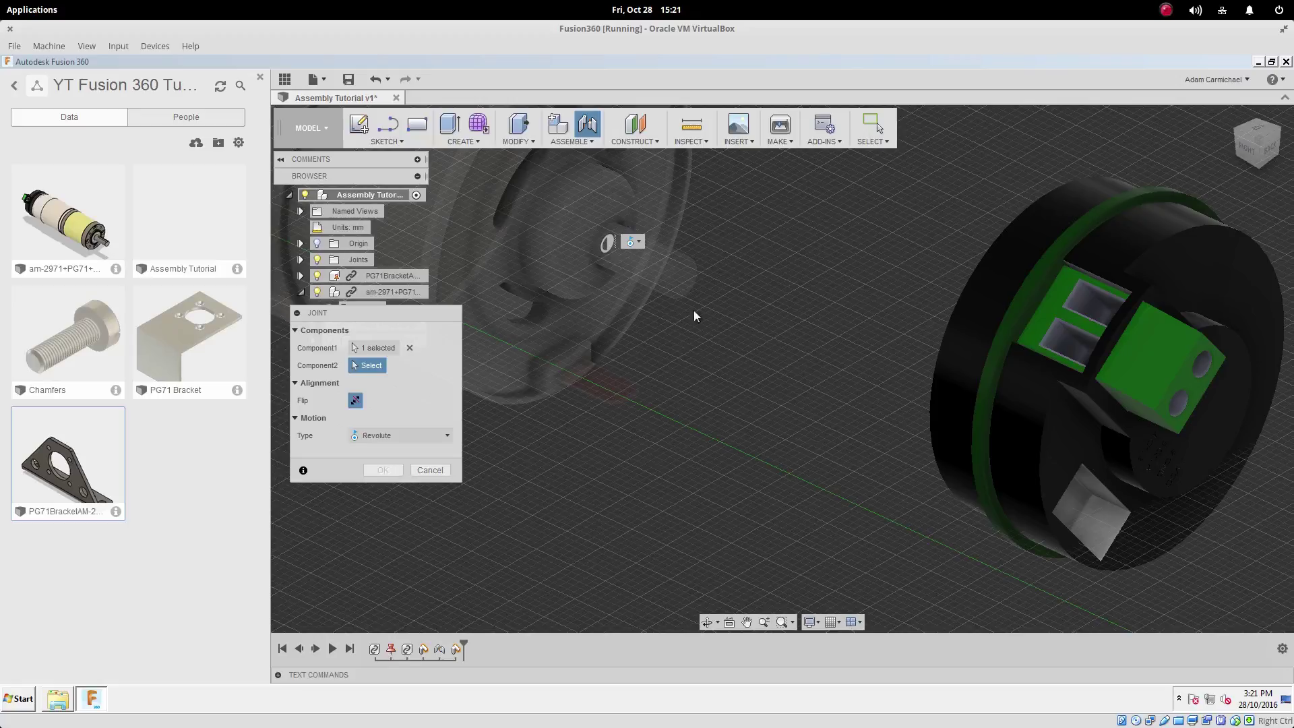
{"action": "middle_click_drag", "start_coordinate": [717, 357], "coordinate": [714, 268], "text": "shift"}
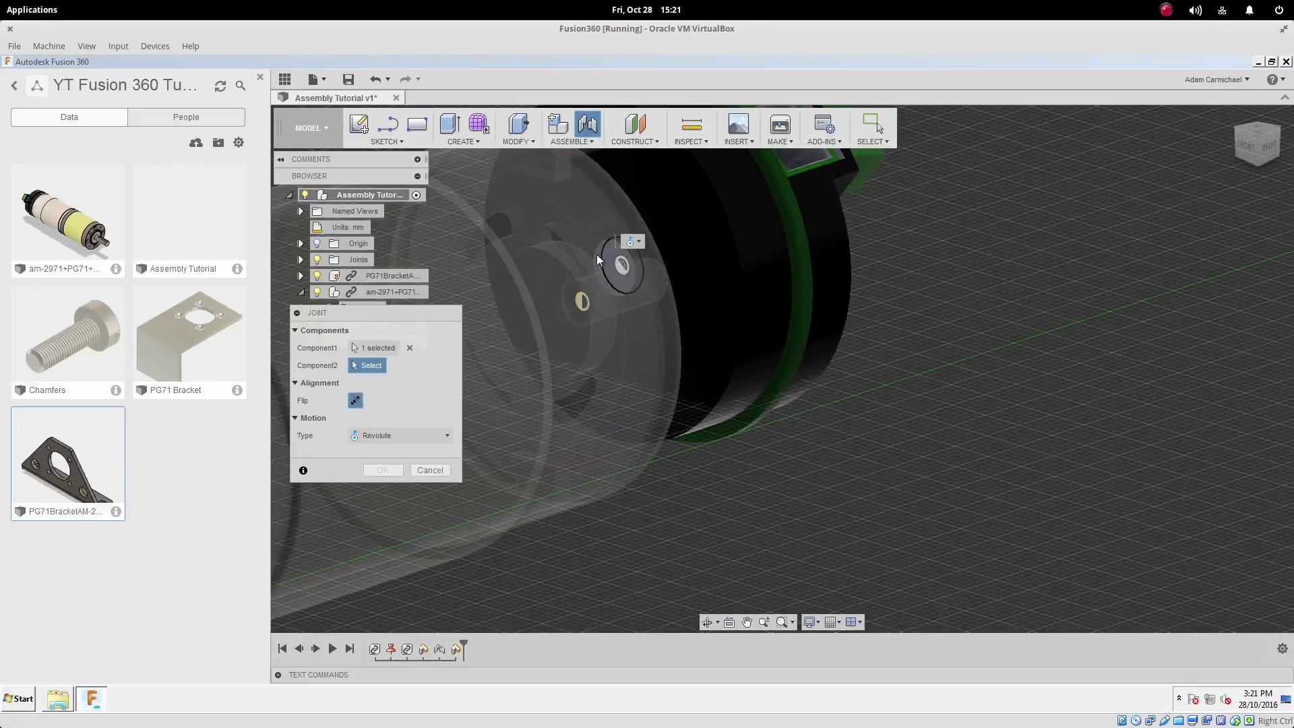
{"action": "scroll", "coordinate": [598, 258], "scroll_direction": "up", "scroll_amount": 5}
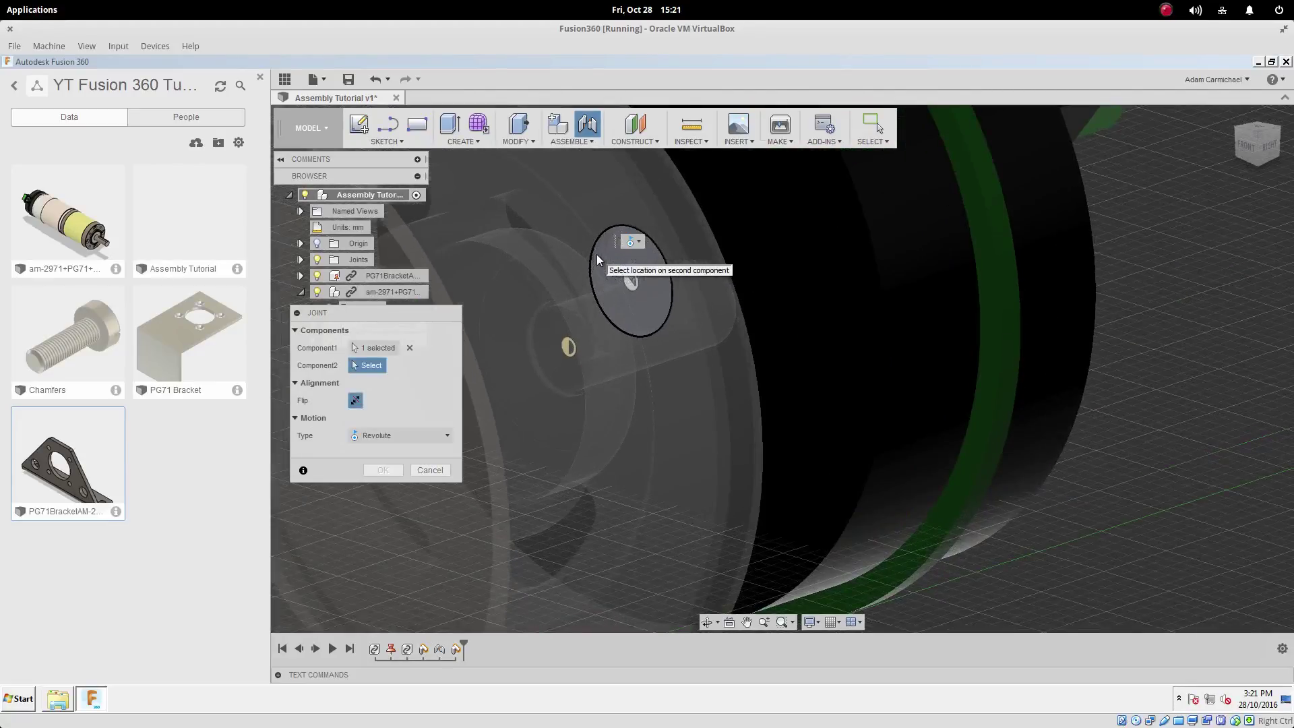
{"action": "left_click", "coordinate": [596, 253]}
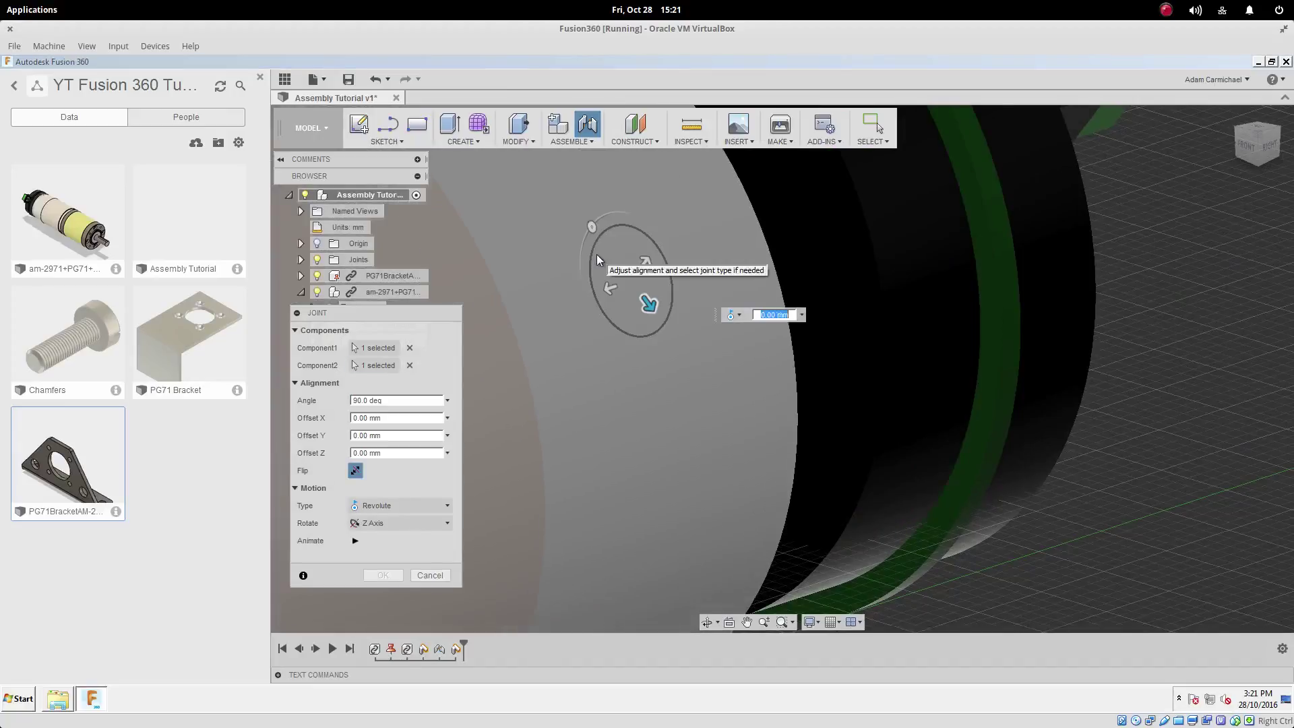
- Preview the revolute motion about the Z axis and create the joint between the motor and the encoder
{"action": "scroll", "coordinate": [596, 254], "scroll_direction": "down", "scroll_amount": 5}
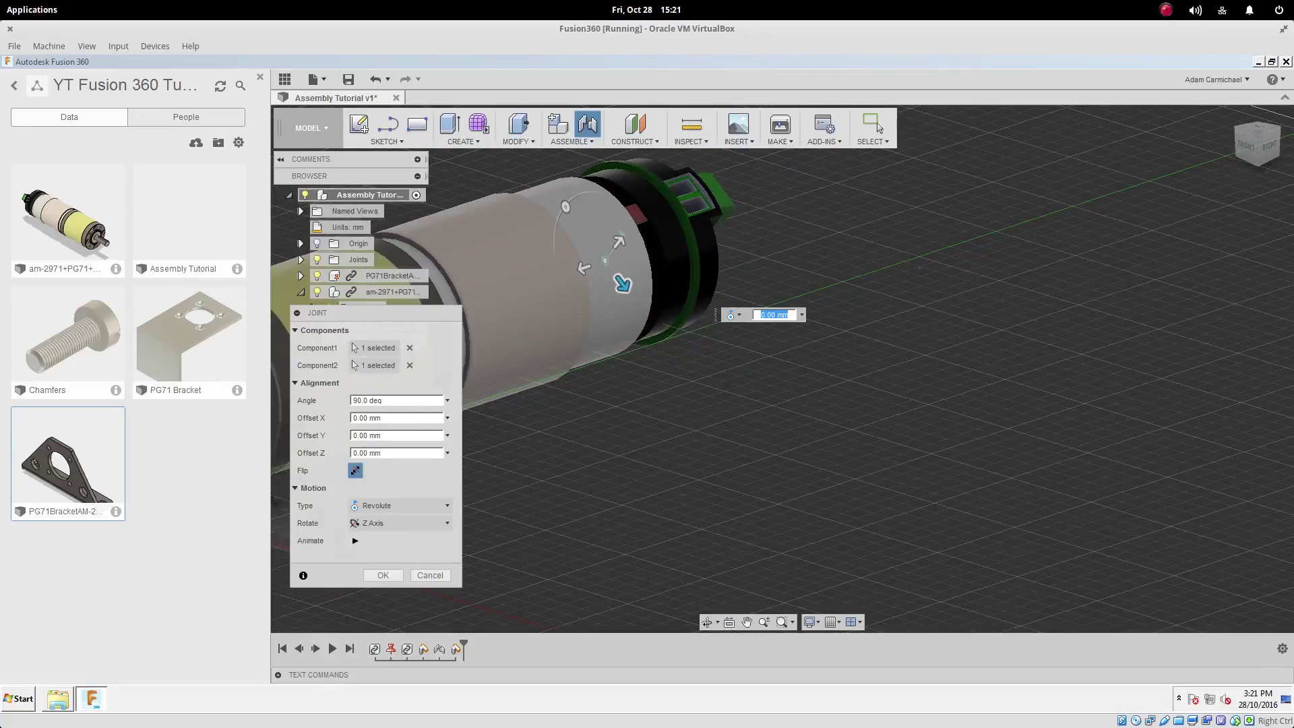
{"action": "middle_click_drag", "start_coordinate": [956, 268], "coordinate": [983, 343], "text": "shift"}
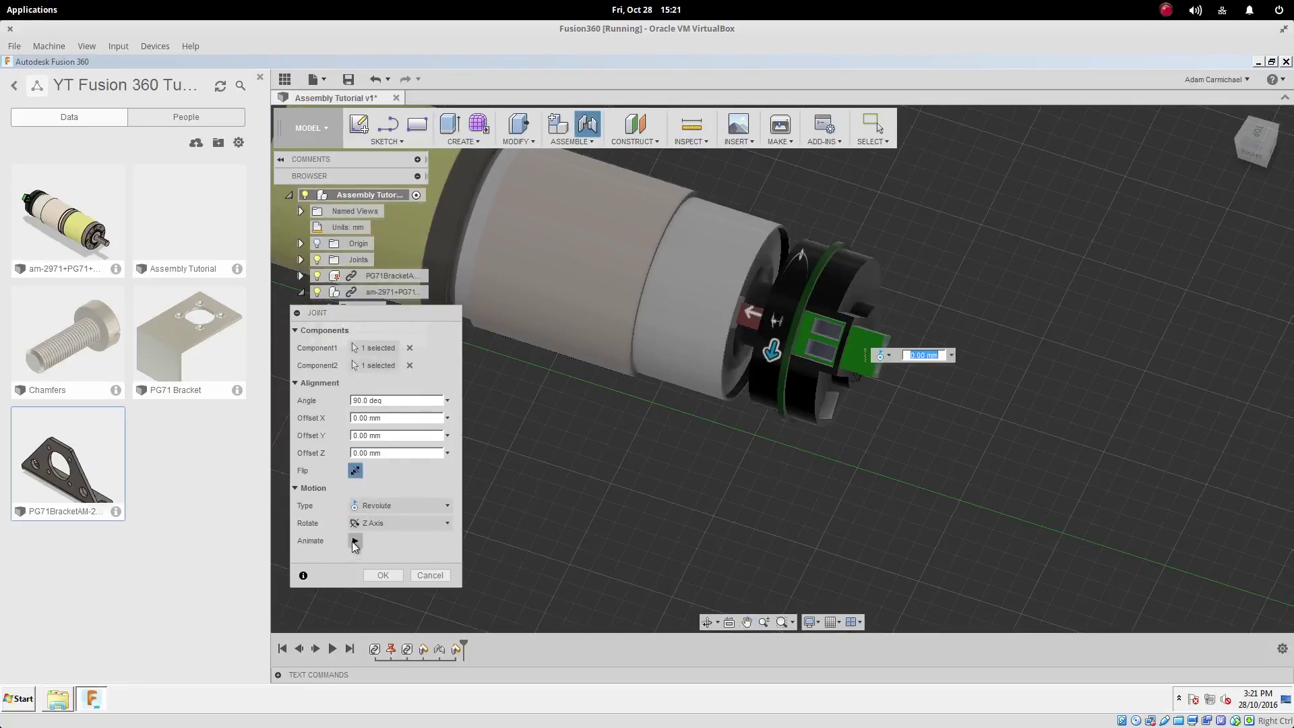
{"action": "left_click", "coordinate": [355, 542]}
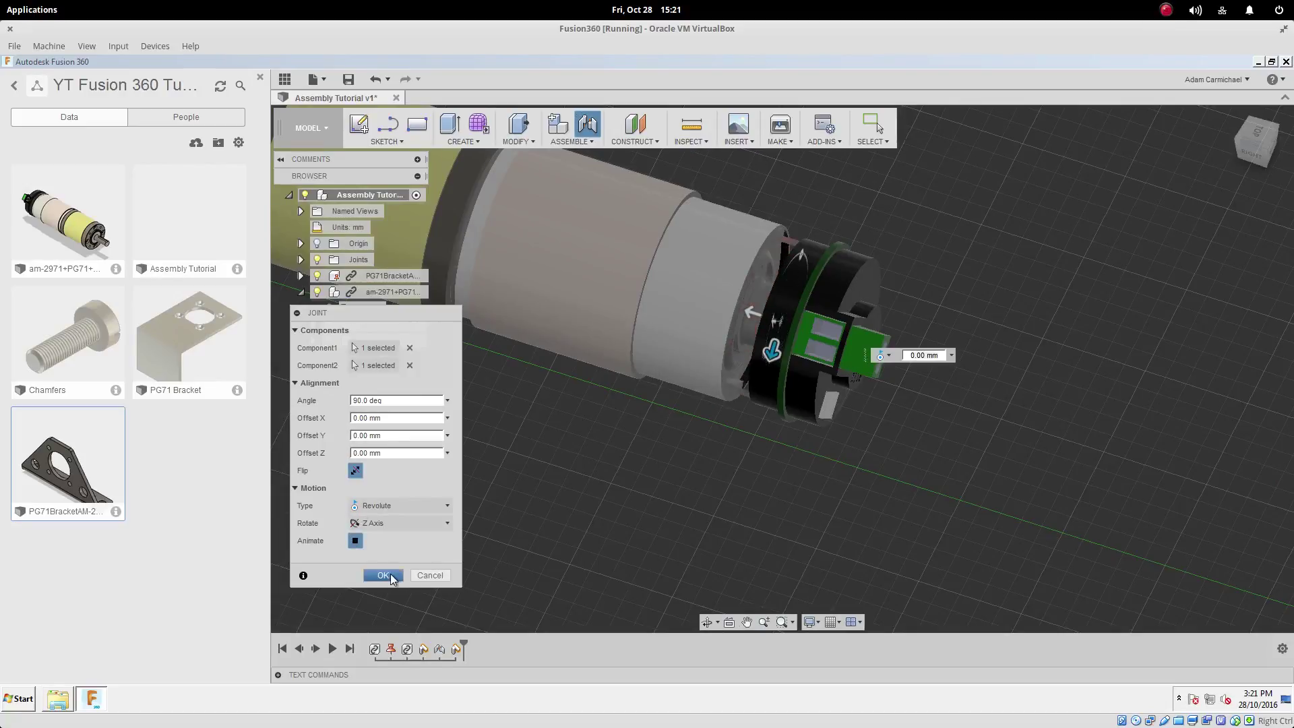
{"action": "left_click", "coordinate": [383, 575]}
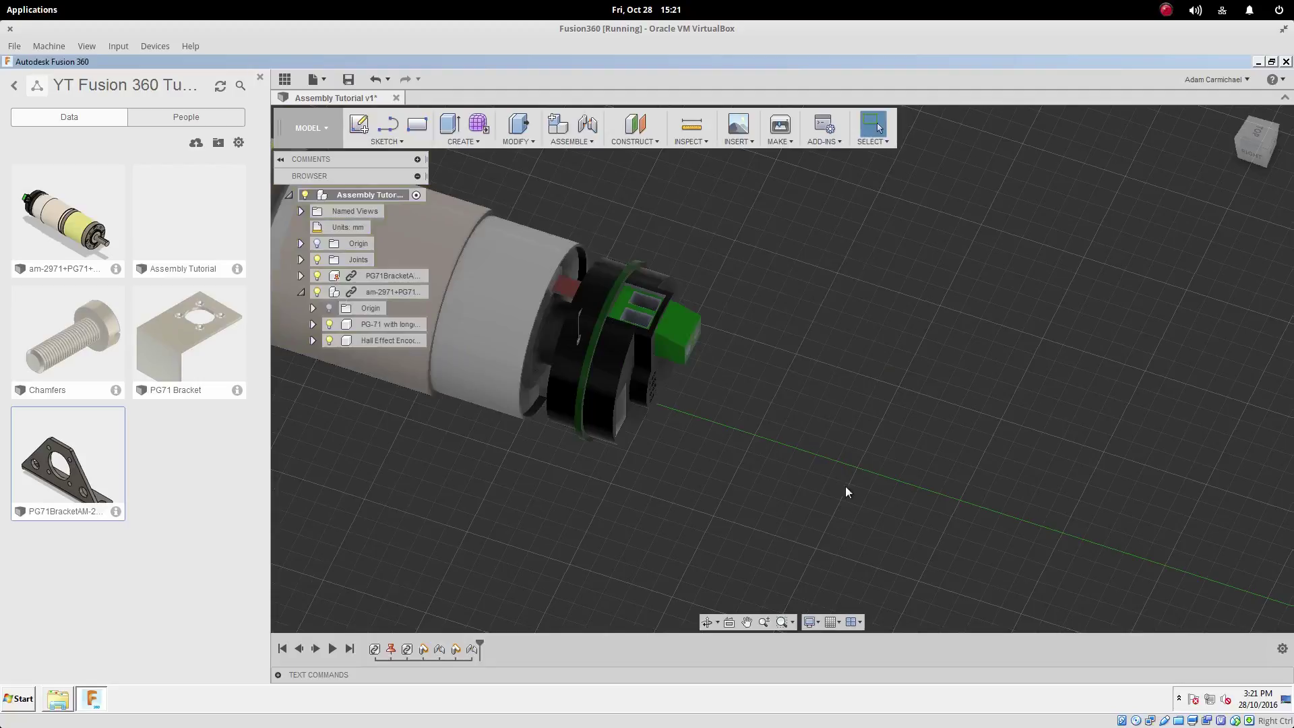
- Rotate the encoder about the motor's shaft axis to test the new revolute joint
{"action": "middle_click_drag", "start_coordinate": [621, 498], "coordinate": [588, 434], "text": "shift"}
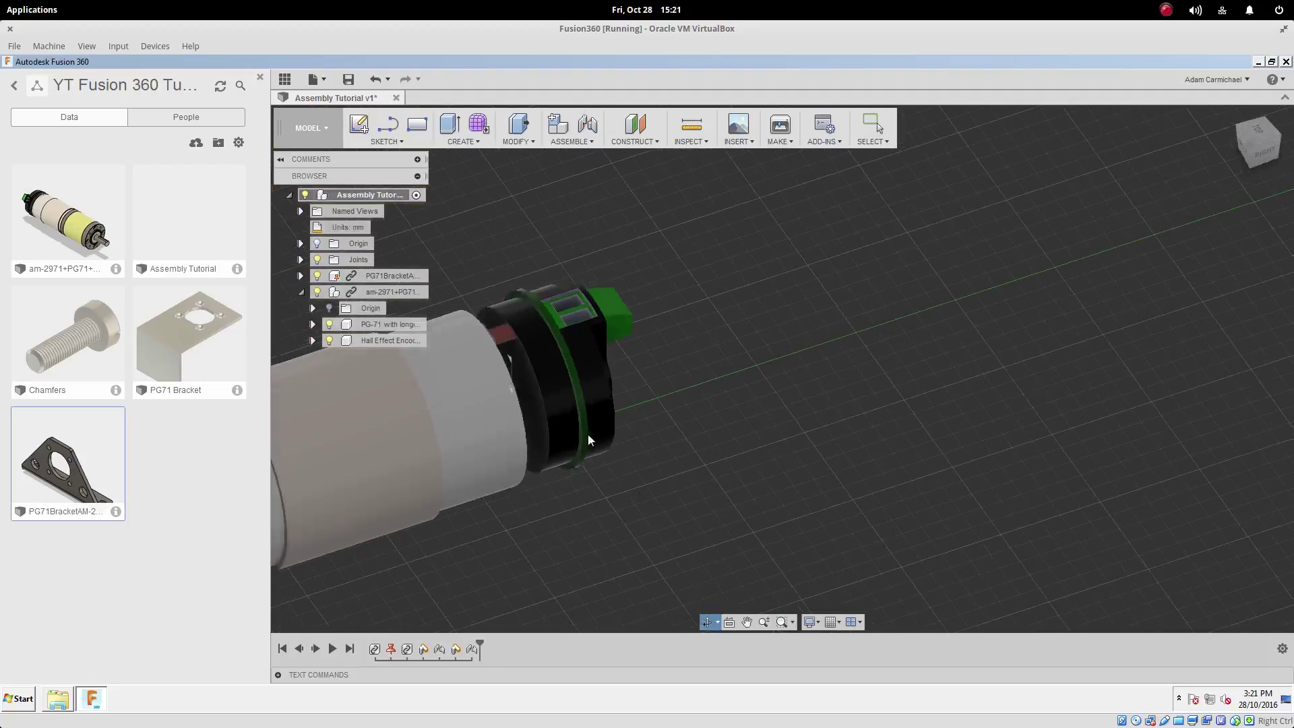
{"action": "left_click_drag", "start_coordinate": [548, 350], "coordinate": [783, 396]}
{"action": "scroll", "coordinate": [798, 398], "scroll_direction": "down", "scroll_amount": 3}
{"action": "scroll", "coordinate": [490, 512], "scroll_direction": "up", "scroll_amount": 3}
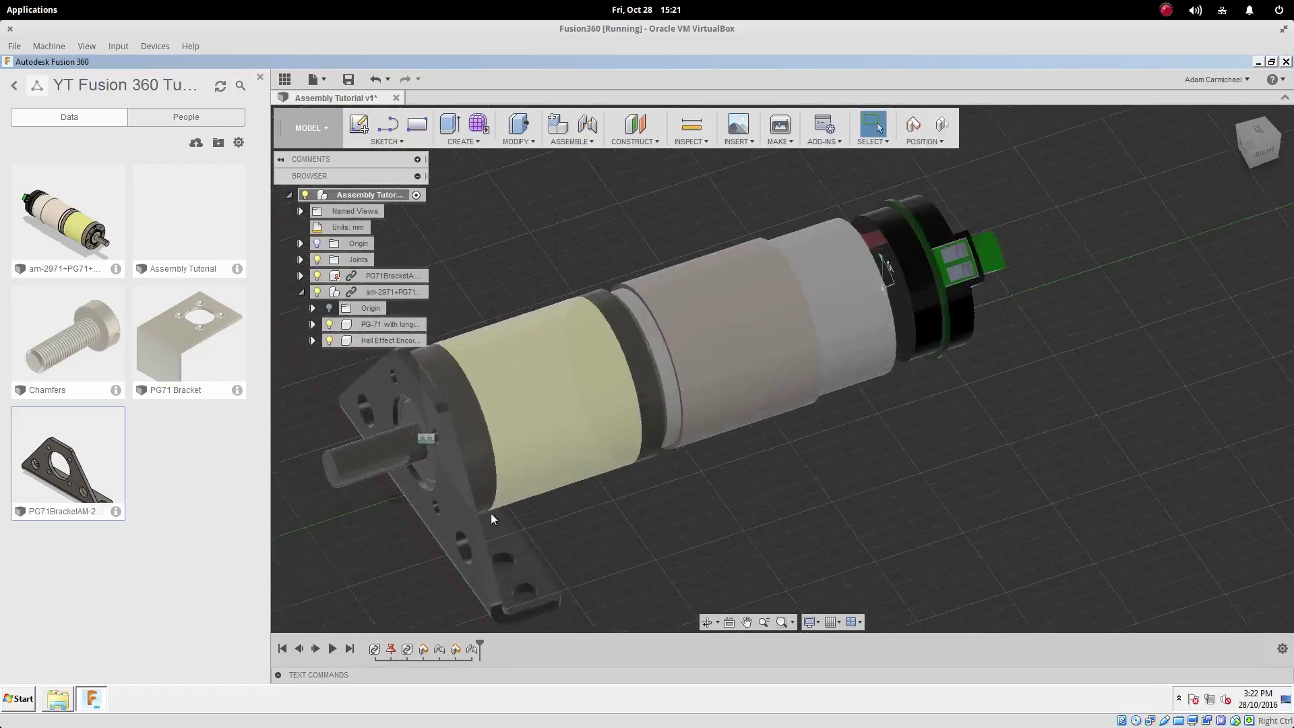
{"action": "left_click", "coordinate": [474, 522]}
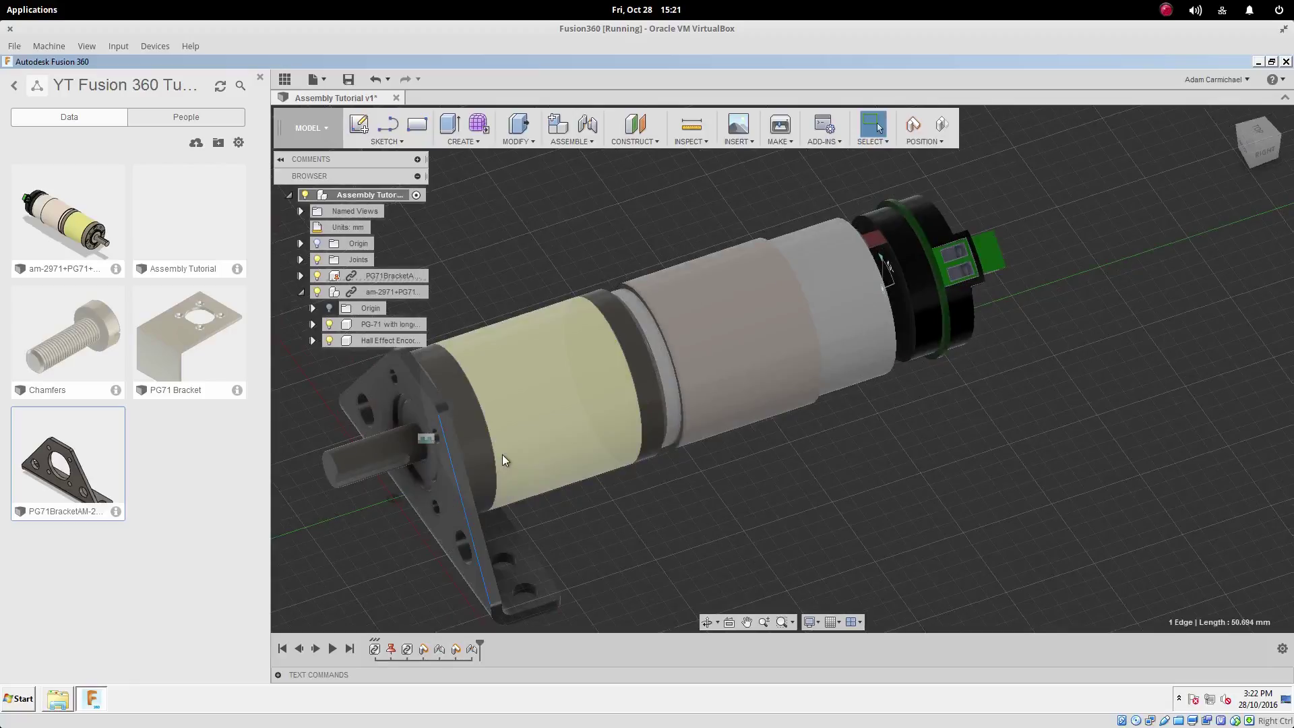
{"action": "left_click", "coordinate": [639, 418]}
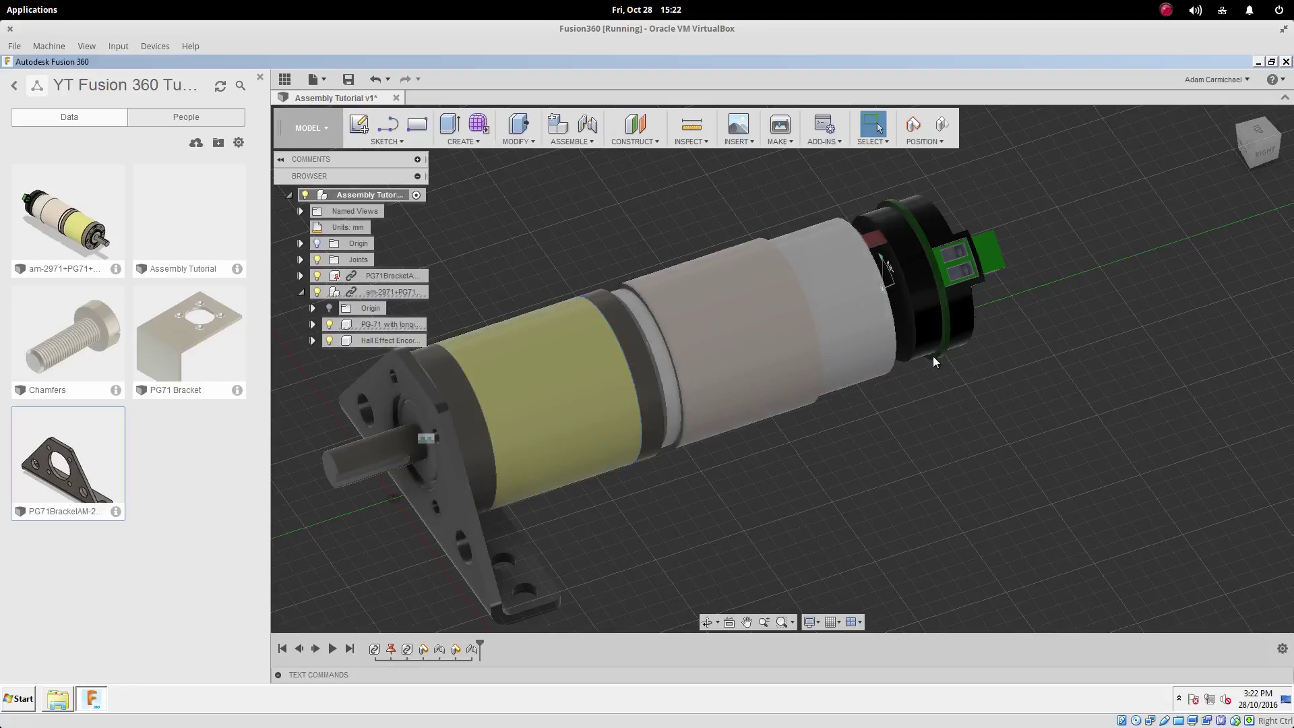
{"action": "left_click_drag", "start_coordinate": [959, 253], "coordinate": [936, 223]}
{"action": "left_click_drag", "start_coordinate": [996, 284], "coordinate": [1011, 341]}
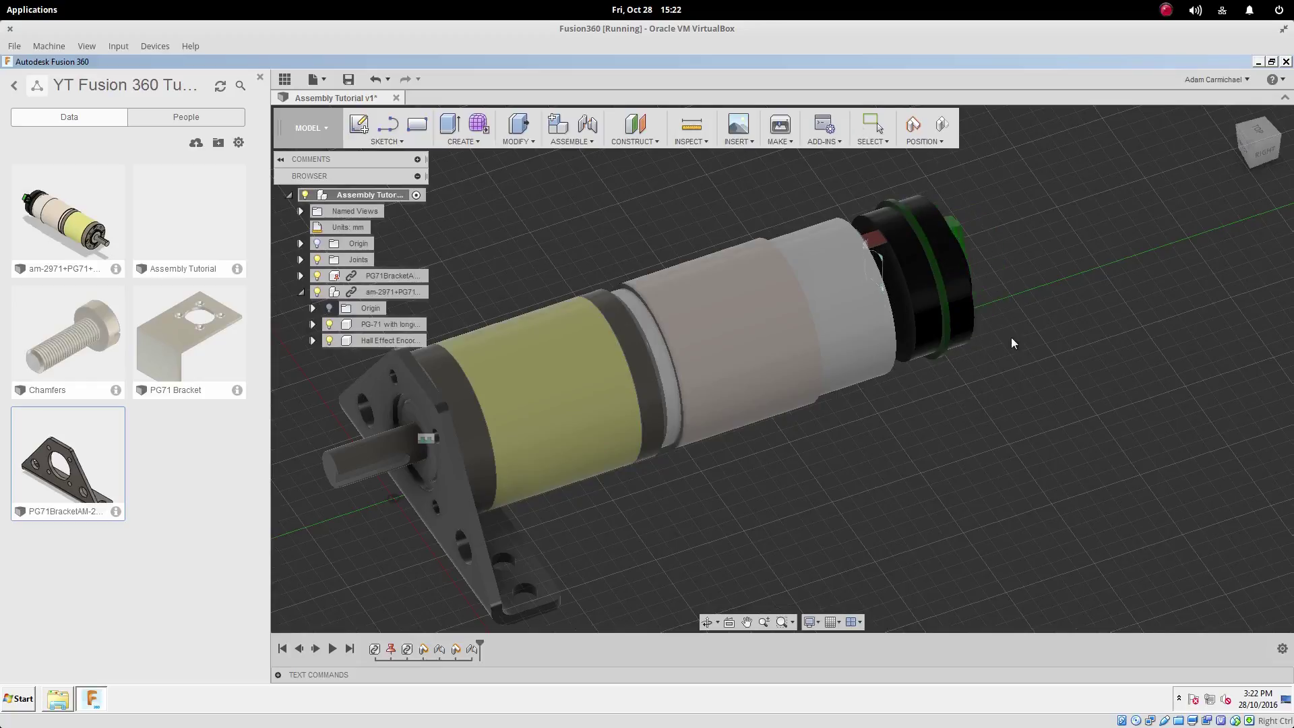
- Select the gearbox's output shaft face and view the complete assembly from the home orientation
{"action": "left_click", "coordinate": [376, 453]}
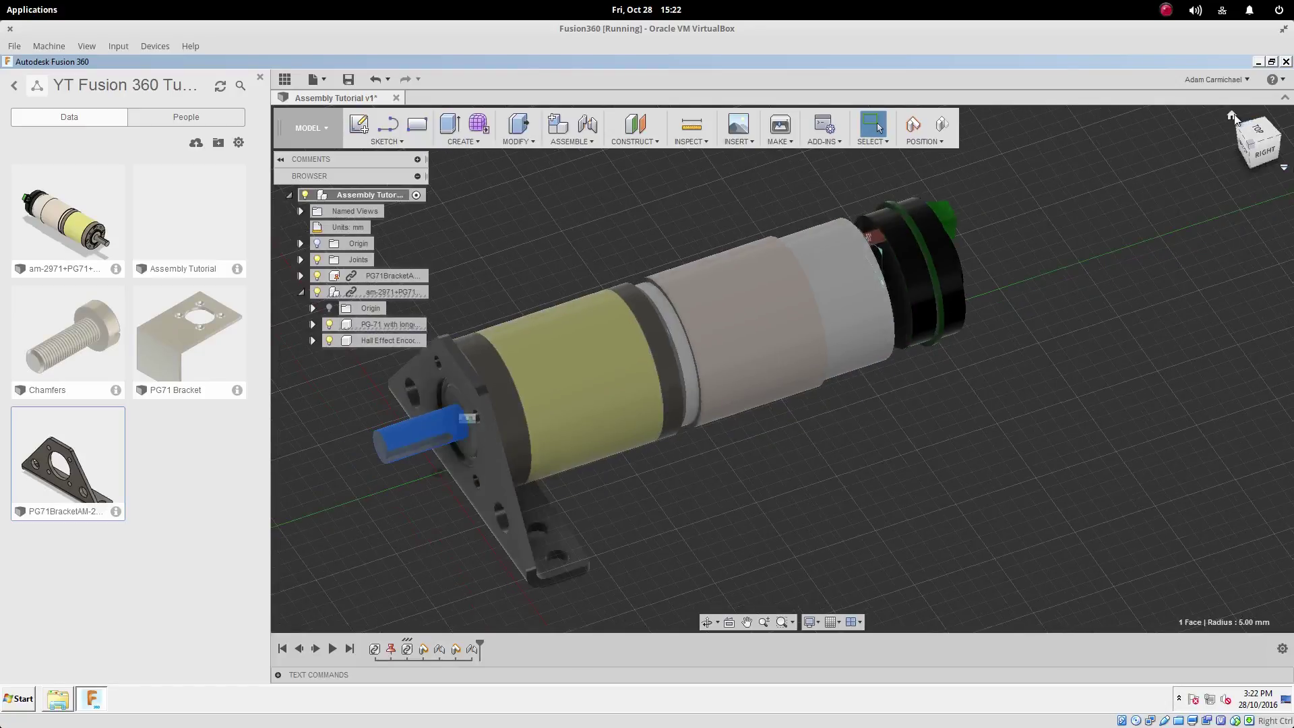
{"action": "left_click", "coordinate": [1232, 115]}
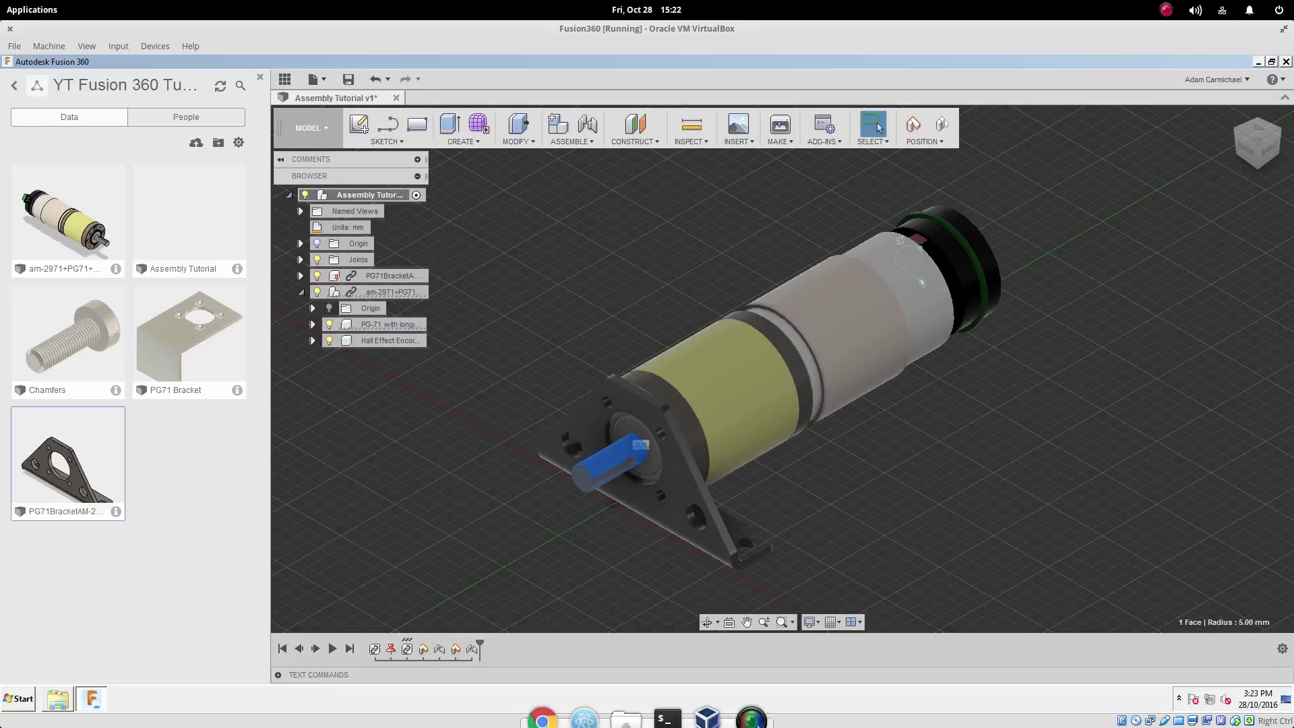
{"action": "left_click", "coordinate": [754, 708]}
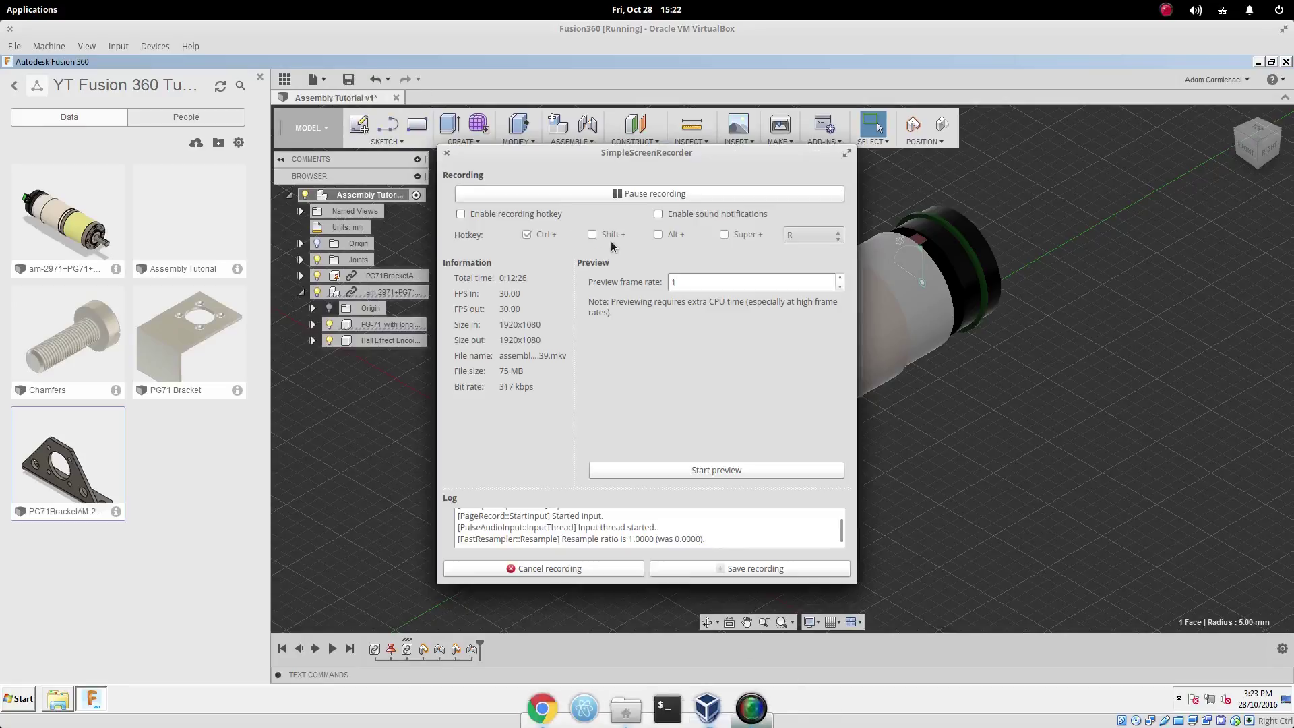